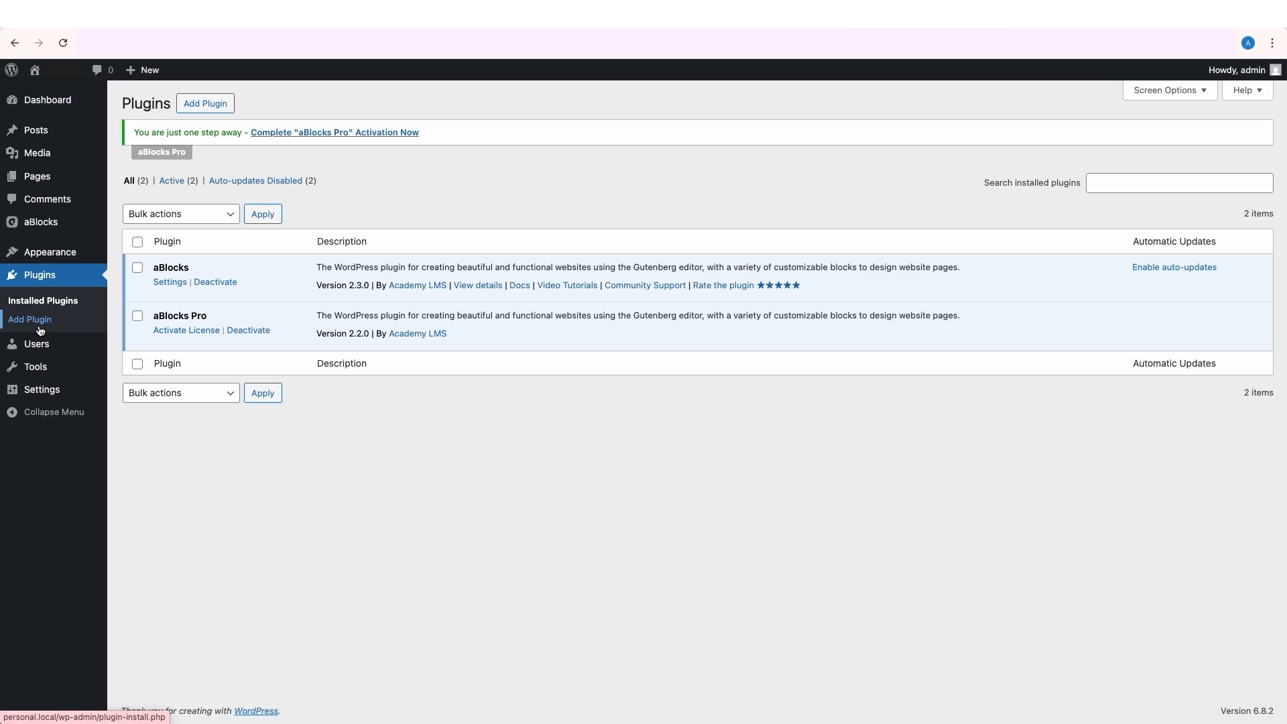
# - Search the plugin directory for ECM, and install and activate the Easy Content Manager (ECM) plugin
pyautogui.click(204, 102)
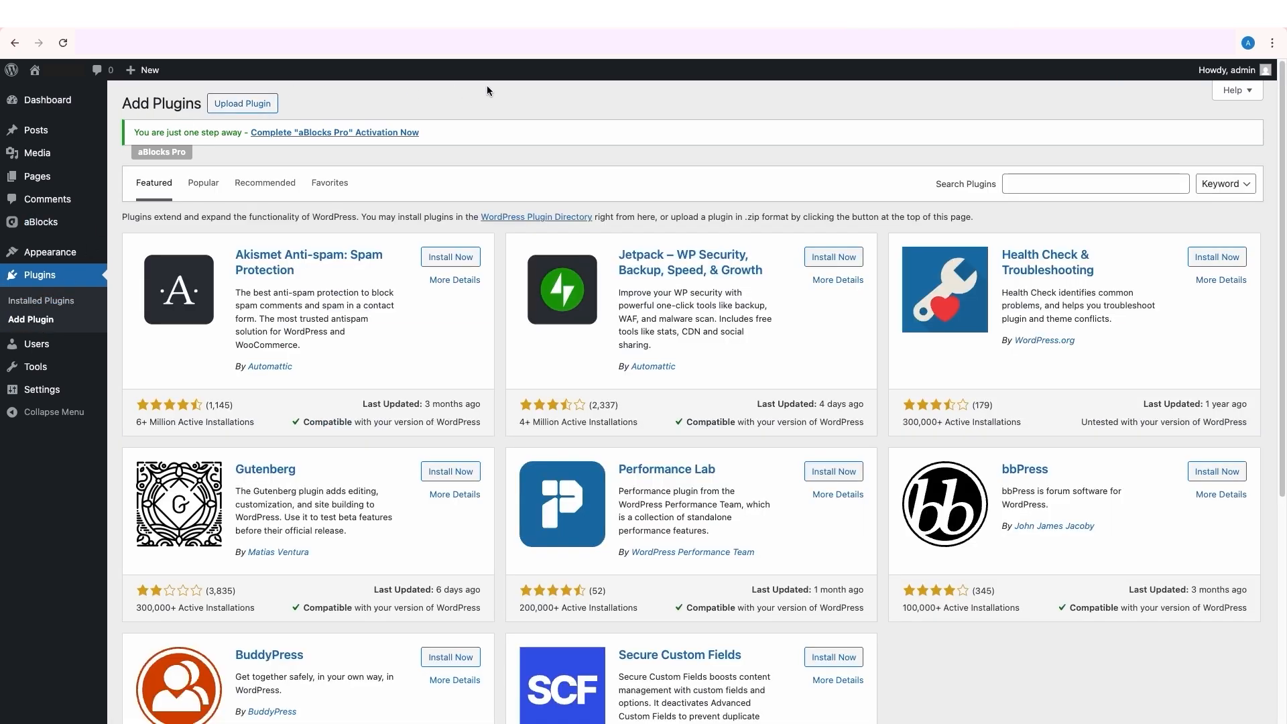
pyautogui.click(1040, 187)
pyautogui.write('ECM')
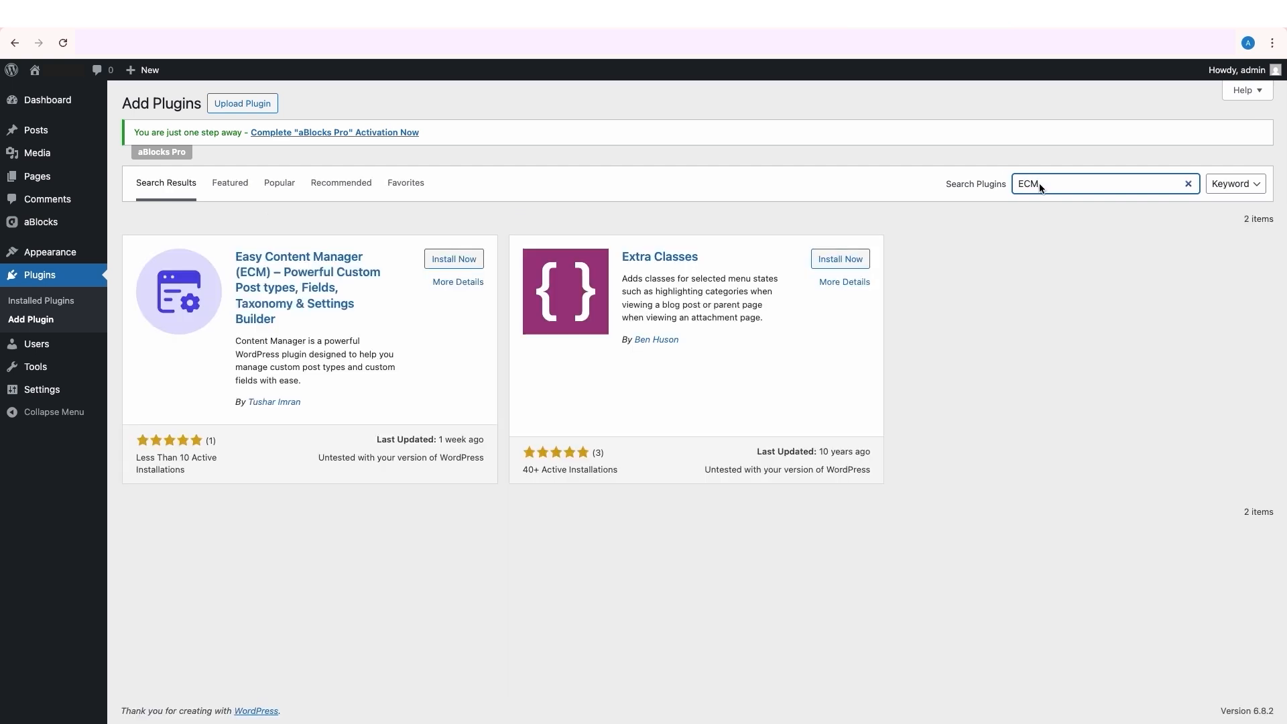
pyautogui.click(454, 260)
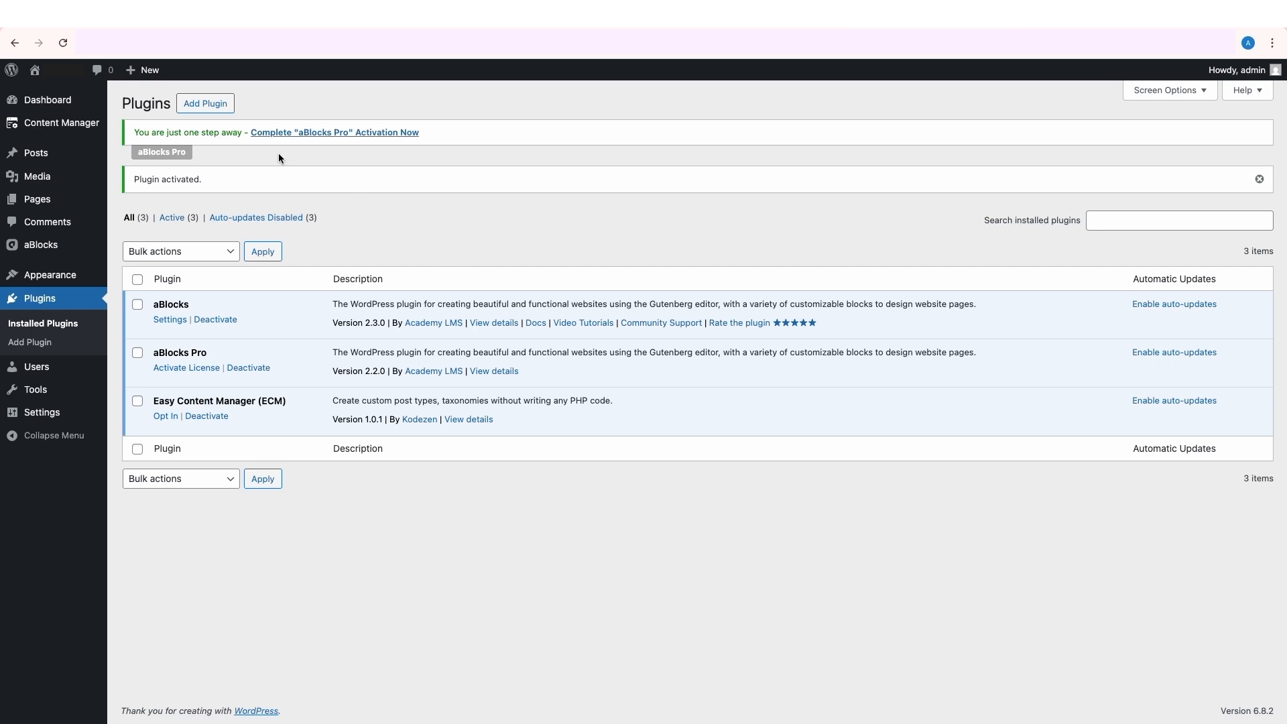
# - Open the Content Manager dashboard and start creating a new post type
pyautogui.click(152, 139)
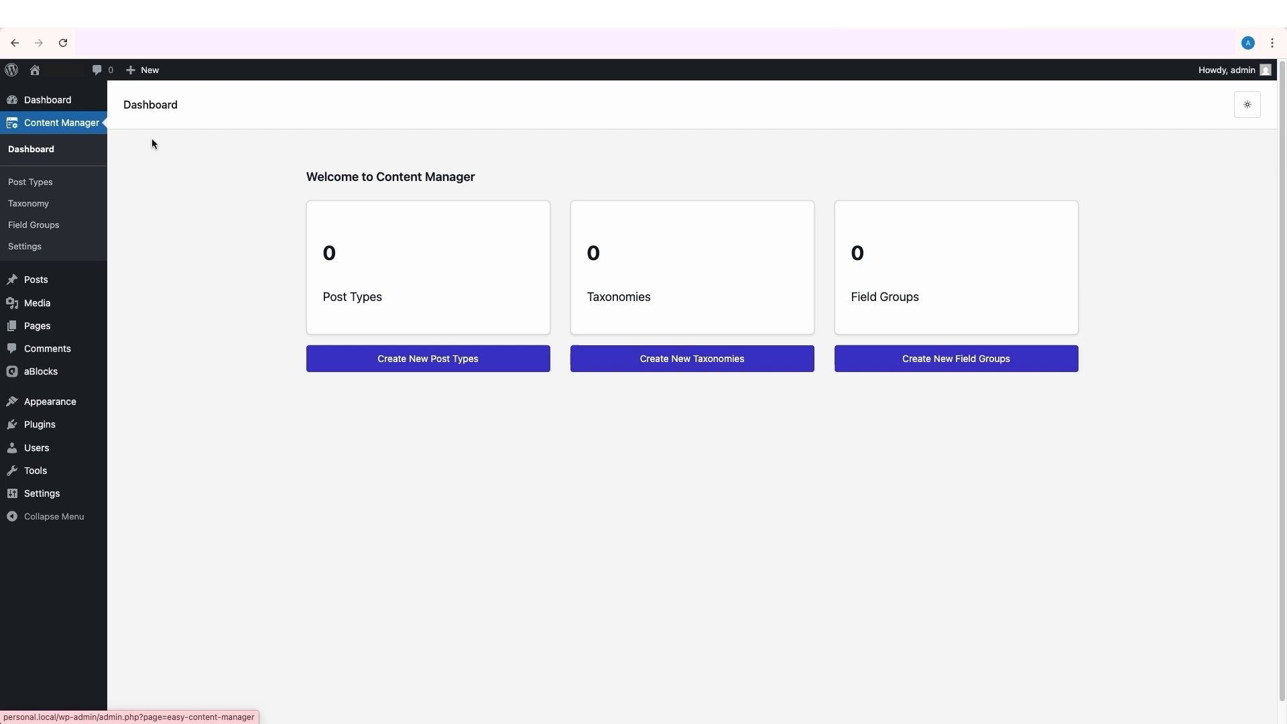
pyautogui.moveTo(307, 177); pyautogui.dragTo(477, 183)
pyautogui.moveTo(323, 297); pyautogui.dragTo(399, 300)
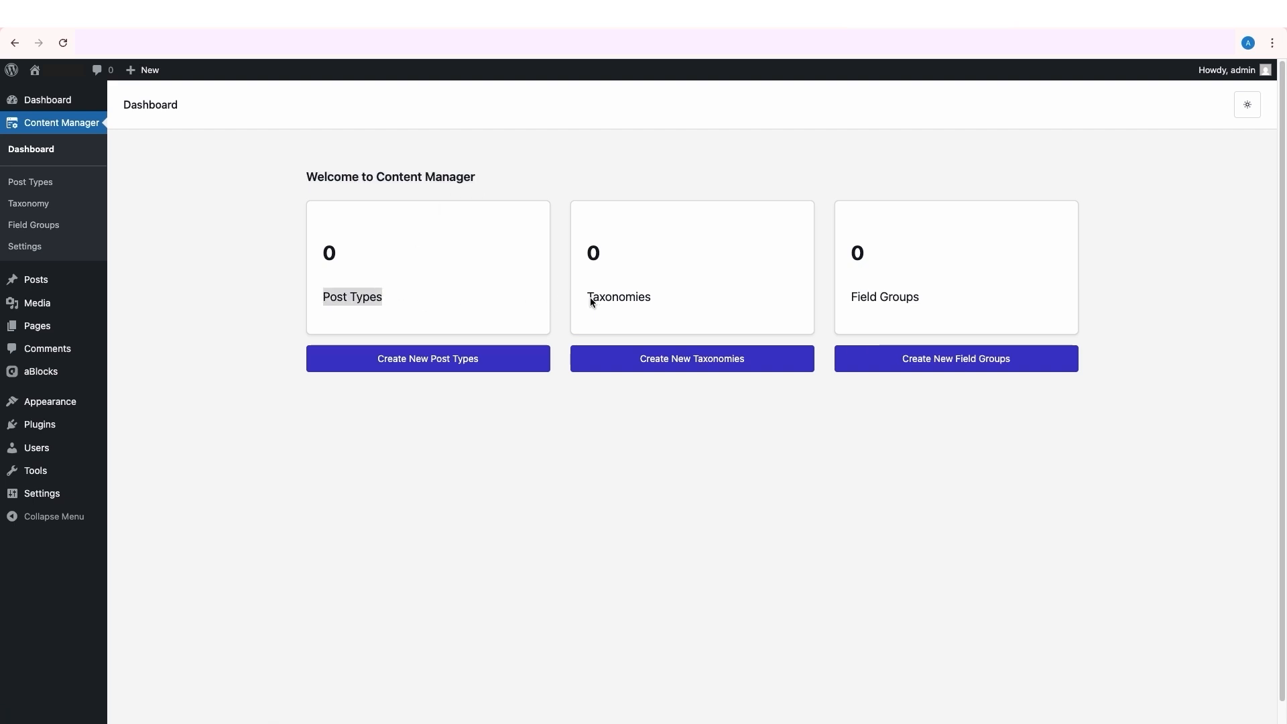
pyautogui.moveTo(590, 297); pyautogui.dragTo(654, 300)
pyautogui.moveTo(853, 298); pyautogui.dragTo(952, 301)
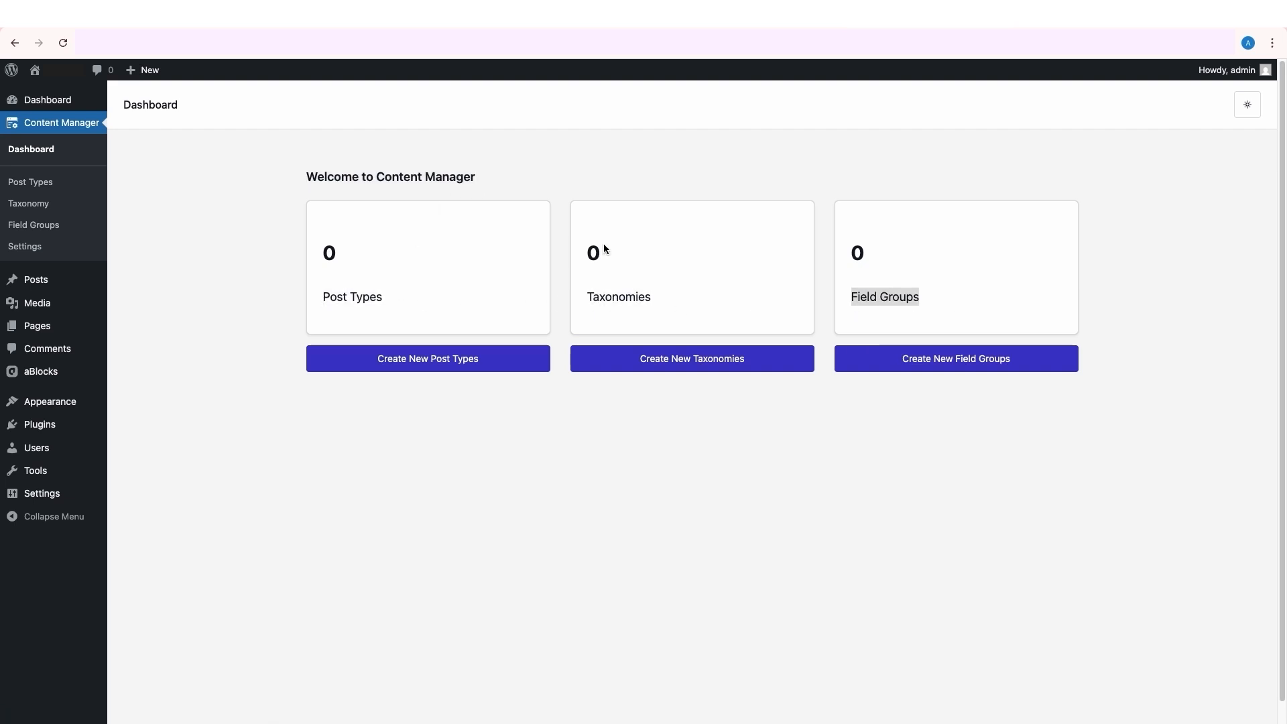
pyautogui.click(27, 247)
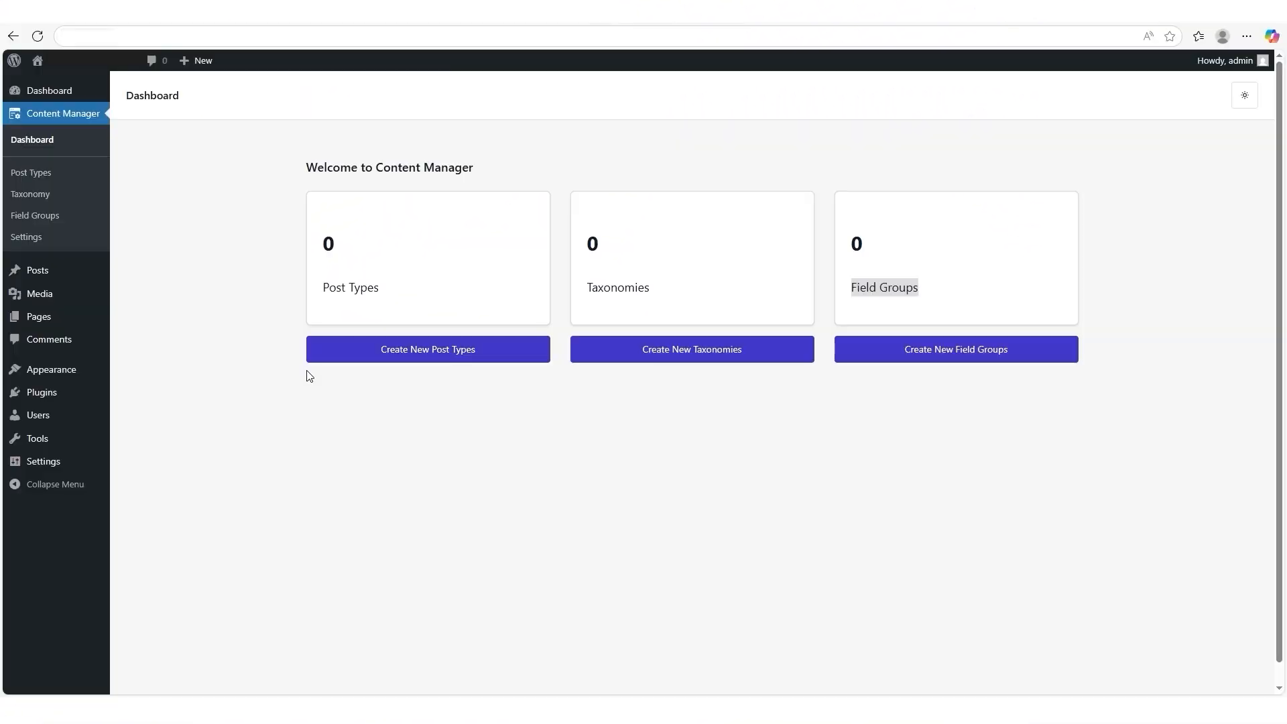
pyautogui.click(433, 351)
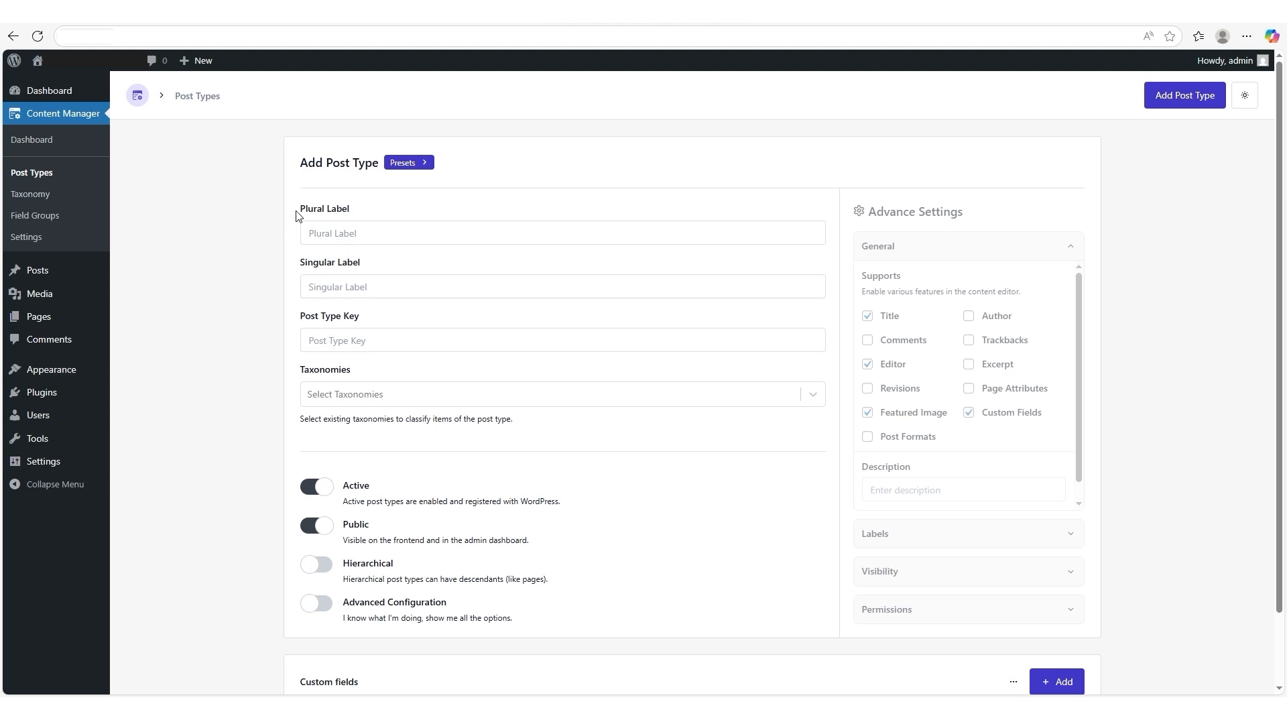
pyautogui.moveTo(297, 209); pyautogui.dragTo(357, 222)
pyautogui.click(331, 230)
pyautogui.write('Sports')
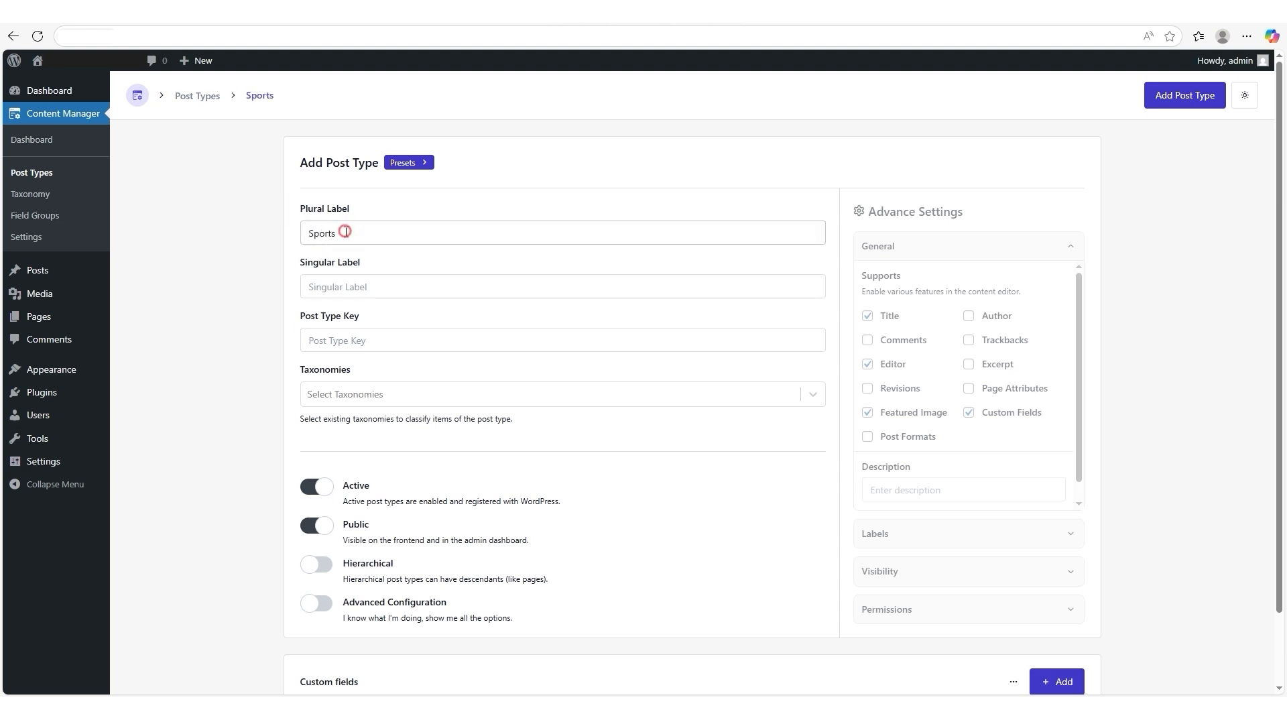
pyautogui.moveTo(345, 232); pyautogui.dragTo(299, 238)
pyautogui.press('BackSpace')
# - Apply the Portfolio preset to the new post type and turn on Advanced Configuration
pyautogui.moveTo(294, 165); pyautogui.dragTo(411, 169)
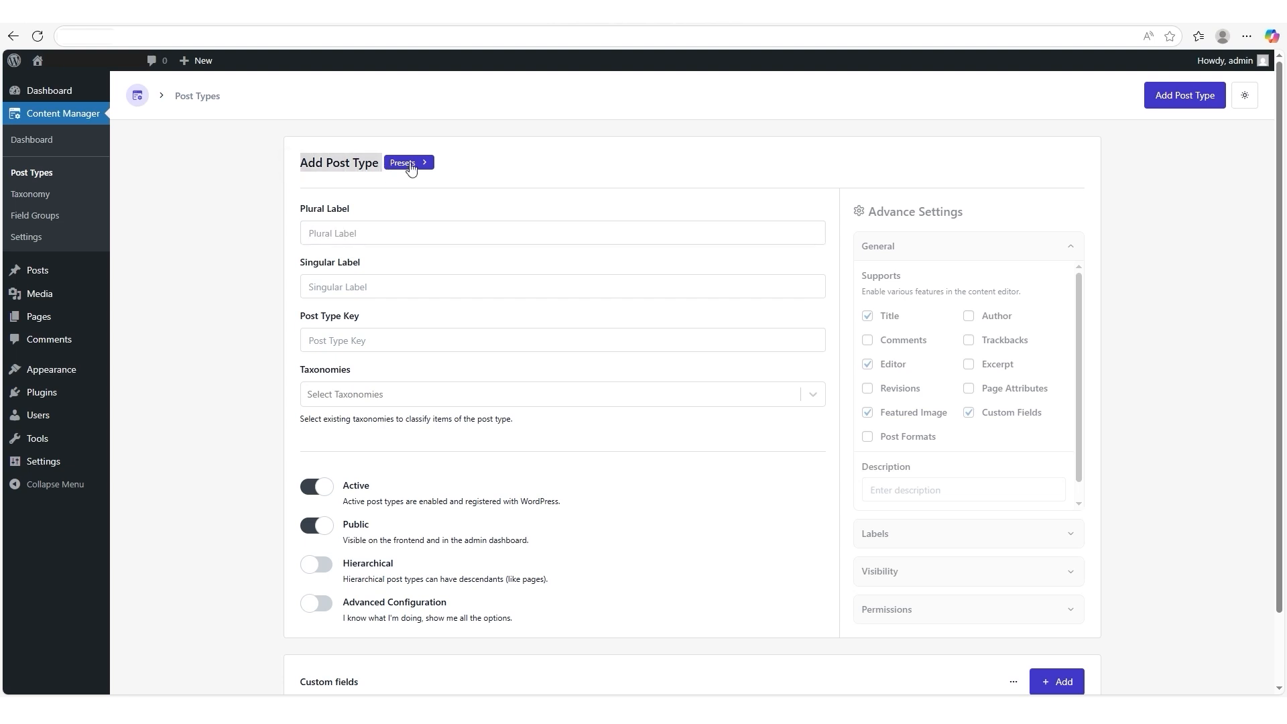
pyautogui.click(411, 169)
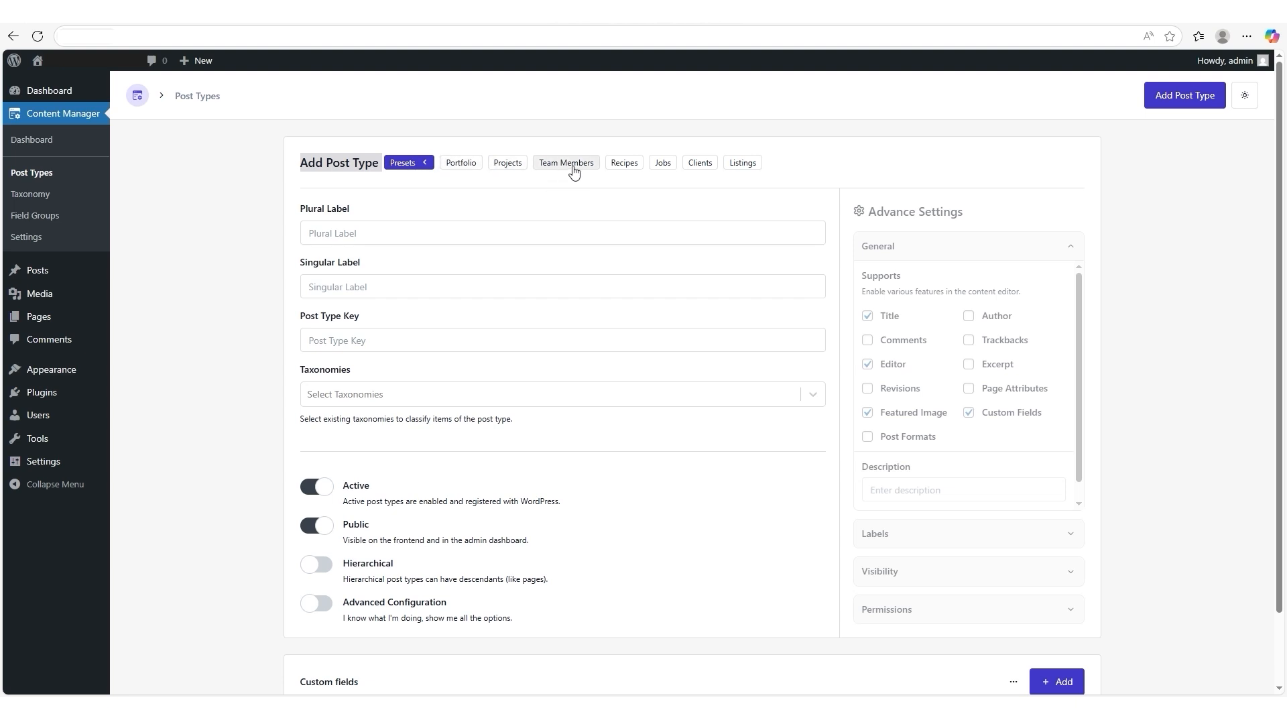
pyautogui.click(463, 165)
pyautogui.scroll(-4, 464, 177)
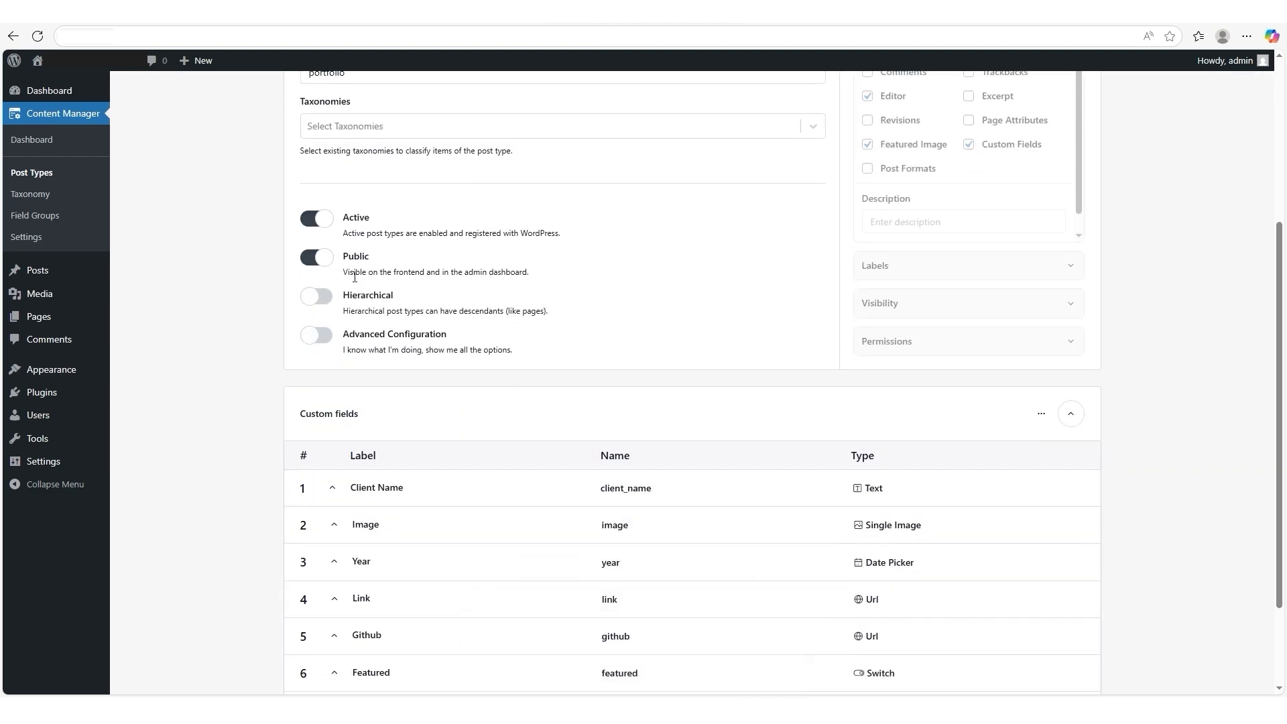
pyautogui.click(318, 345)
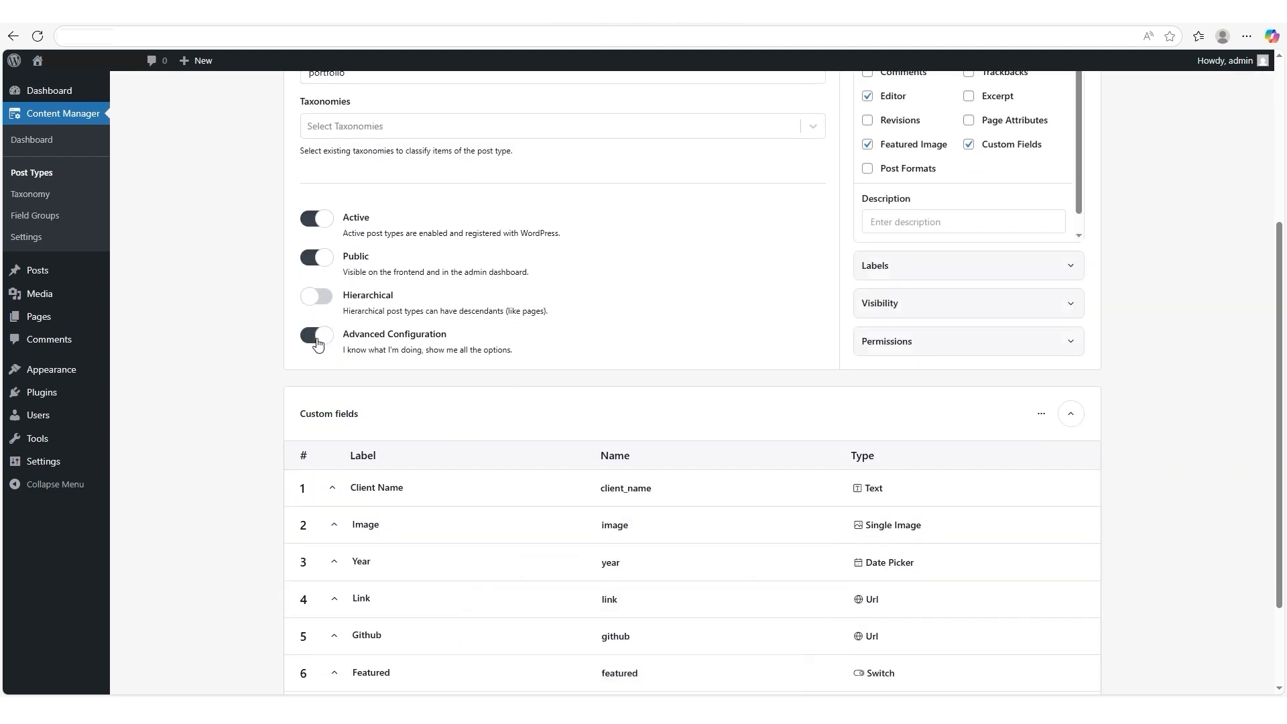
# - Set the post type's description to "Getting Started A Few Thoughts" in the general advanced settings
pyautogui.scroll(3, 318, 345)
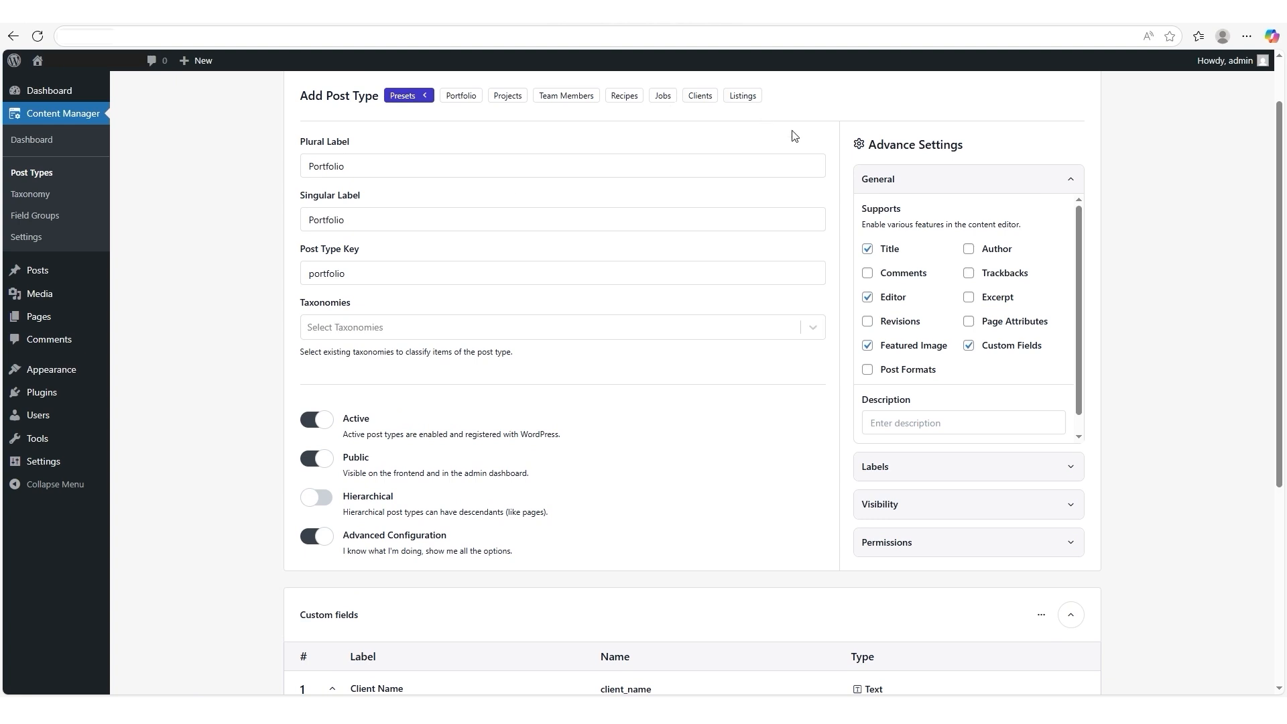
pyautogui.moveTo(859, 152); pyautogui.dragTo(980, 154)
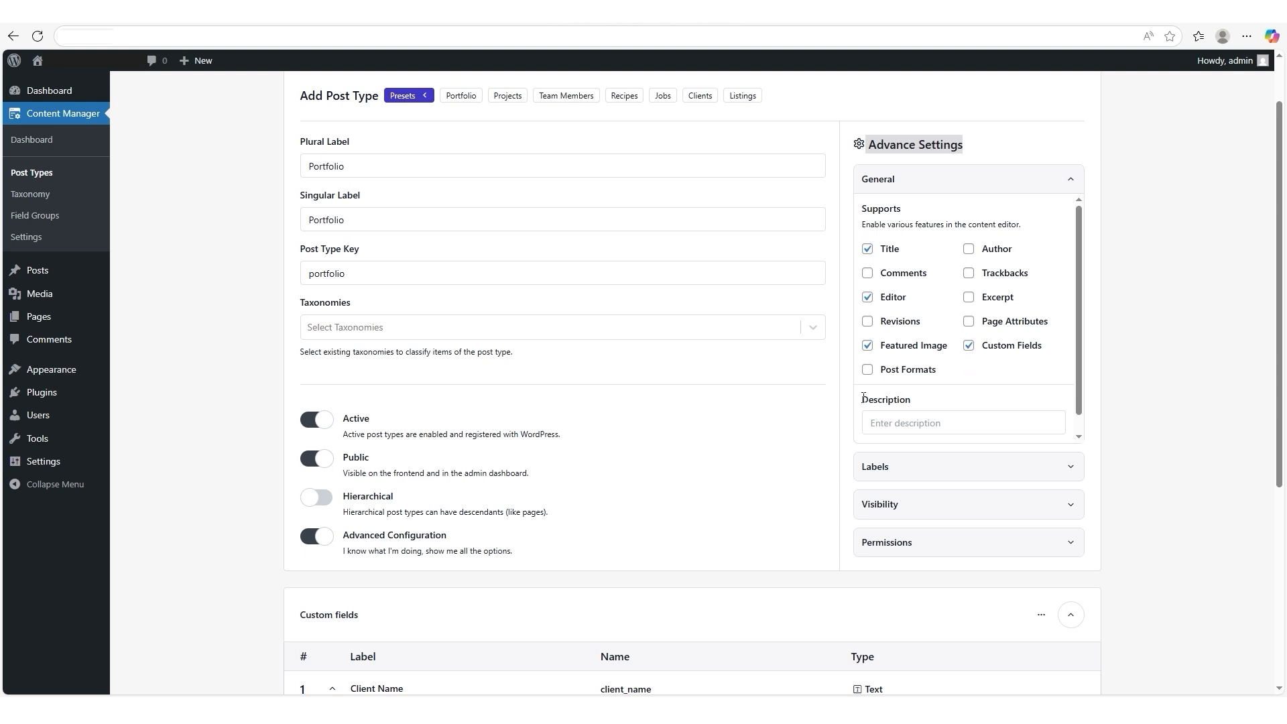
pyautogui.moveTo(863, 398); pyautogui.dragTo(940, 409)
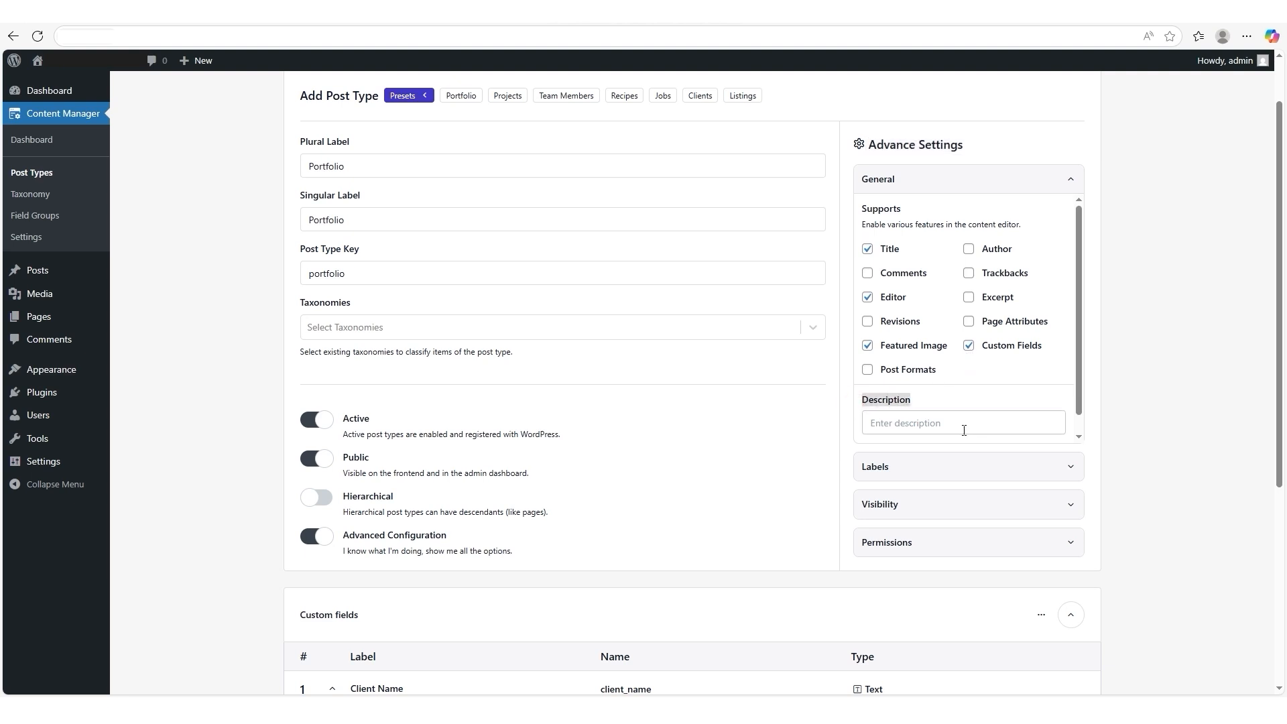
pyautogui.scroll(1, 940, 426)
pyautogui.rightClick(873, 488)
pyautogui.click(934, 596)
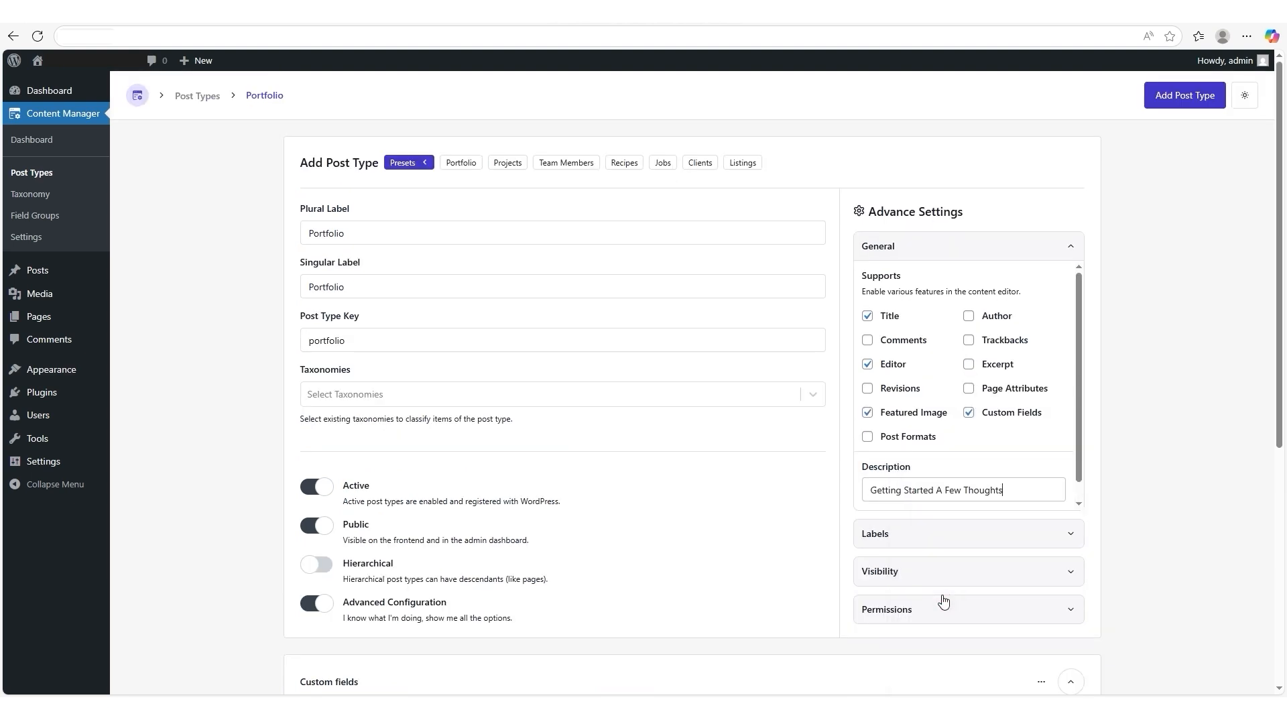
# - Review the Labels, Visibility and Permissions settings and the details of the preset's custom fields
pyautogui.click(1046, 535)
pyautogui.click(1048, 569)
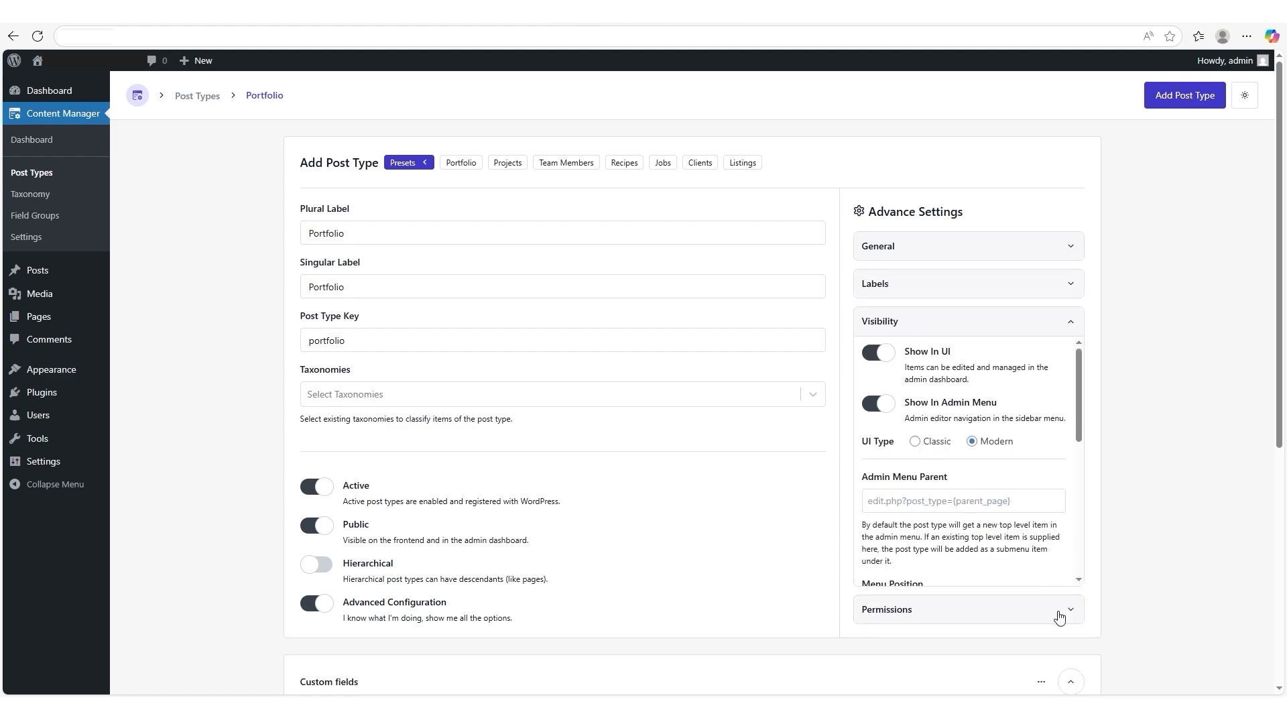
pyautogui.click(1059, 607)
pyautogui.click(1068, 247)
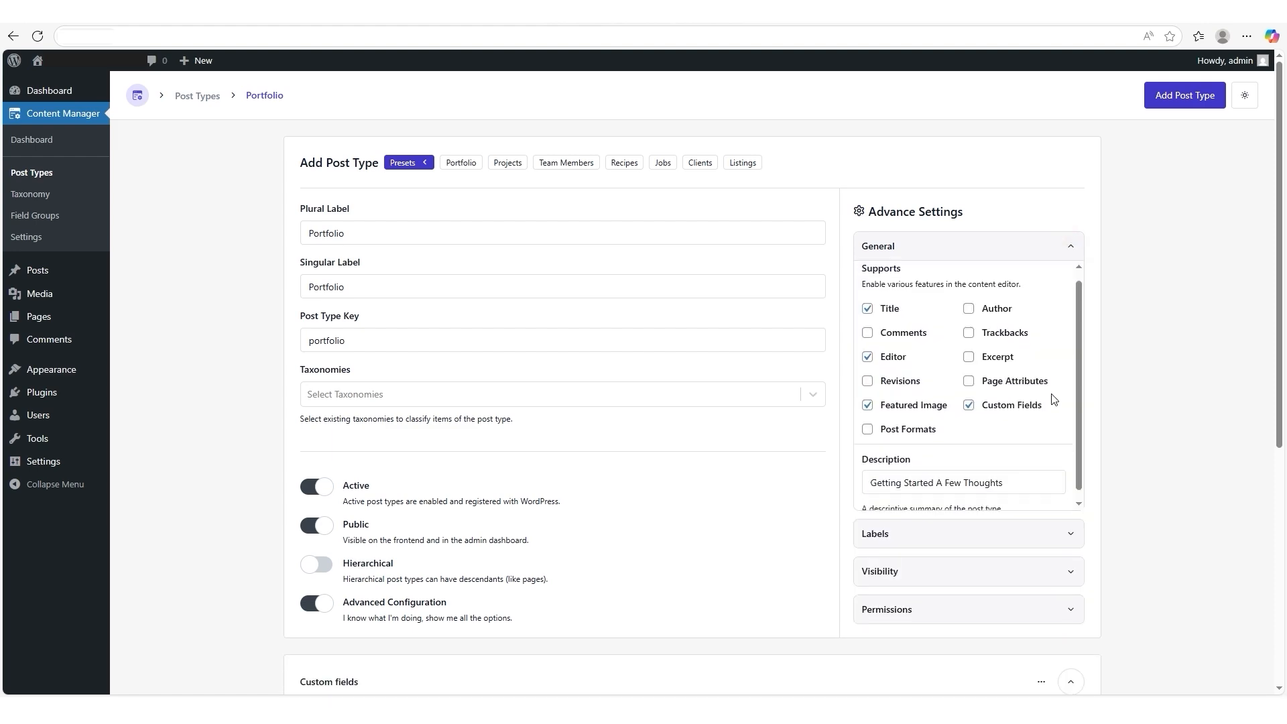
pyautogui.scroll(-1, 1054, 399)
pyautogui.scroll(-6, 795, 413)
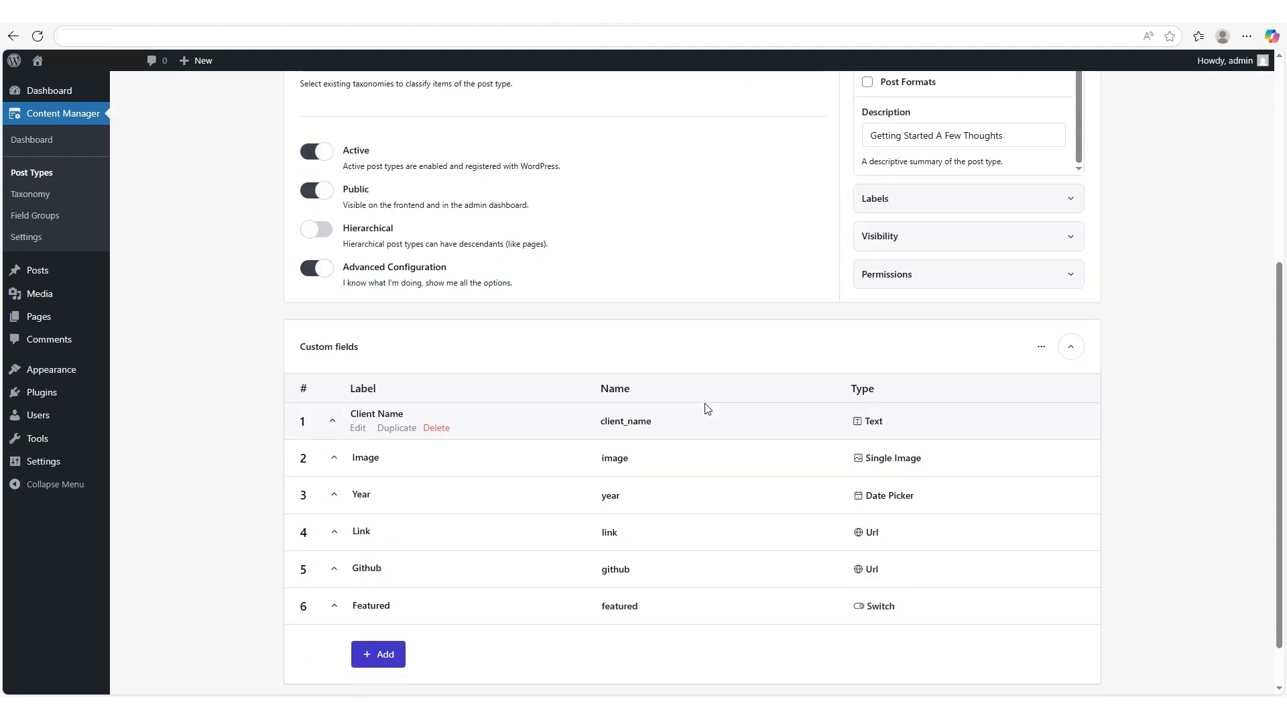
pyautogui.moveTo(296, 290); pyautogui.dragTo(388, 292)
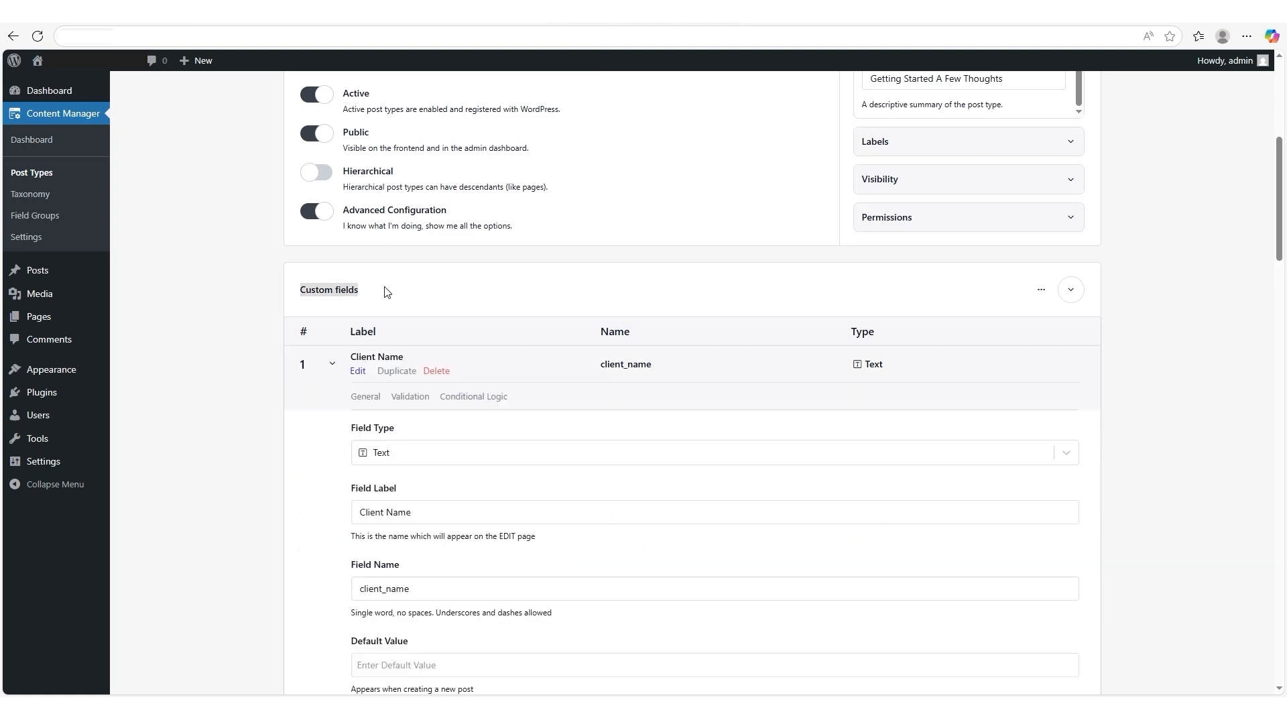
pyautogui.scroll(-20, 395, 292)
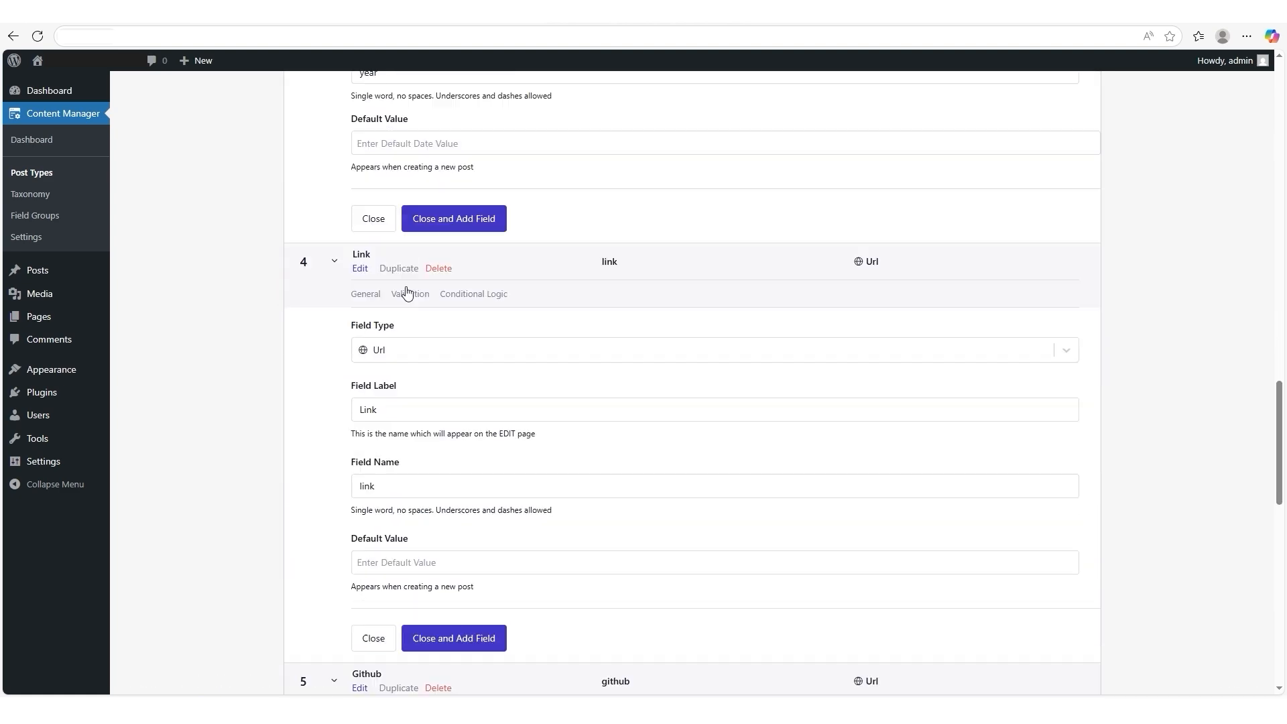
pyautogui.scroll(-5, 407, 292)
pyautogui.scroll(20, 407, 292)
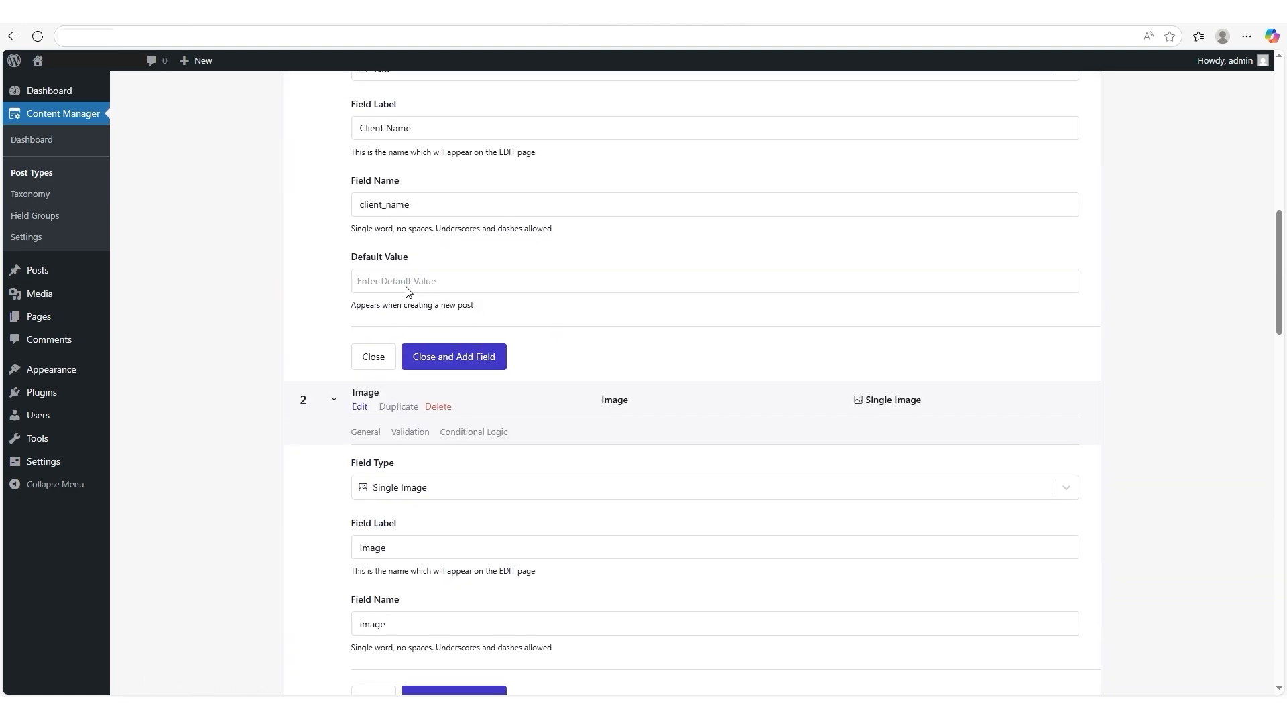
# - Save the new Portfolio post type and open its item list, leaving the post type editor
pyautogui.click(1184, 95)
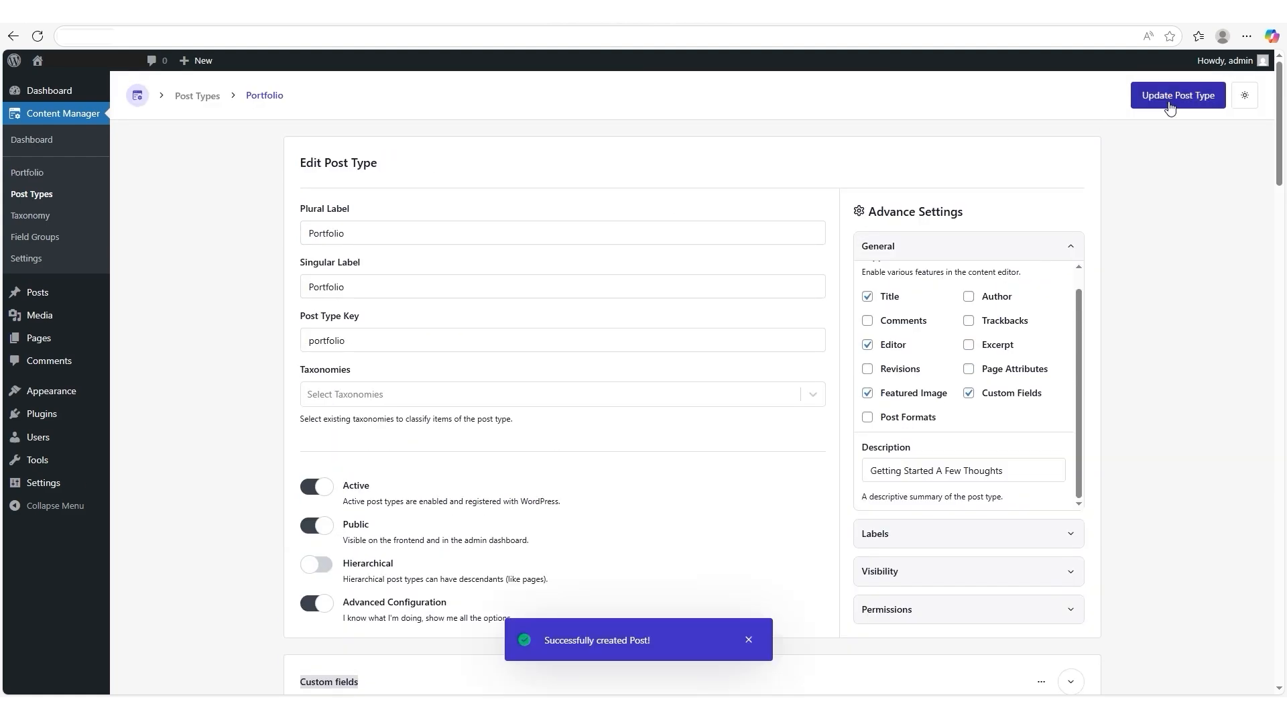
pyautogui.click(22, 176)
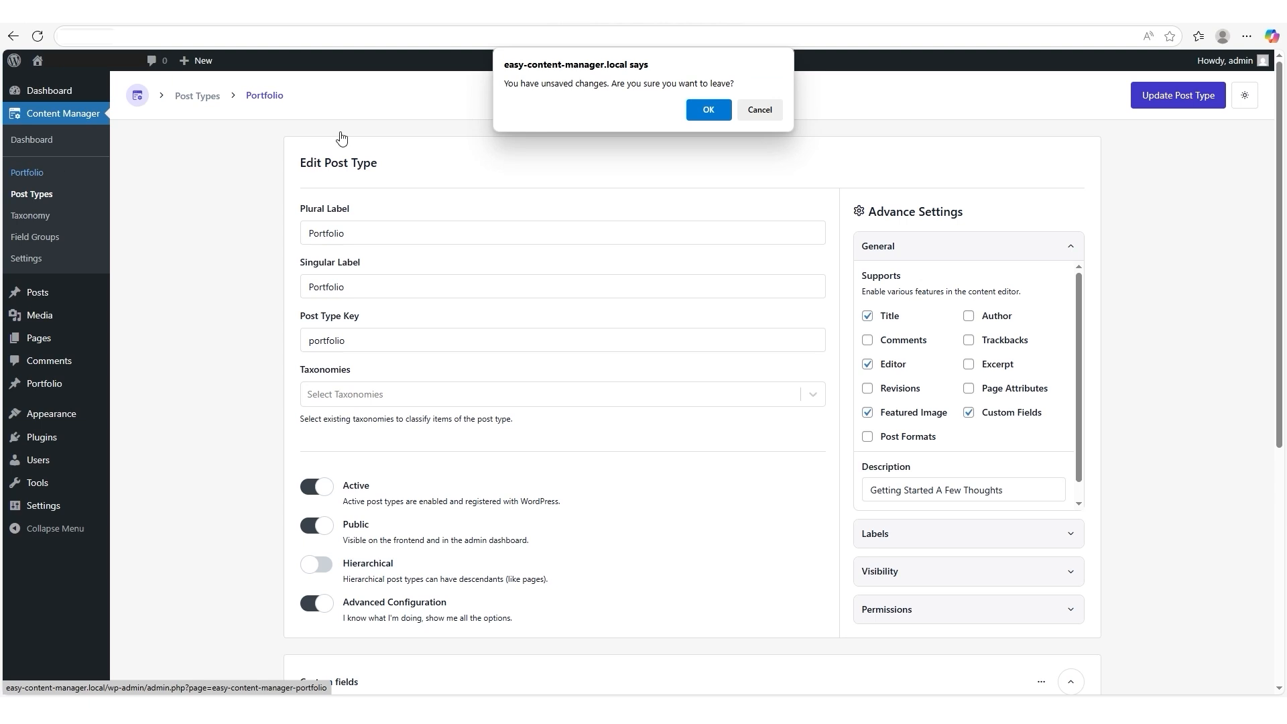
pyautogui.click(708, 110)
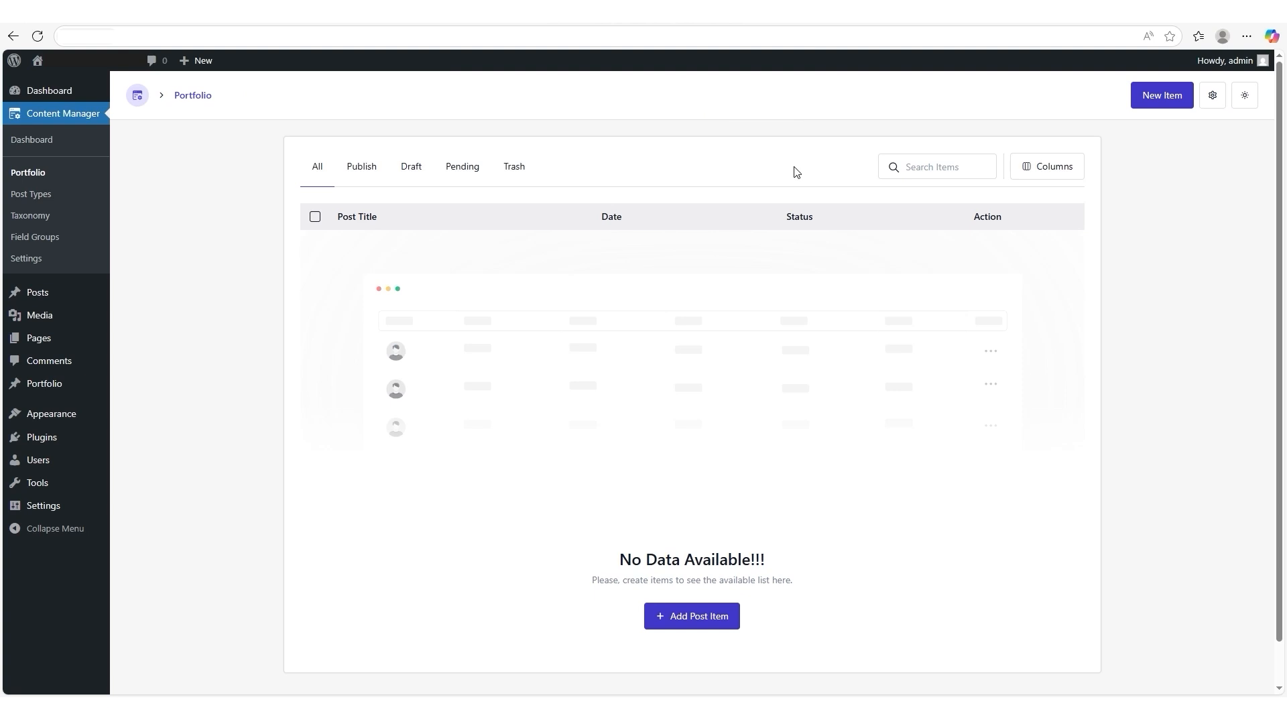
# - Add a Portfolio item titled "Website" with the content "Website Redesign: Improving user experience and modernizing design"
pyautogui.scroll(-1, 775, 314)
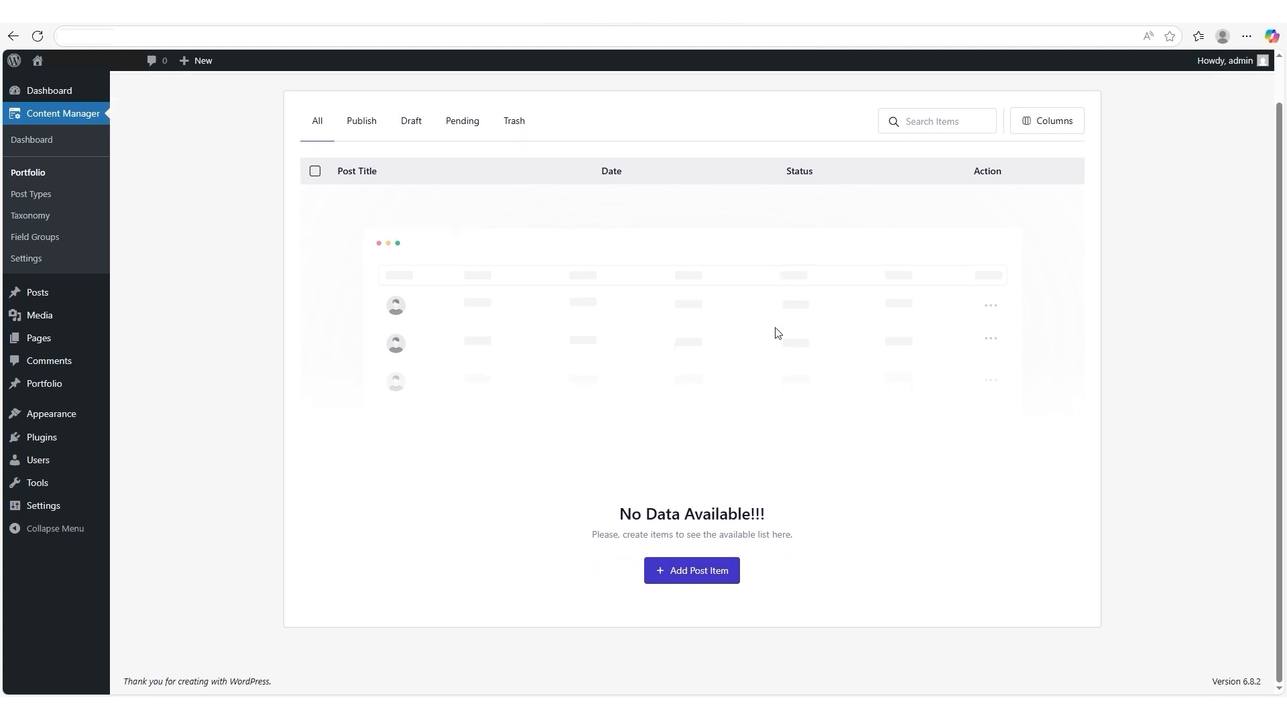
pyautogui.click(726, 581)
pyautogui.click(344, 233)
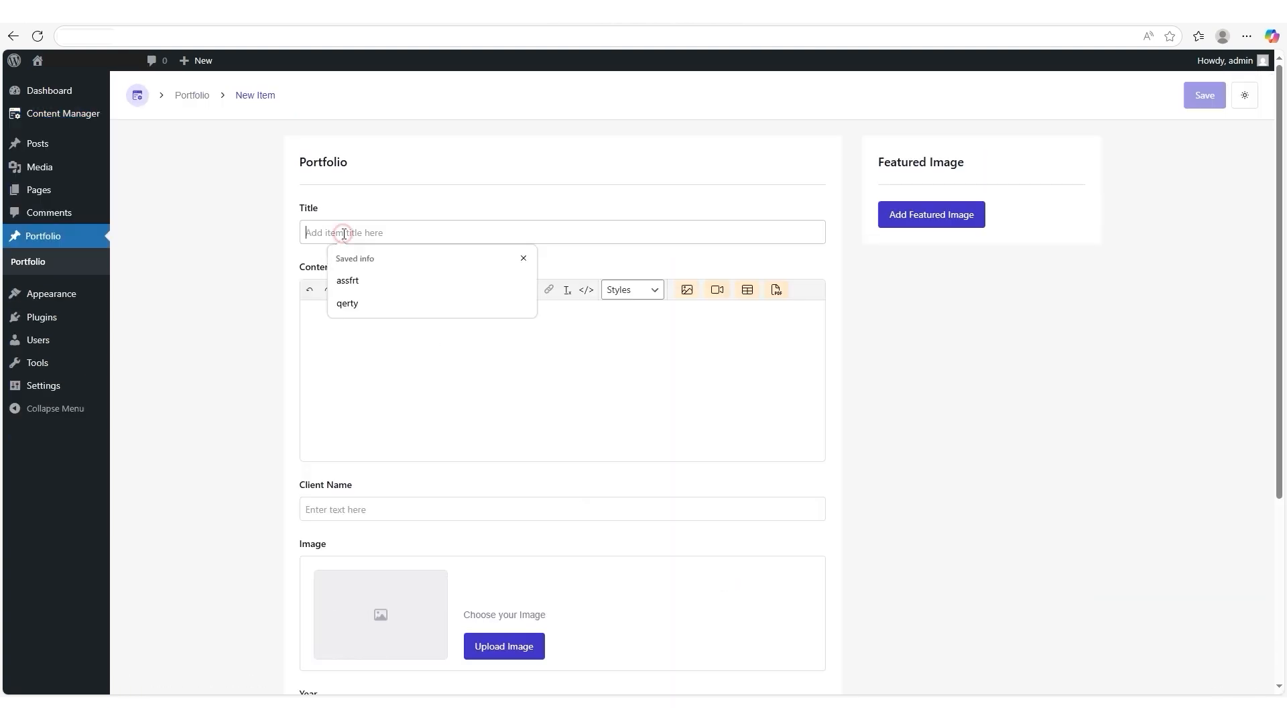
pyautogui.write('Website')
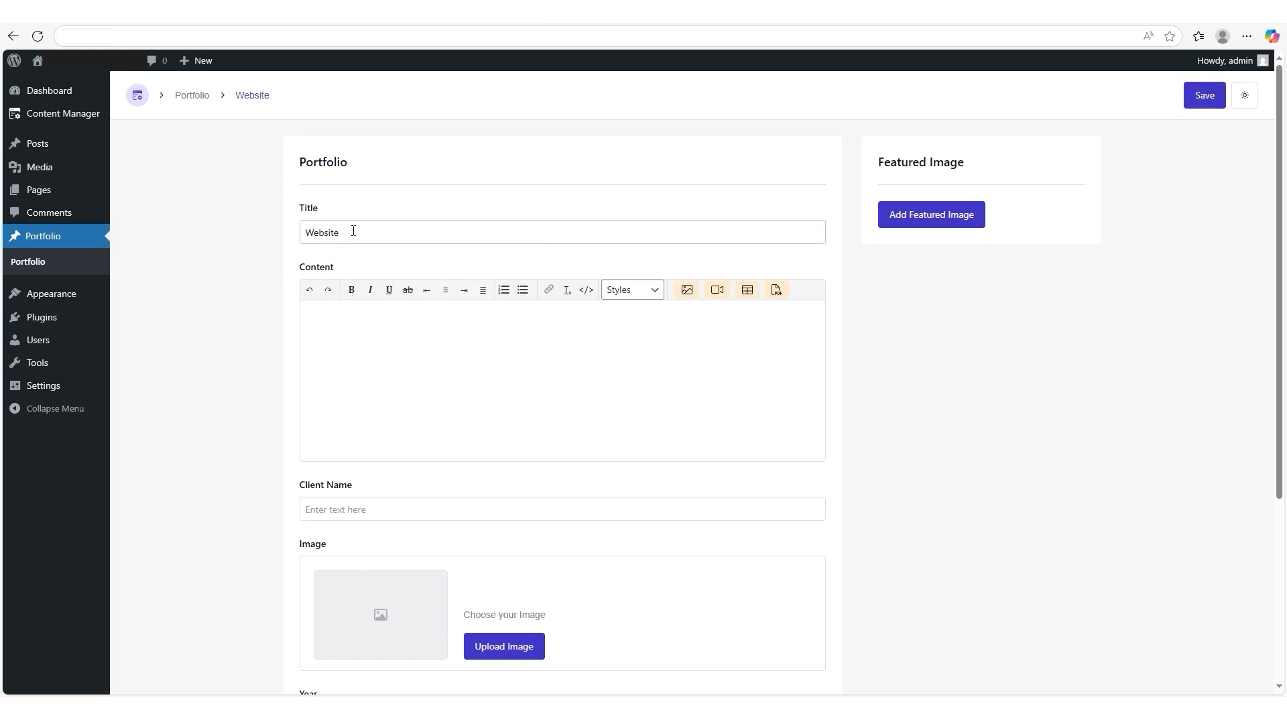
pyautogui.click(327, 313)
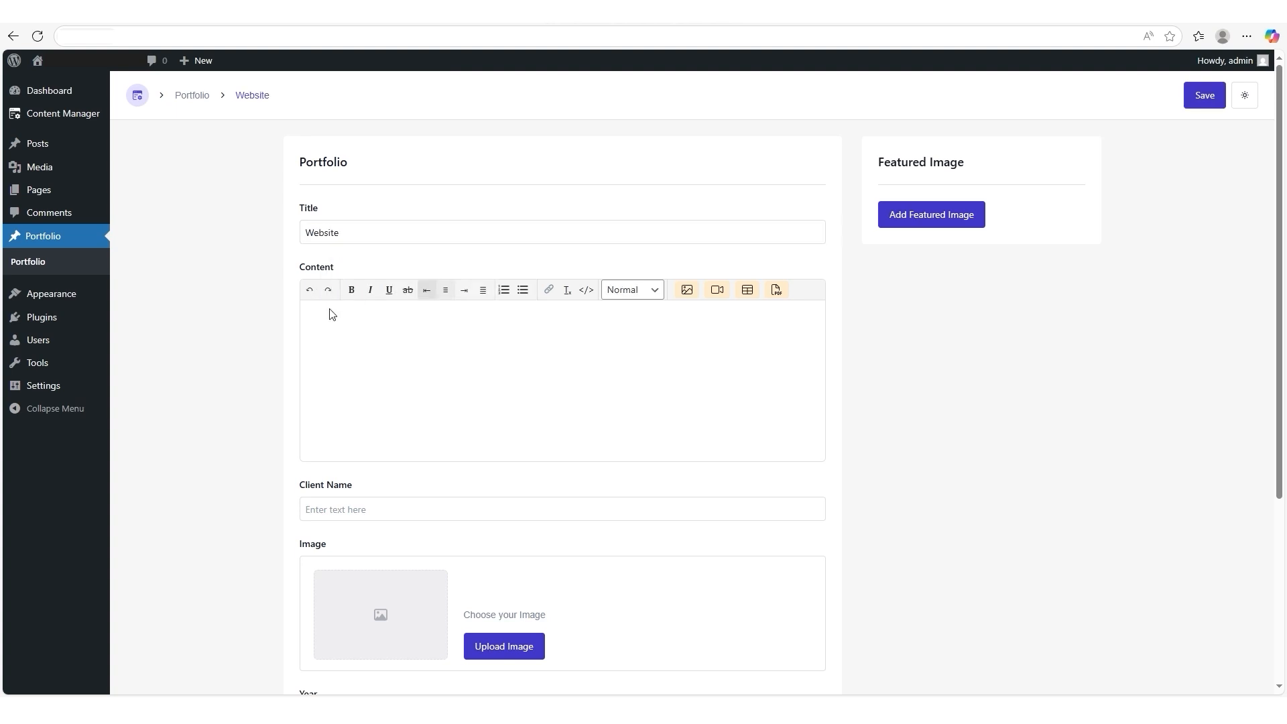
pyautogui.rightClick(327, 313)
pyautogui.click(343, 412)
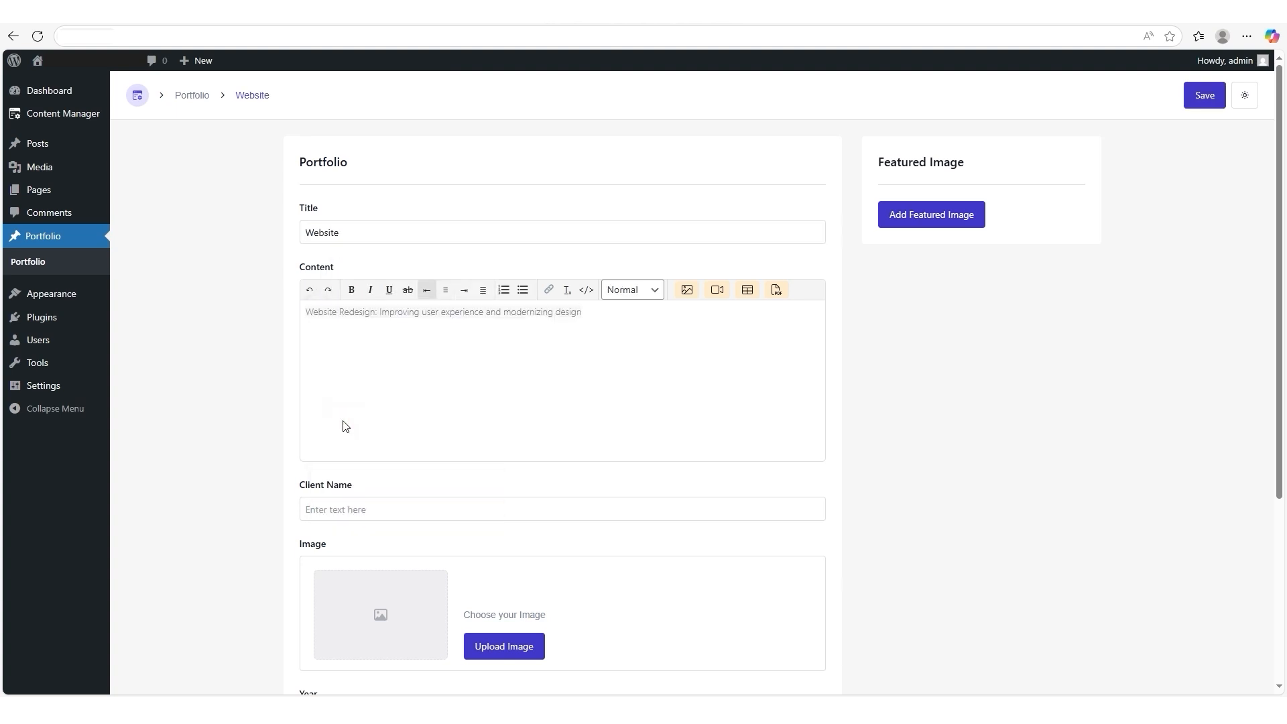
# - Fill in the Client Name field of the Portfolio item with the client's name
pyautogui.scroll(-1, 342, 426)
pyautogui.click(339, 442)
pyautogui.write('milar')
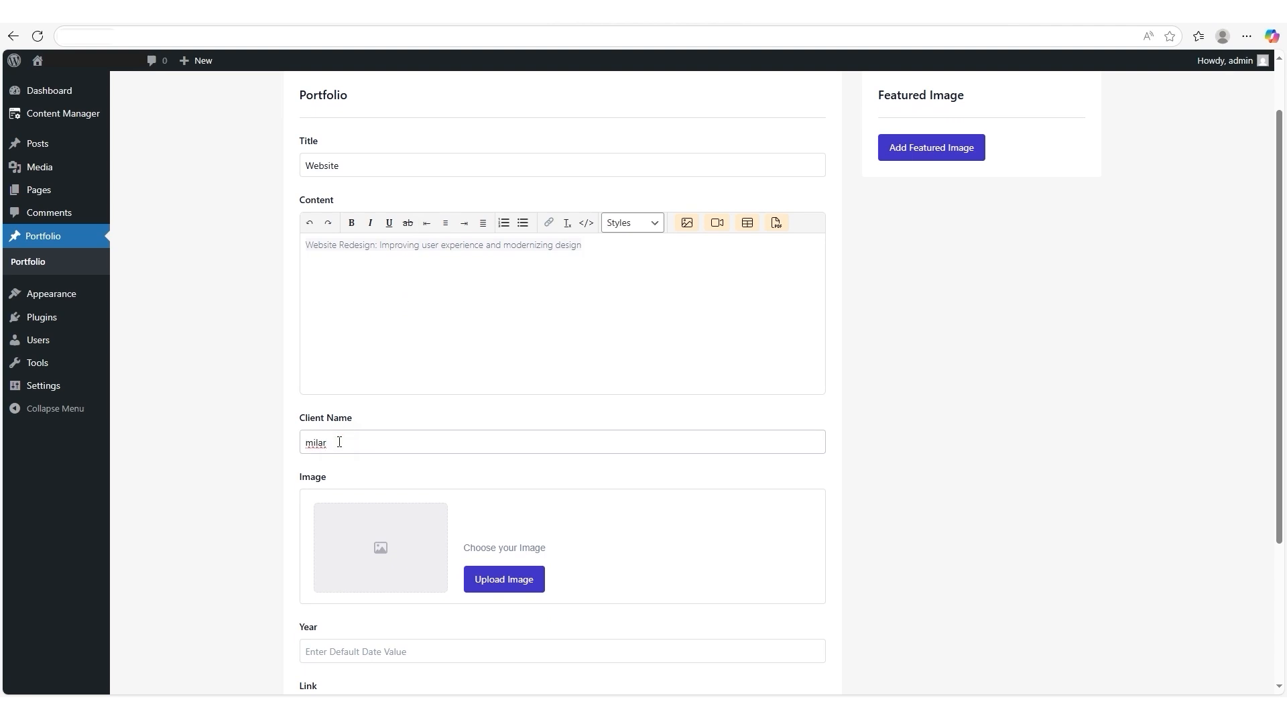
pyautogui.write('n')
# - Upload image-21.webp to the media library and use it in the Portfolio item's Image field
pyautogui.click(510, 588)
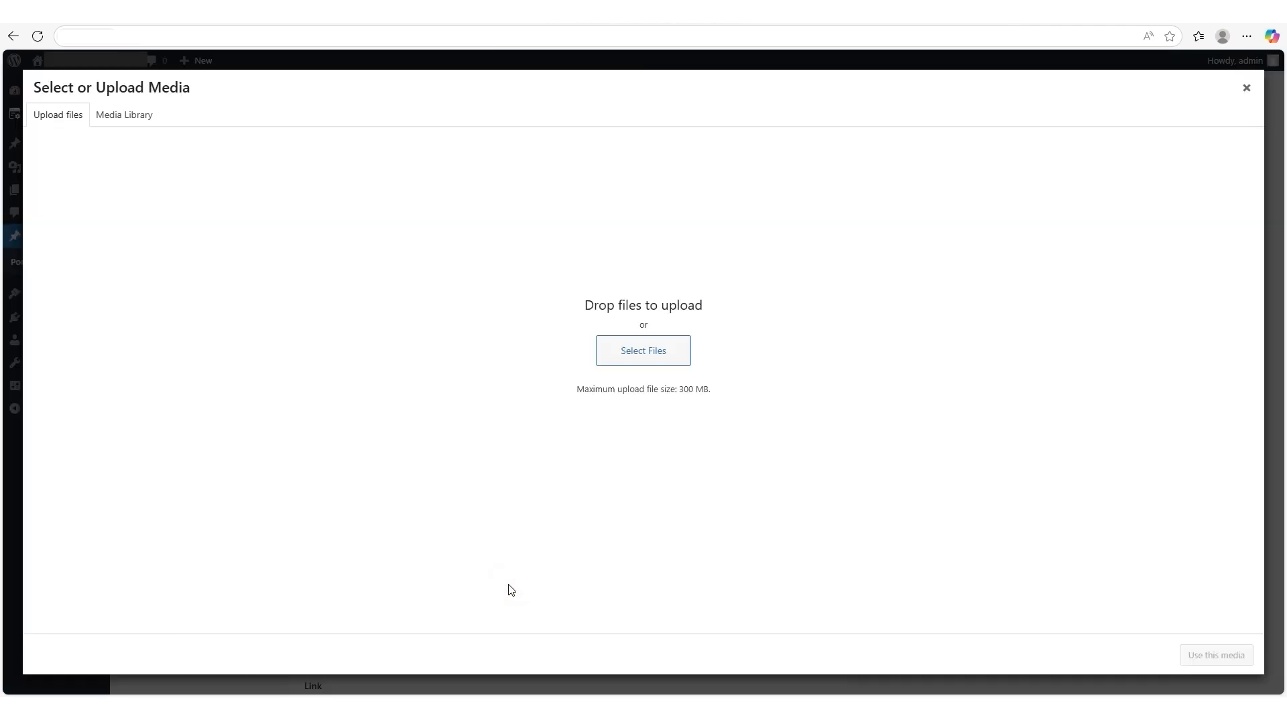
pyautogui.click(644, 352)
pyautogui.click(152, 132)
pyautogui.click(786, 299)
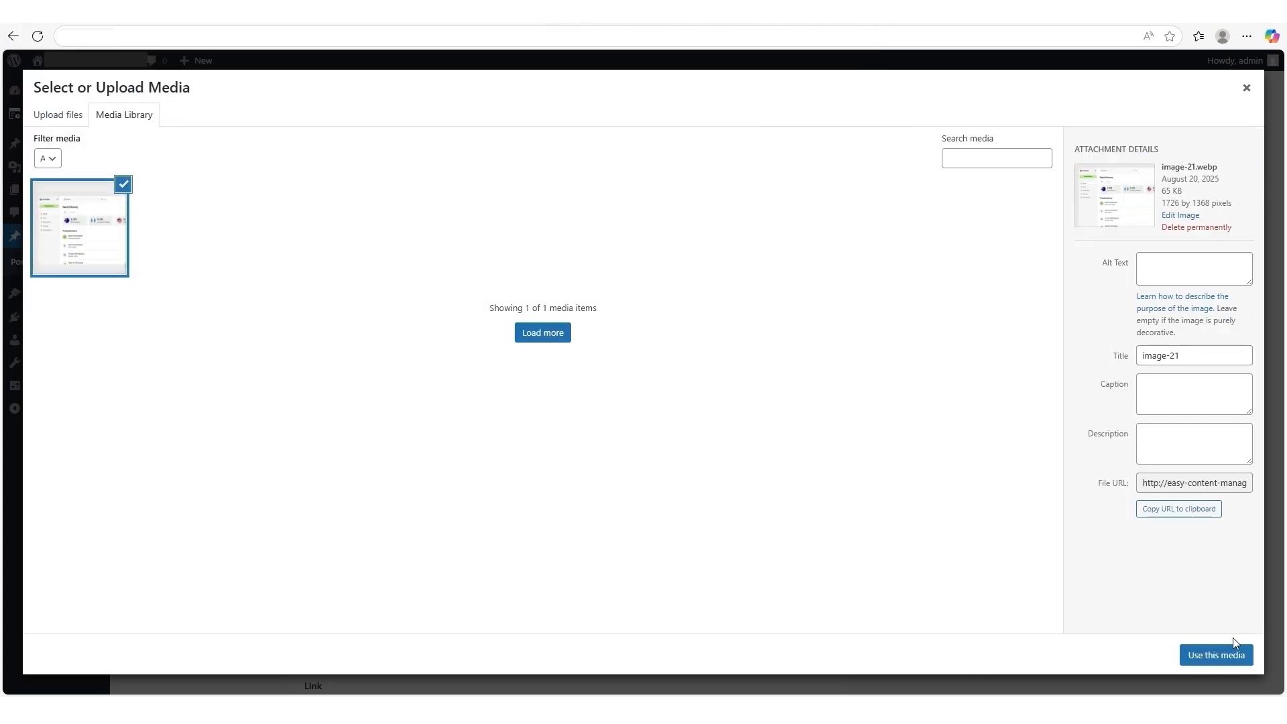
pyautogui.click(1232, 656)
pyautogui.scroll(-3, 797, 594)
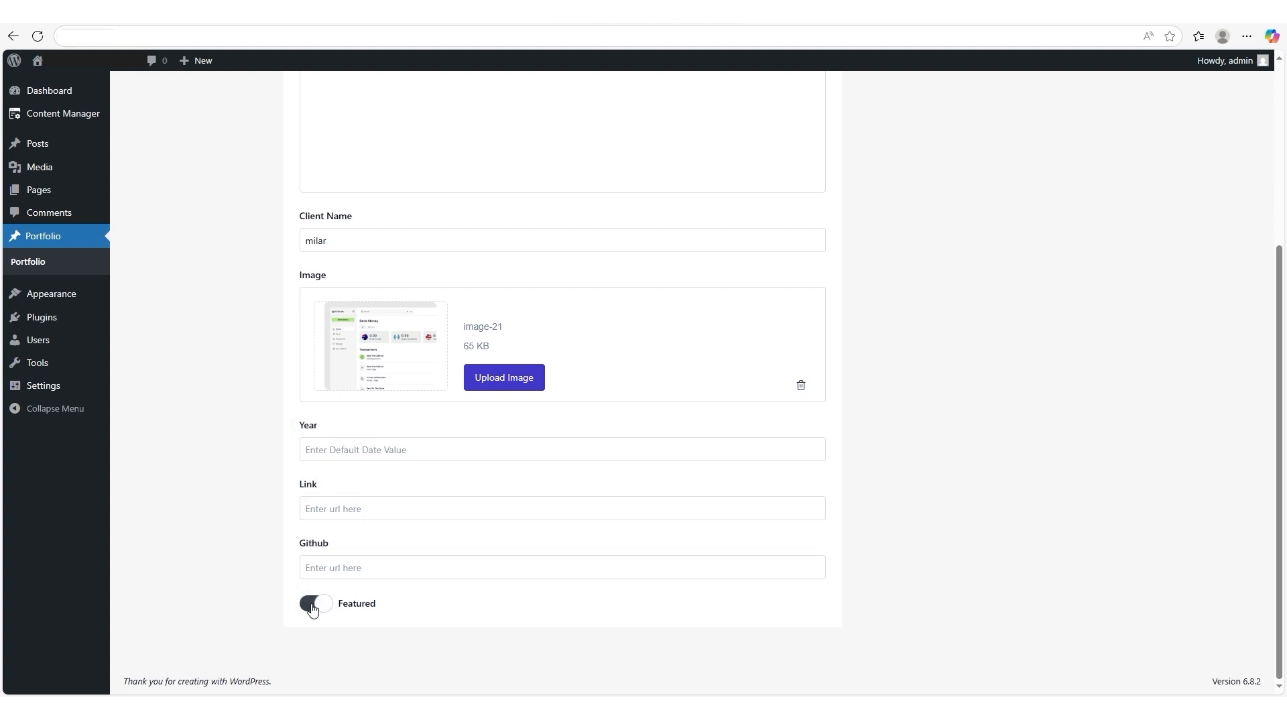
# - Save the Portfolio item "Website" and check it in the Portfolio item list
pyautogui.scroll(4, 639, 605)
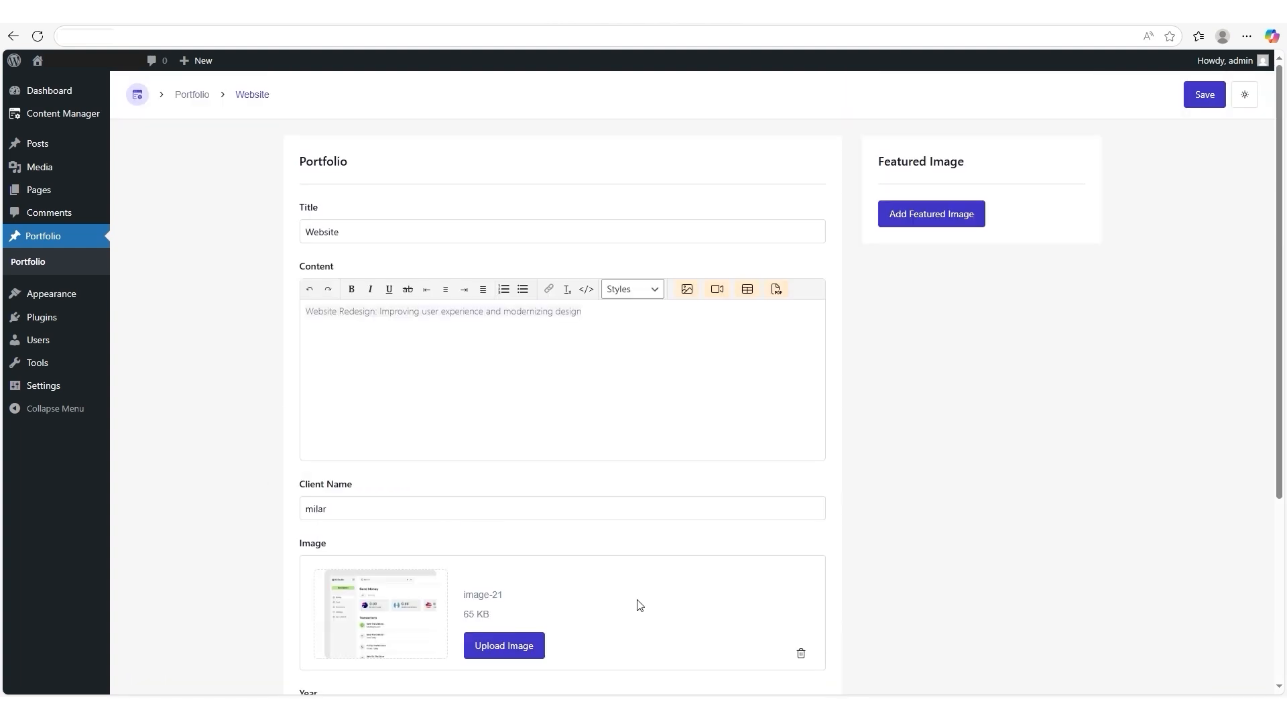
pyautogui.click(1197, 96)
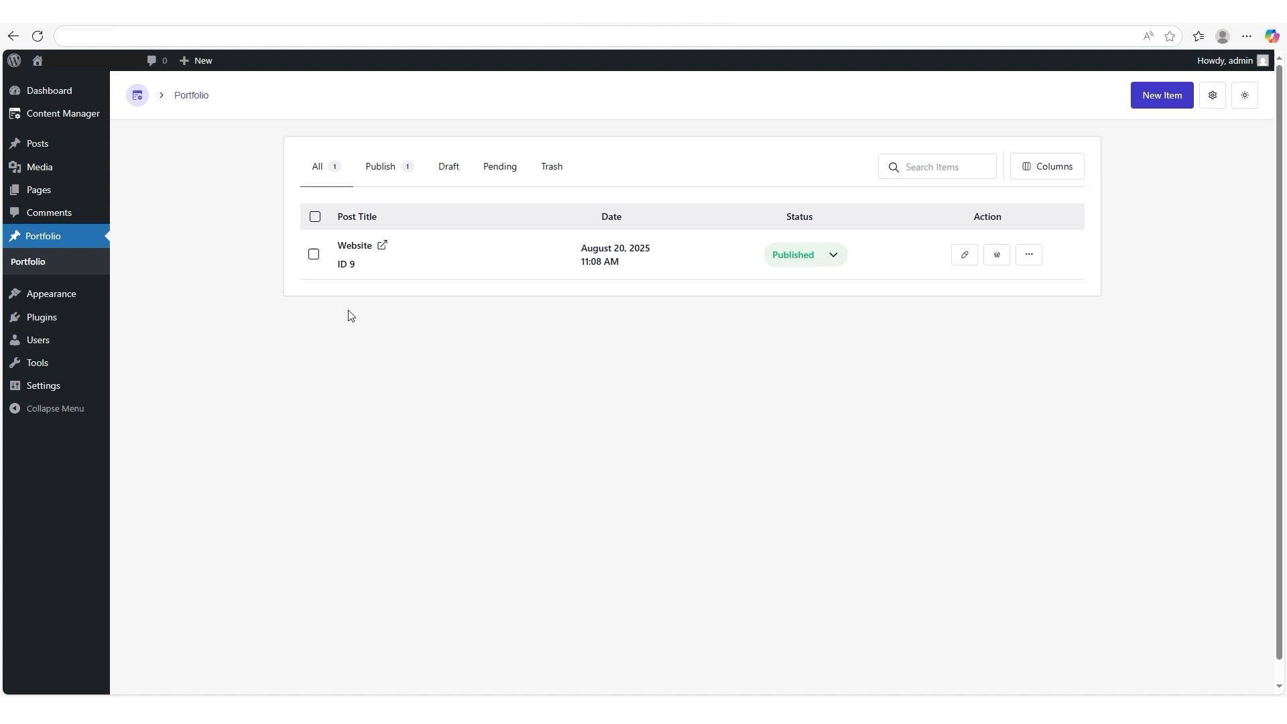
pyautogui.doubleClick(348, 247)
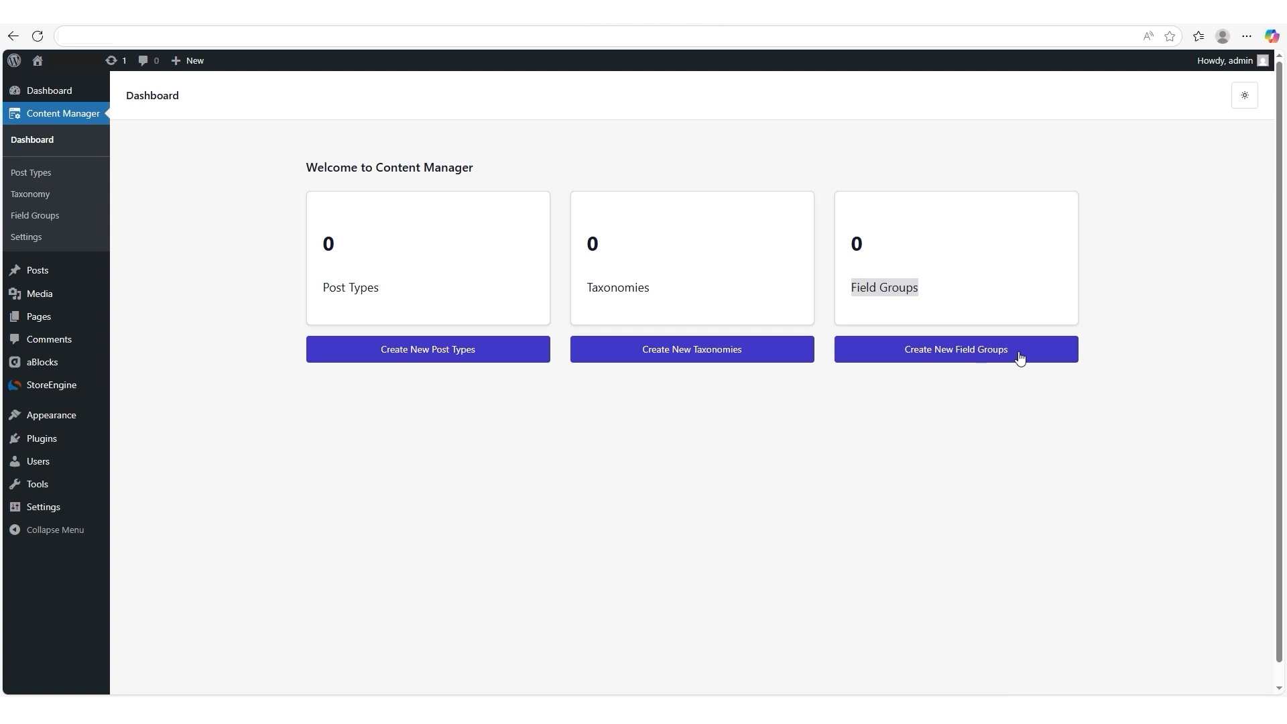
# - Create a field group named "Additional post details" and set its first field's type to Text
pyautogui.click(959, 356)
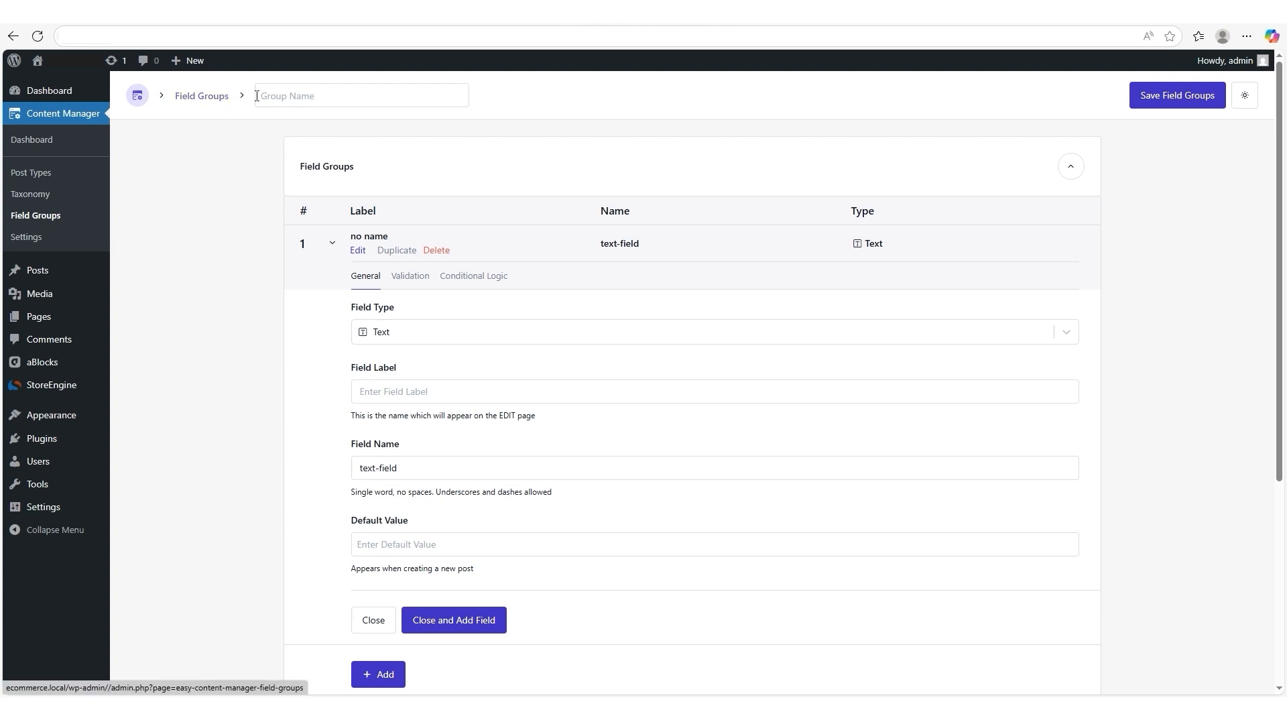
pyautogui.write('Additional post details')
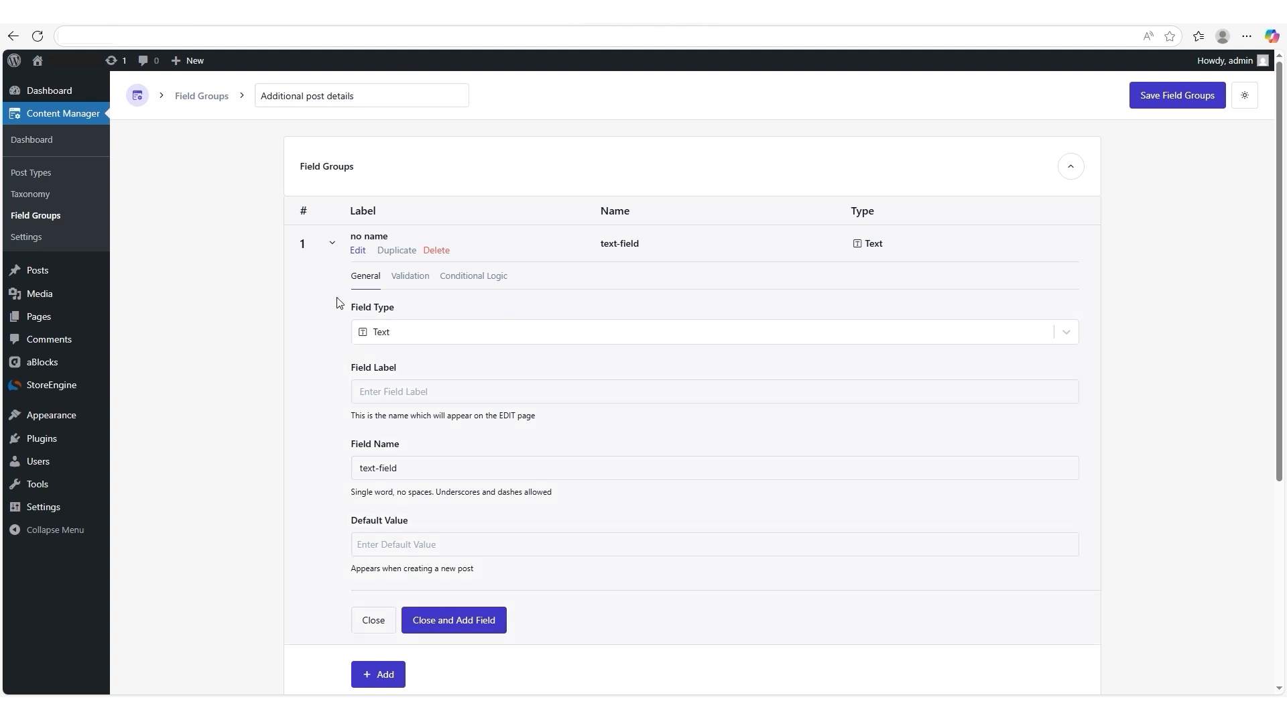
pyautogui.moveTo(339, 304); pyautogui.dragTo(402, 309)
pyautogui.click(385, 333)
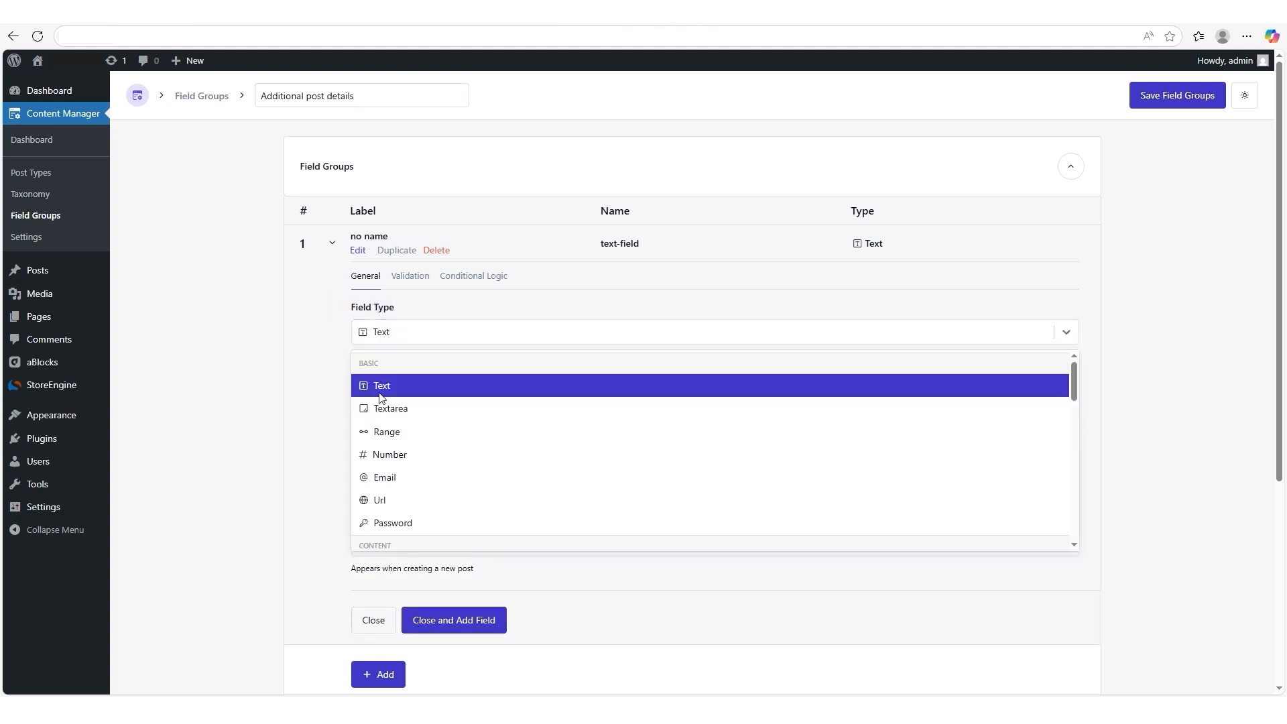
pyautogui.click(381, 392)
# - Label the text field "Subtitle" with the field name "subtitle", leaving the default value empty
pyautogui.moveTo(344, 366); pyautogui.dragTo(420, 375)
pyautogui.click(392, 390)
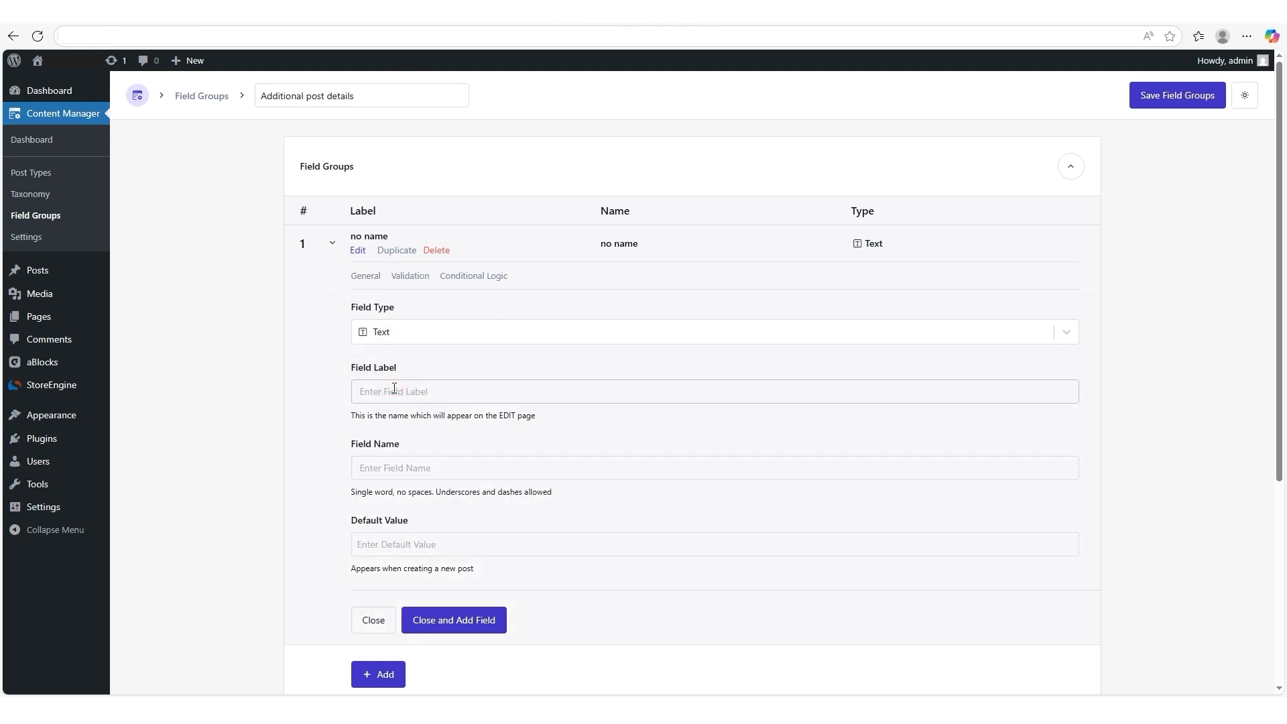
pyautogui.write('Subtitle')
pyautogui.click(369, 469)
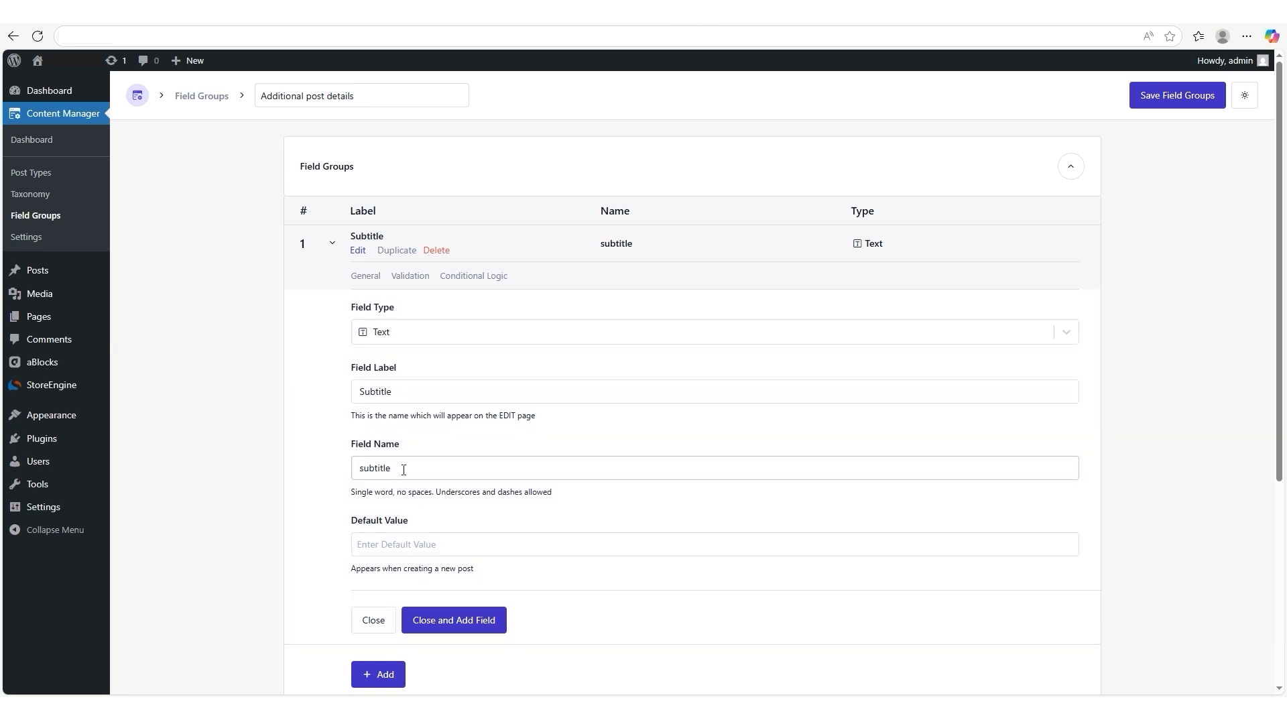
pyautogui.click(468, 544)
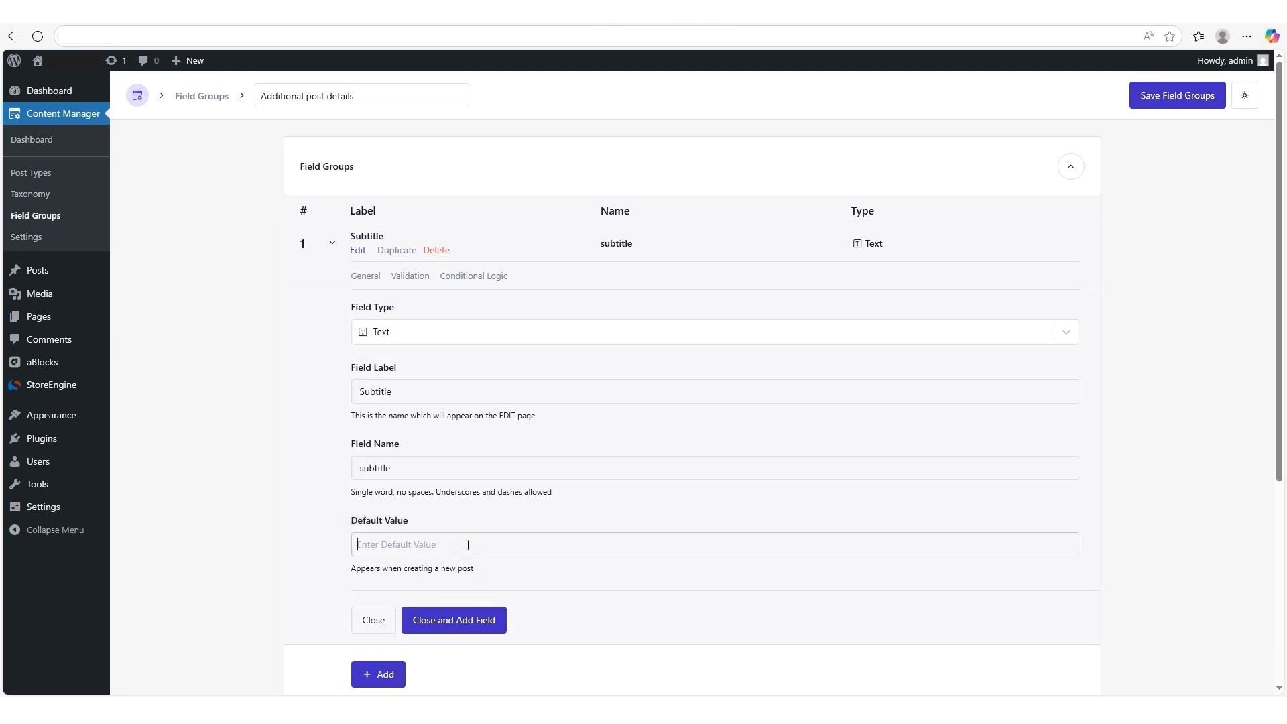
# - Examine the field group's location rule and the options for its post type, comparison and value
pyautogui.scroll(-3, 468, 544)
pyautogui.scroll(-2, 444, 552)
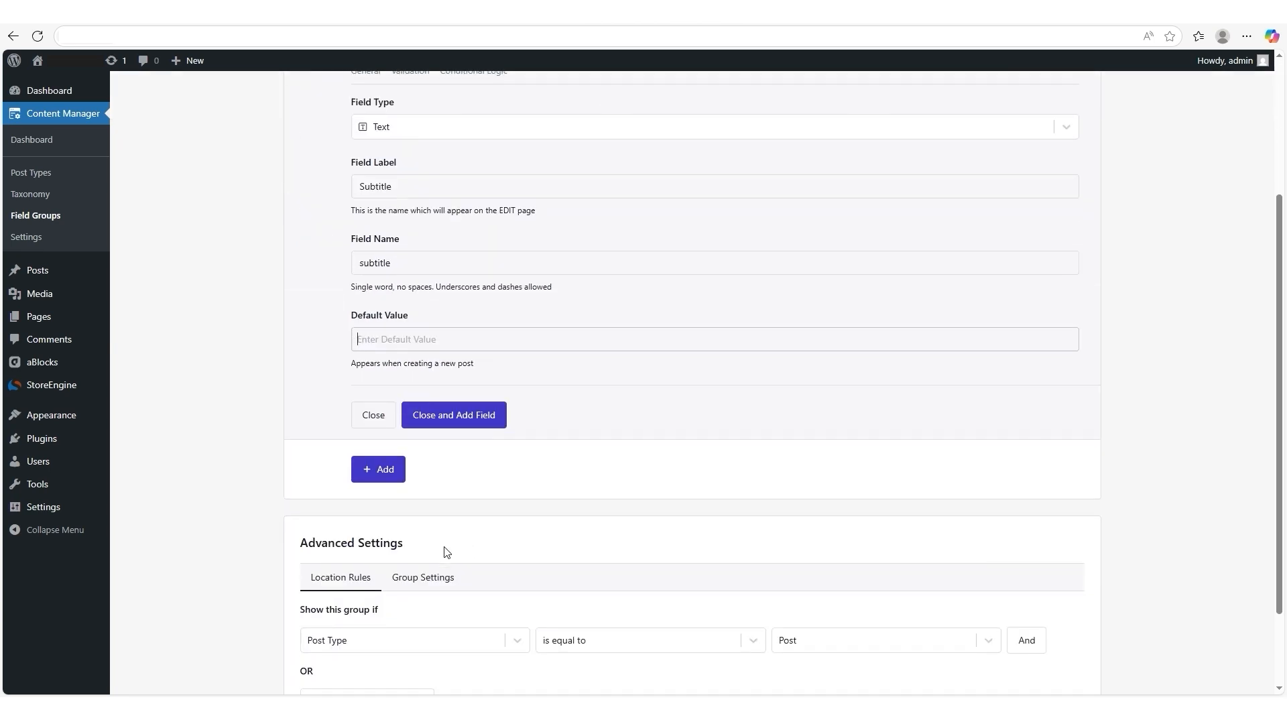
pyautogui.moveTo(299, 438); pyautogui.dragTo(429, 442)
pyautogui.moveTo(301, 505); pyautogui.dragTo(398, 511)
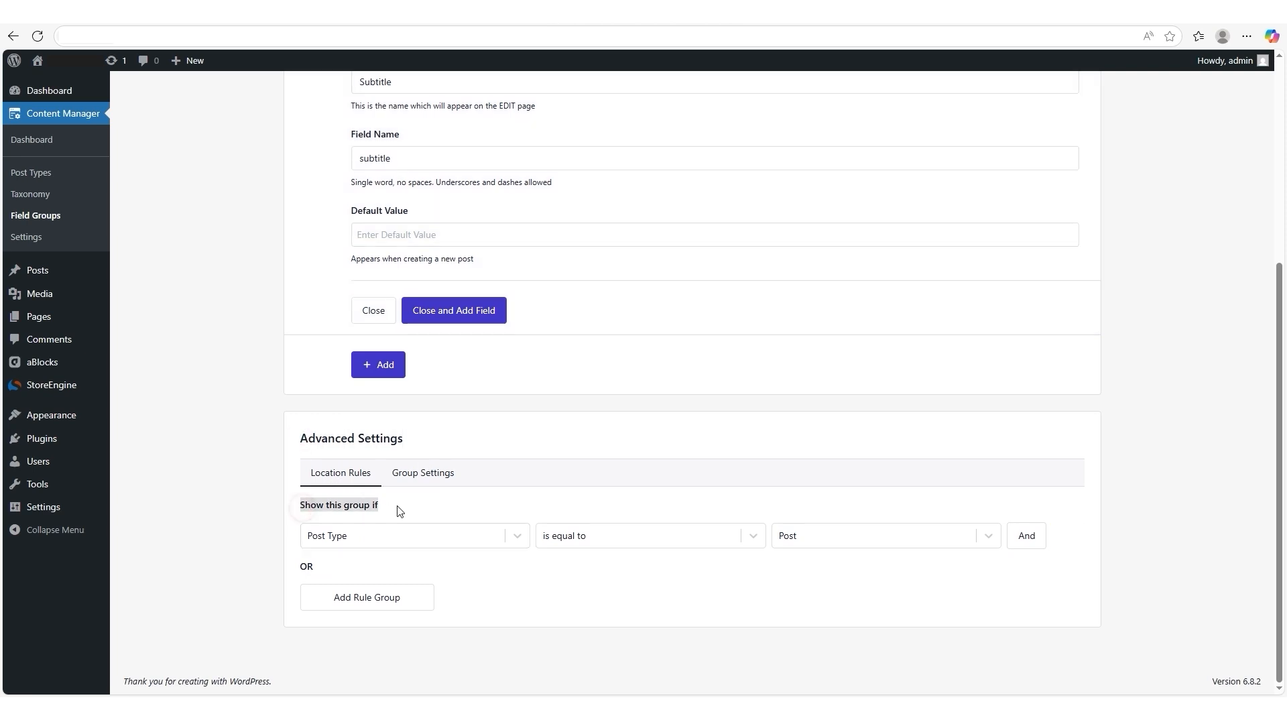
pyautogui.click(513, 539)
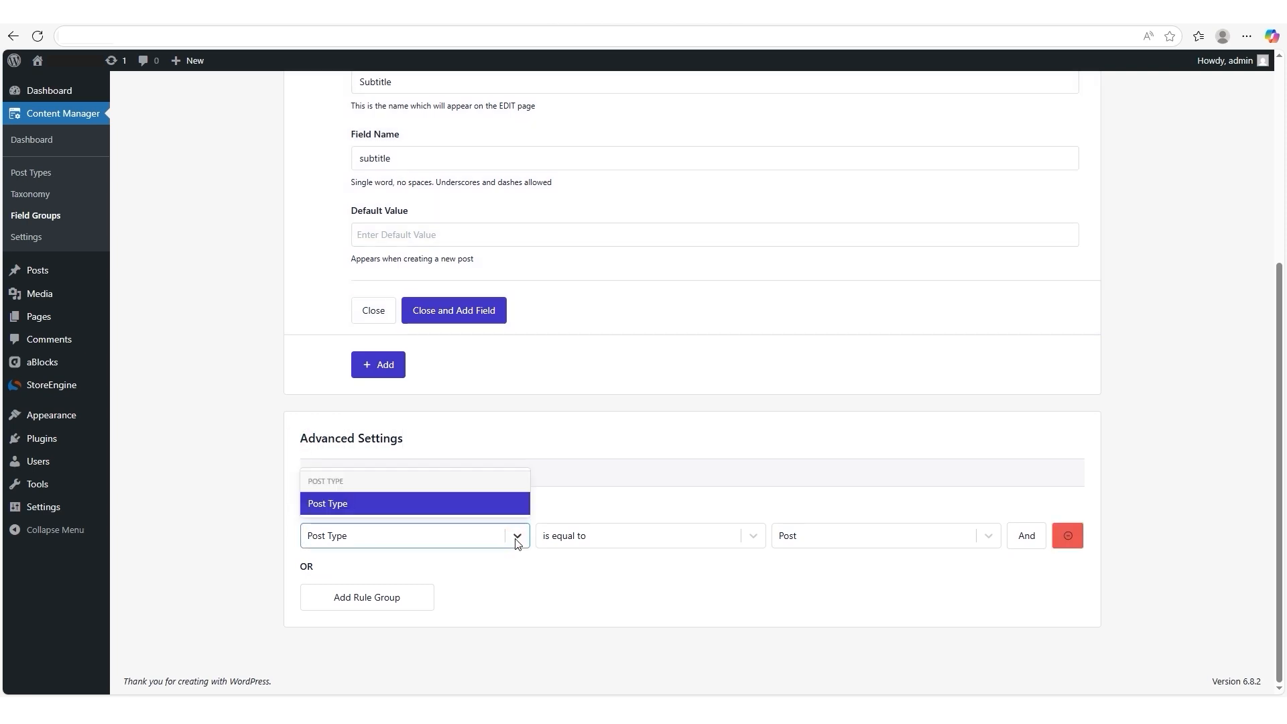
pyautogui.click(551, 541)
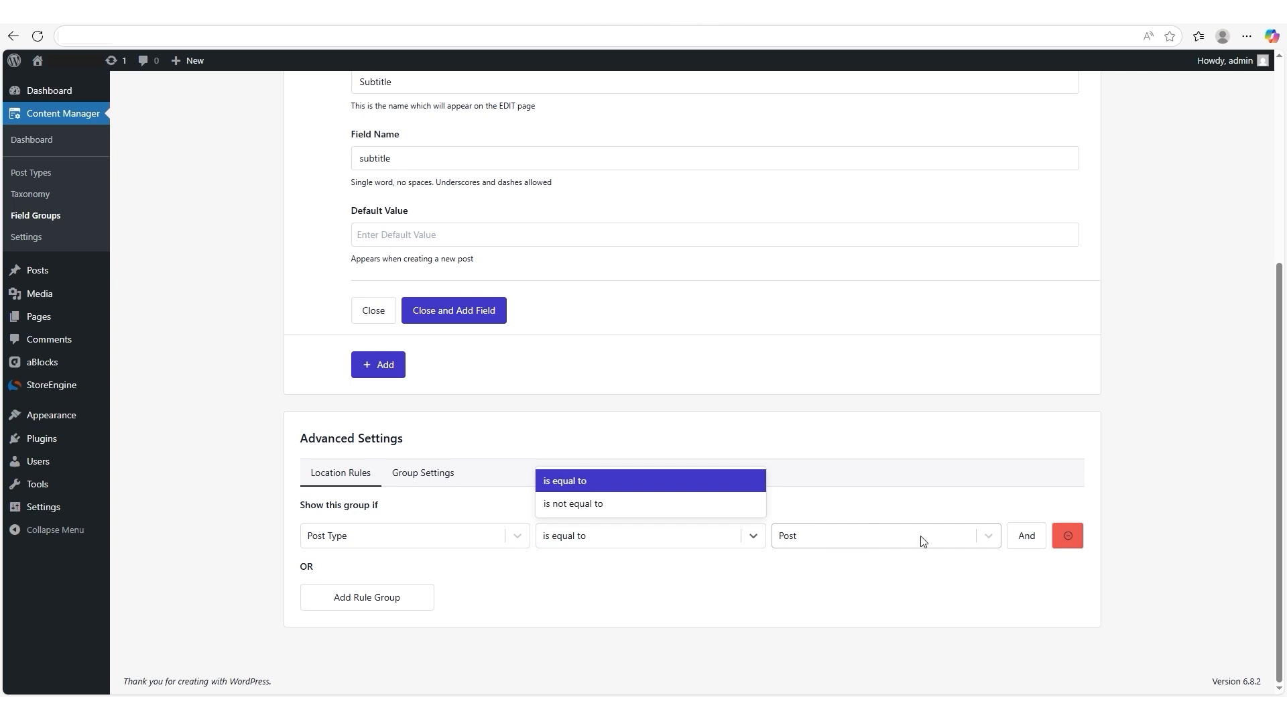
pyautogui.click(996, 541)
pyautogui.click(996, 542)
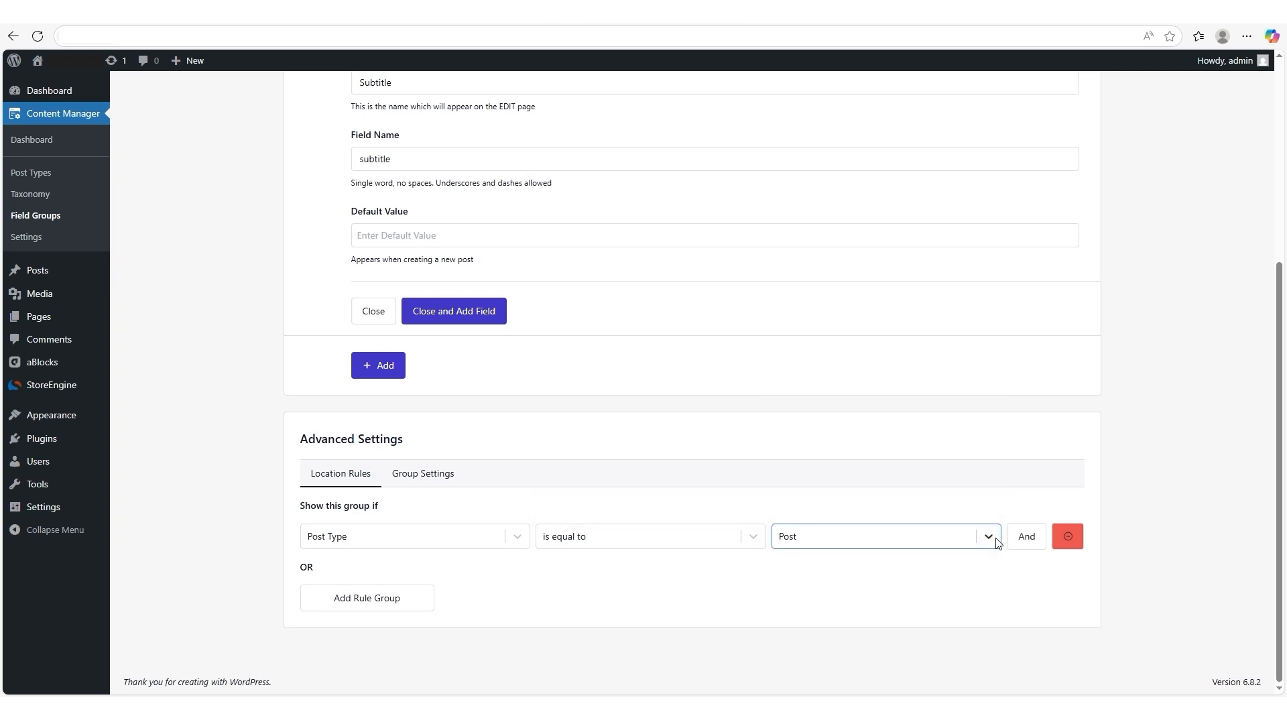
# - Save the "Additional post details" field group and open the list of field groups to check it
pyautogui.scroll(5, 996, 539)
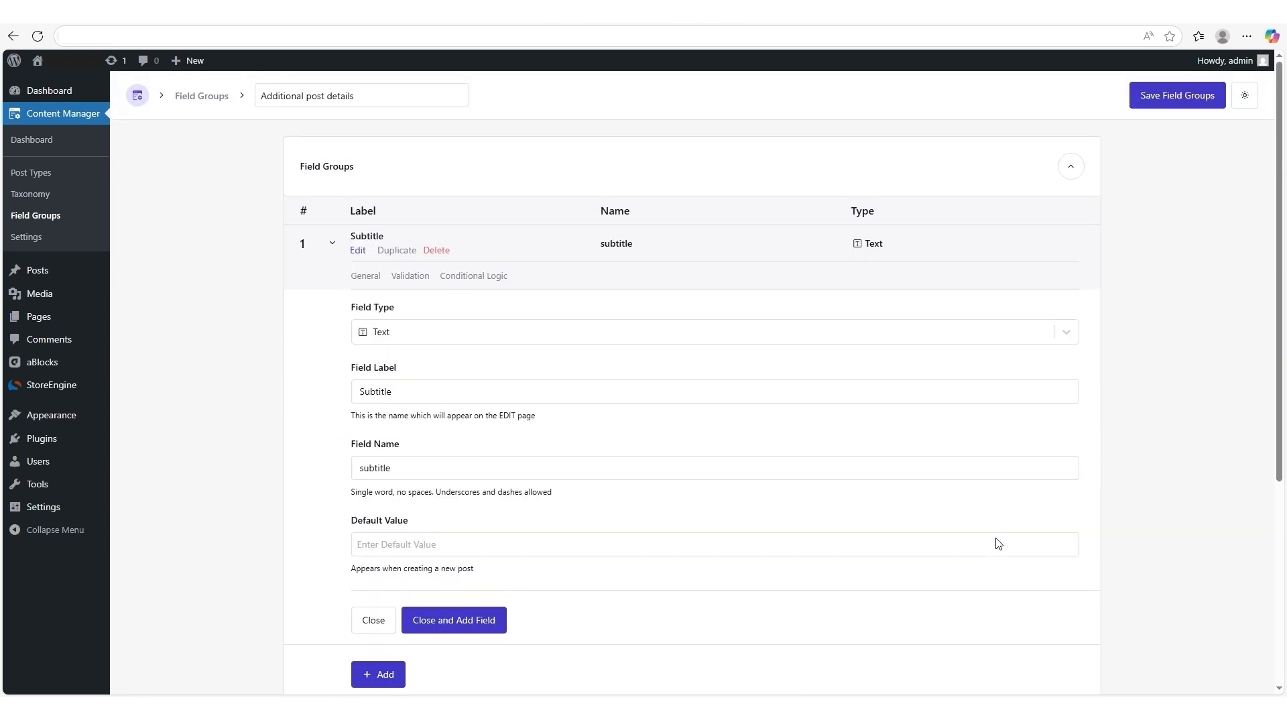
pyautogui.click(1166, 95)
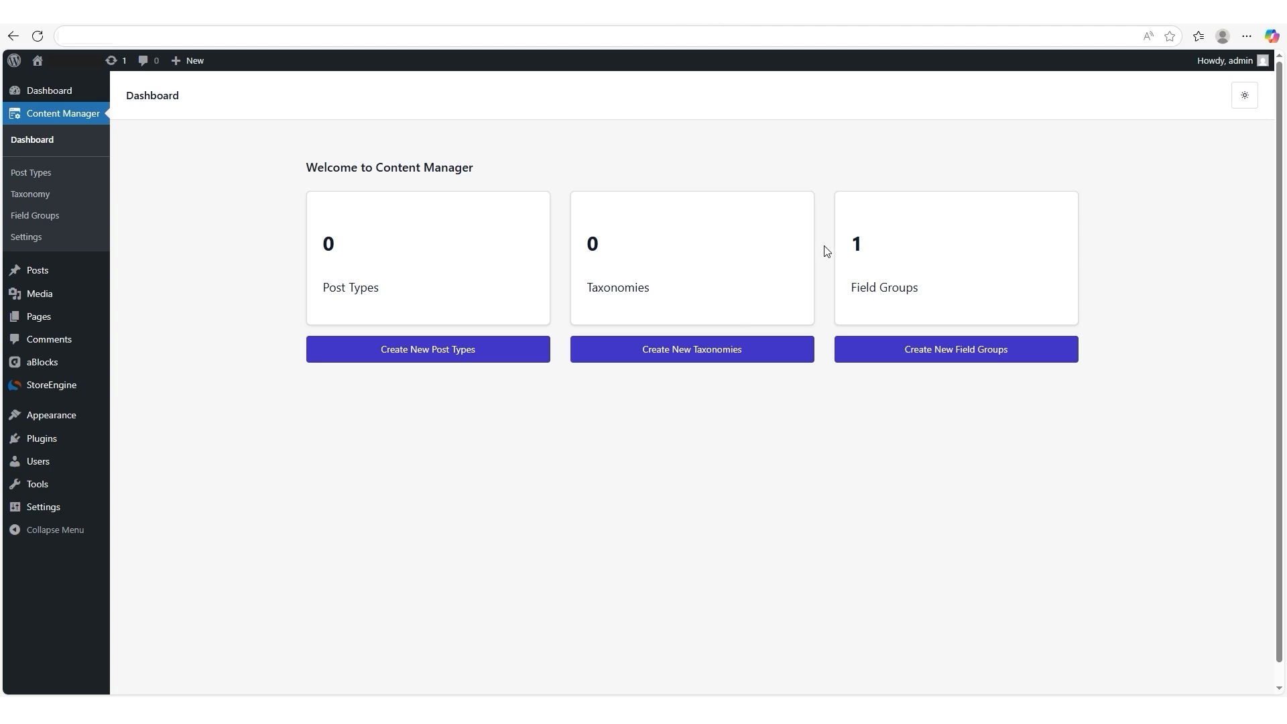
pyautogui.moveTo(833, 235); pyautogui.dragTo(941, 290)
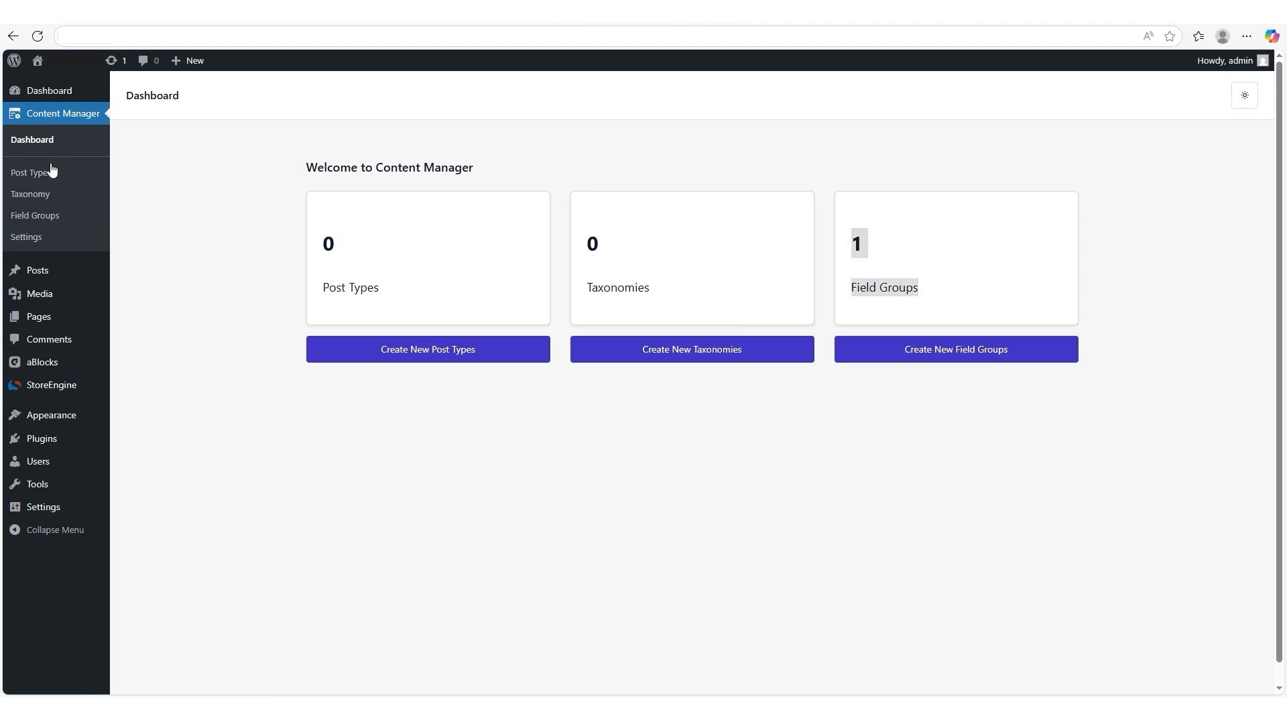
pyautogui.click(30, 222)
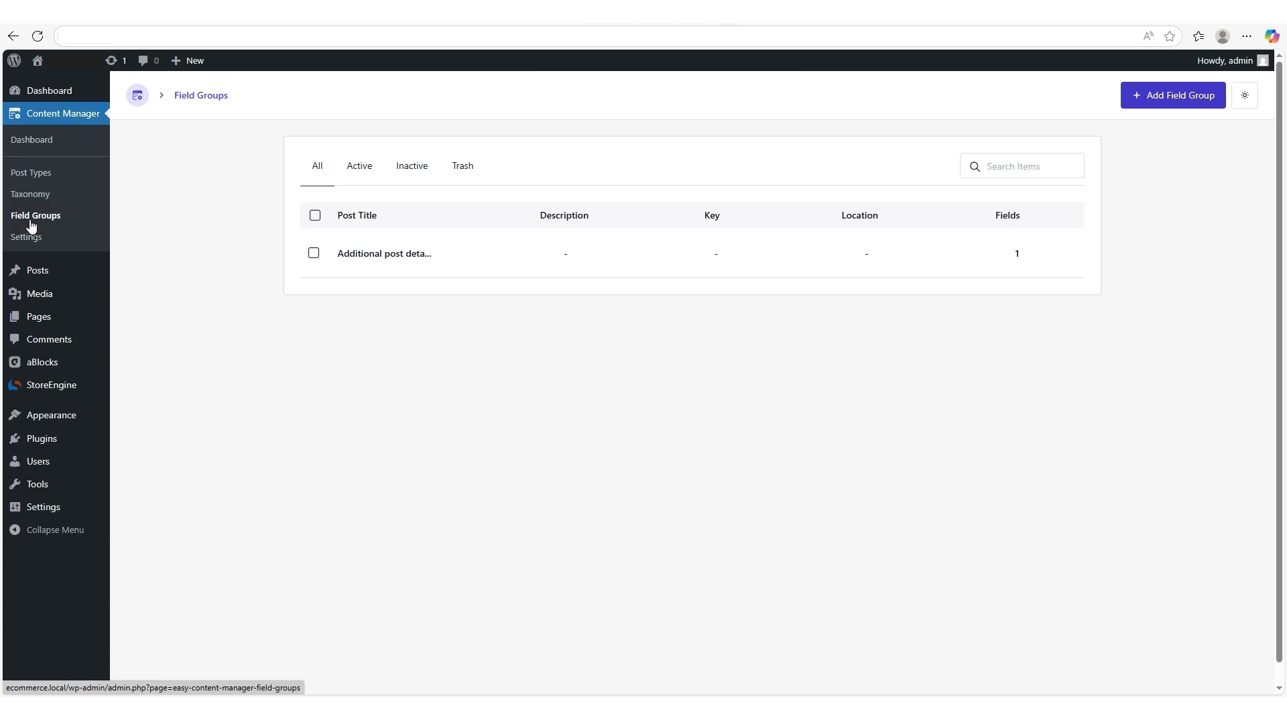
pyautogui.moveTo(336, 262)
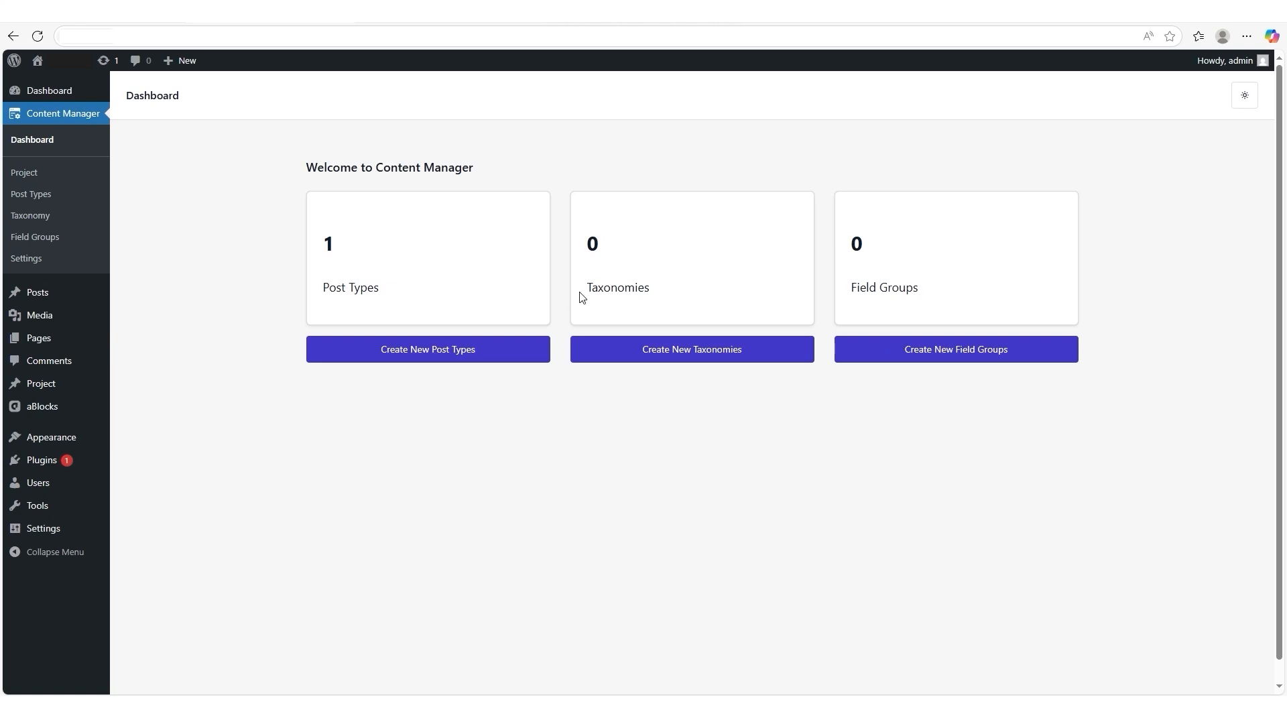
# - Start a new taxonomy with the singular label "Type" and the plural label "type"
pyautogui.moveTo(584, 289); pyautogui.dragTo(670, 295)
pyautogui.click(661, 348)
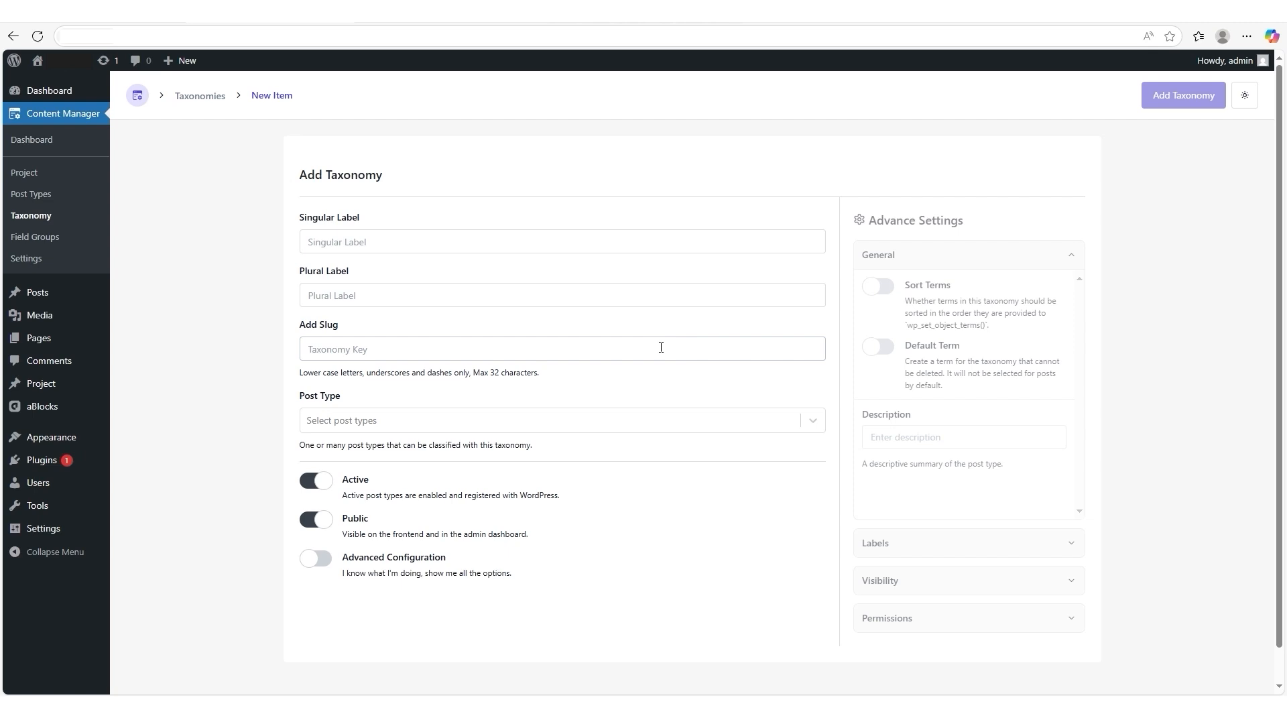
pyautogui.moveTo(296, 172); pyautogui.dragTo(370, 219)
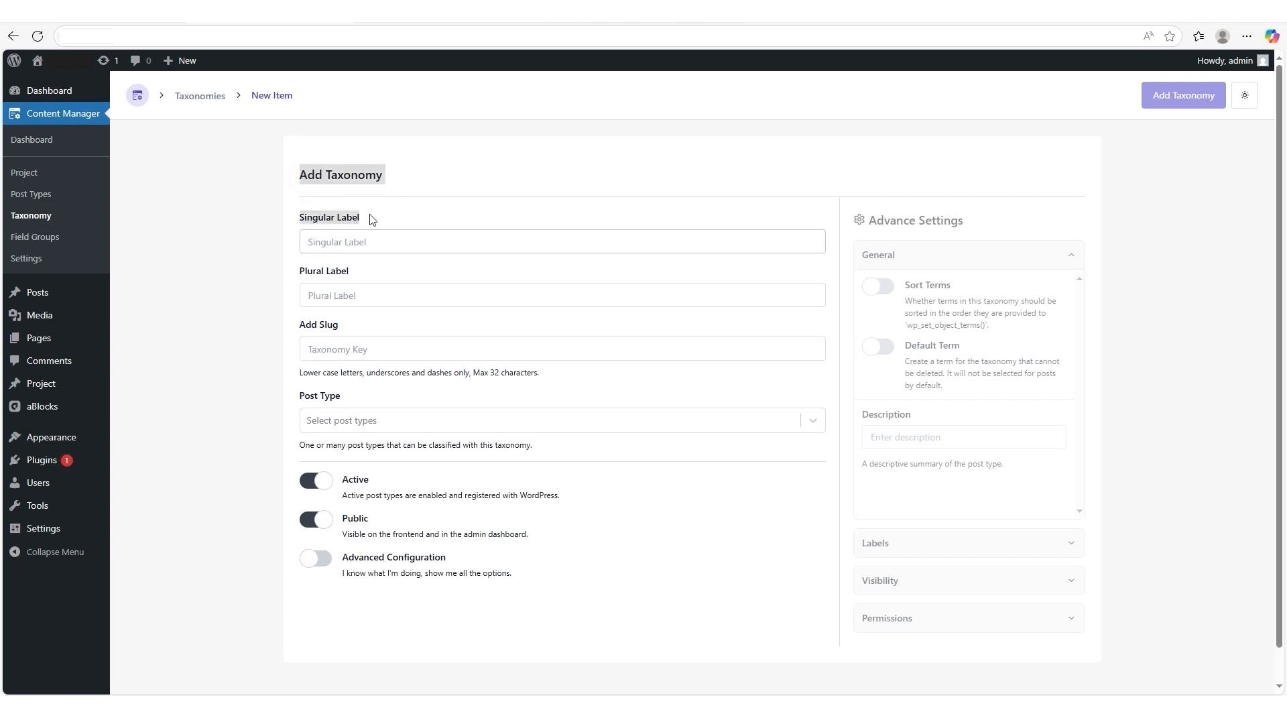
pyautogui.click(349, 242)
pyautogui.write('Type')
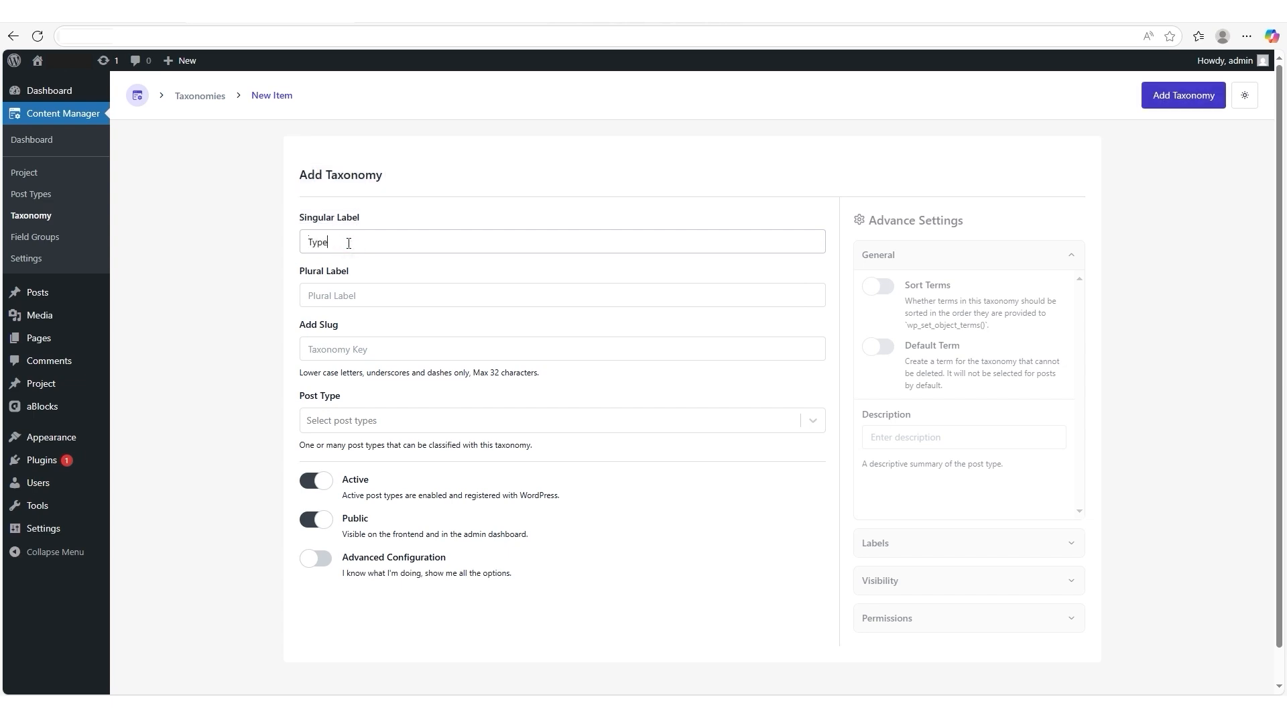
pyautogui.click(343, 295)
pyautogui.write('type')
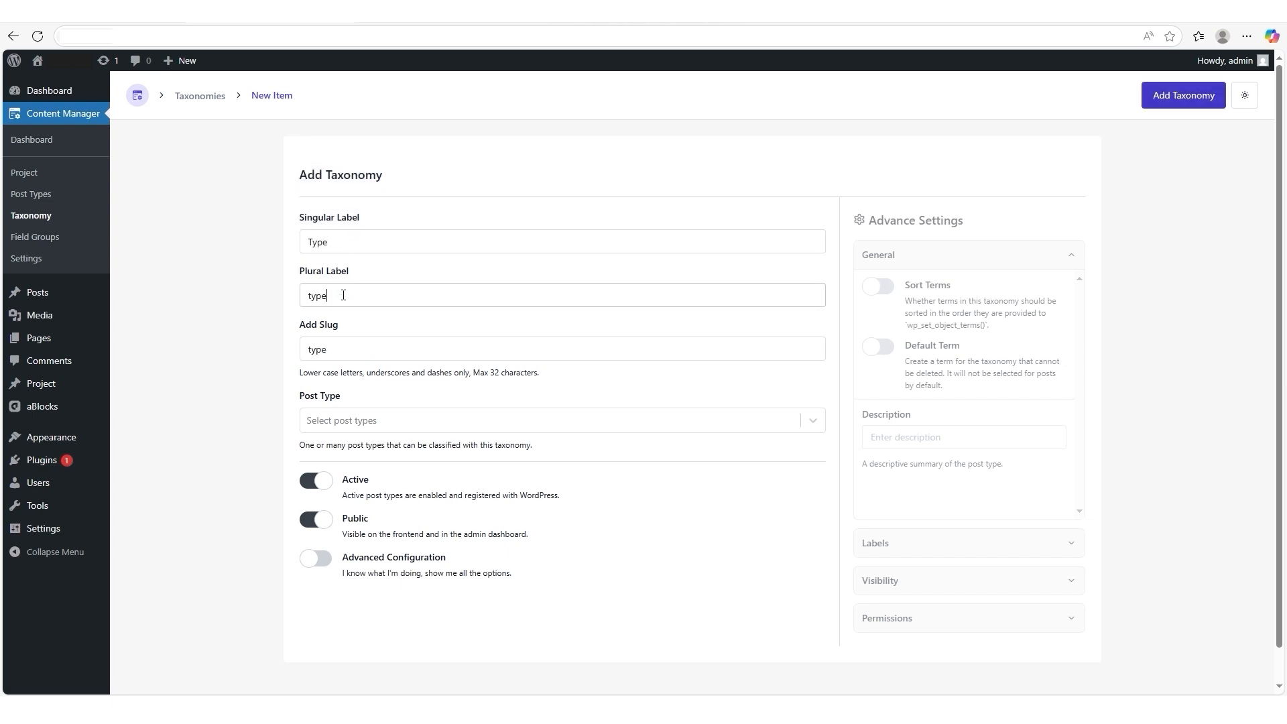
# - Assign the taxonomy with the slug "type" to the Project post type and enable Advanced Configuration
pyautogui.click(344, 351)
pyautogui.click(388, 420)
pyautogui.click(384, 451)
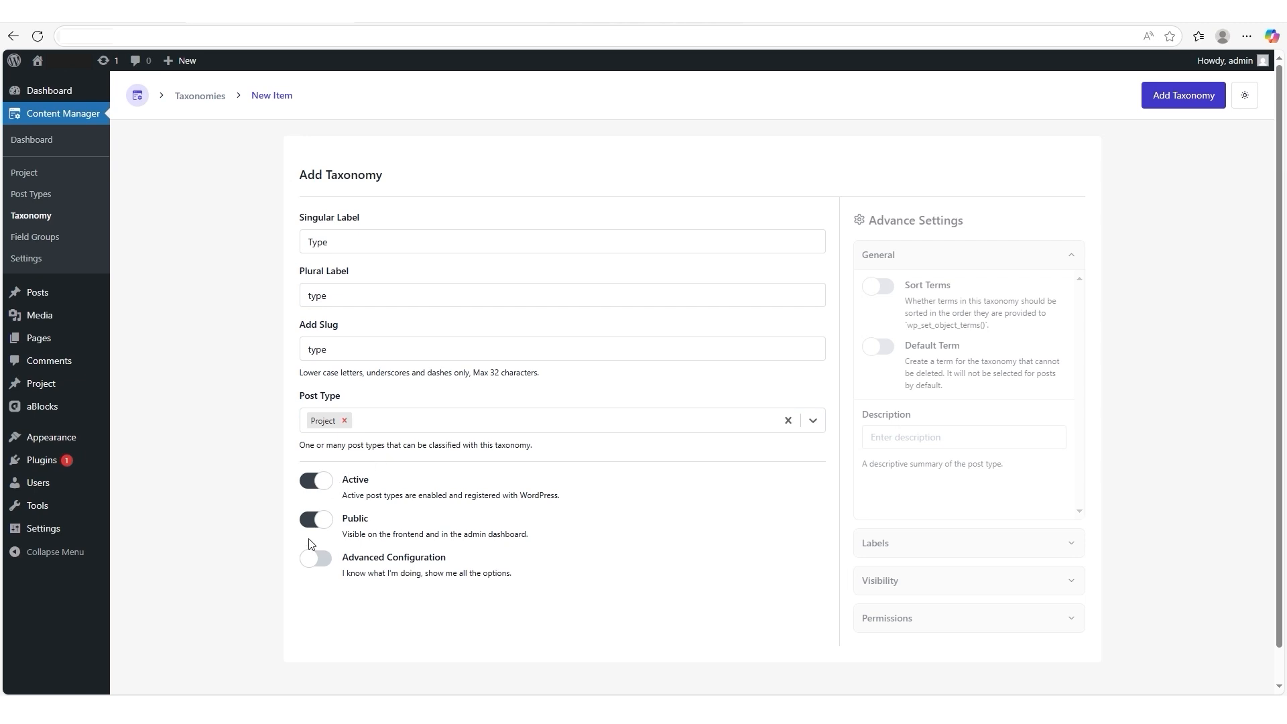
pyautogui.click(313, 561)
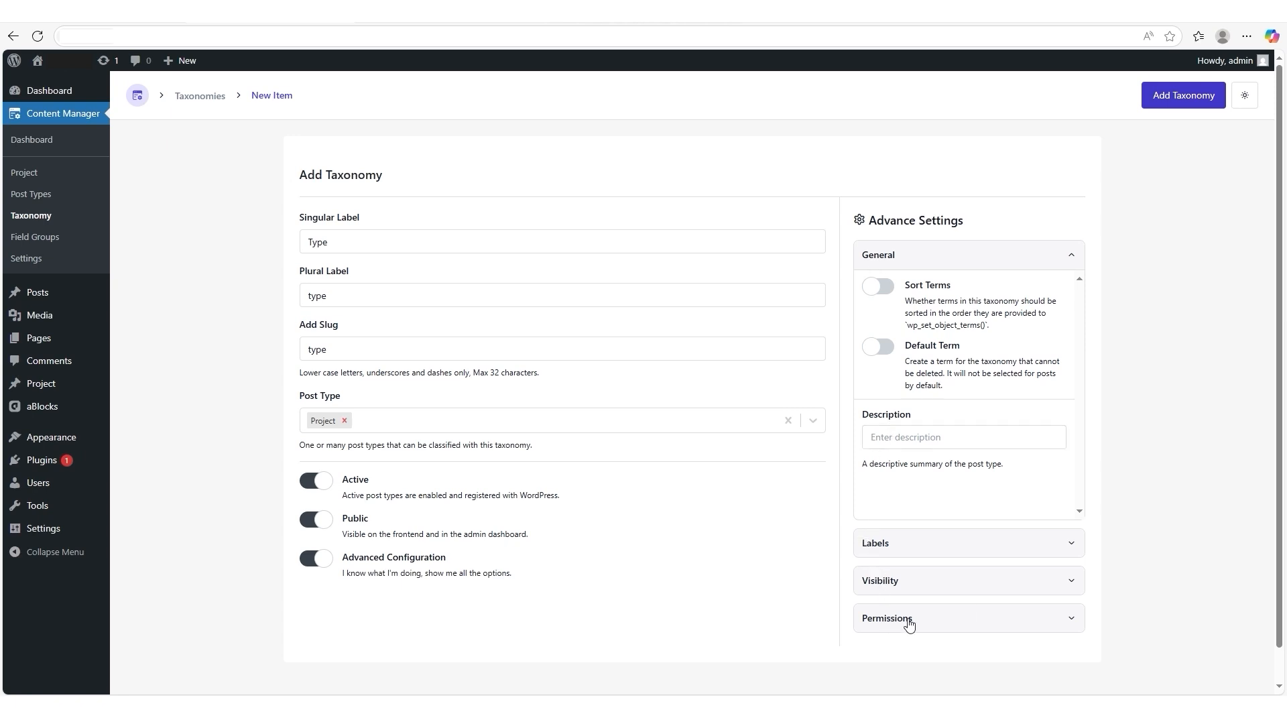
# - Look through the taxonomy's advanced settings for Labels, Visibility and Permissions
pyautogui.click(1066, 543)
pyautogui.scroll(-4, 1006, 470)
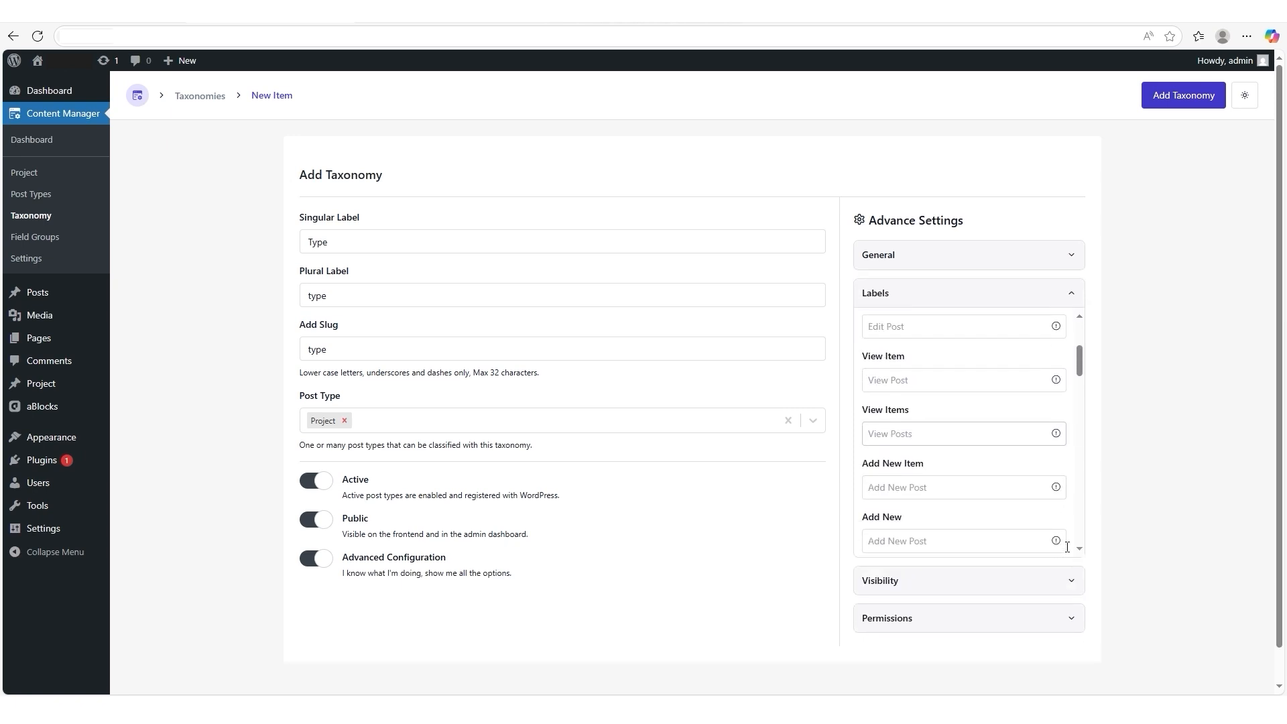
pyautogui.click(1075, 580)
pyautogui.scroll(-4, 1069, 584)
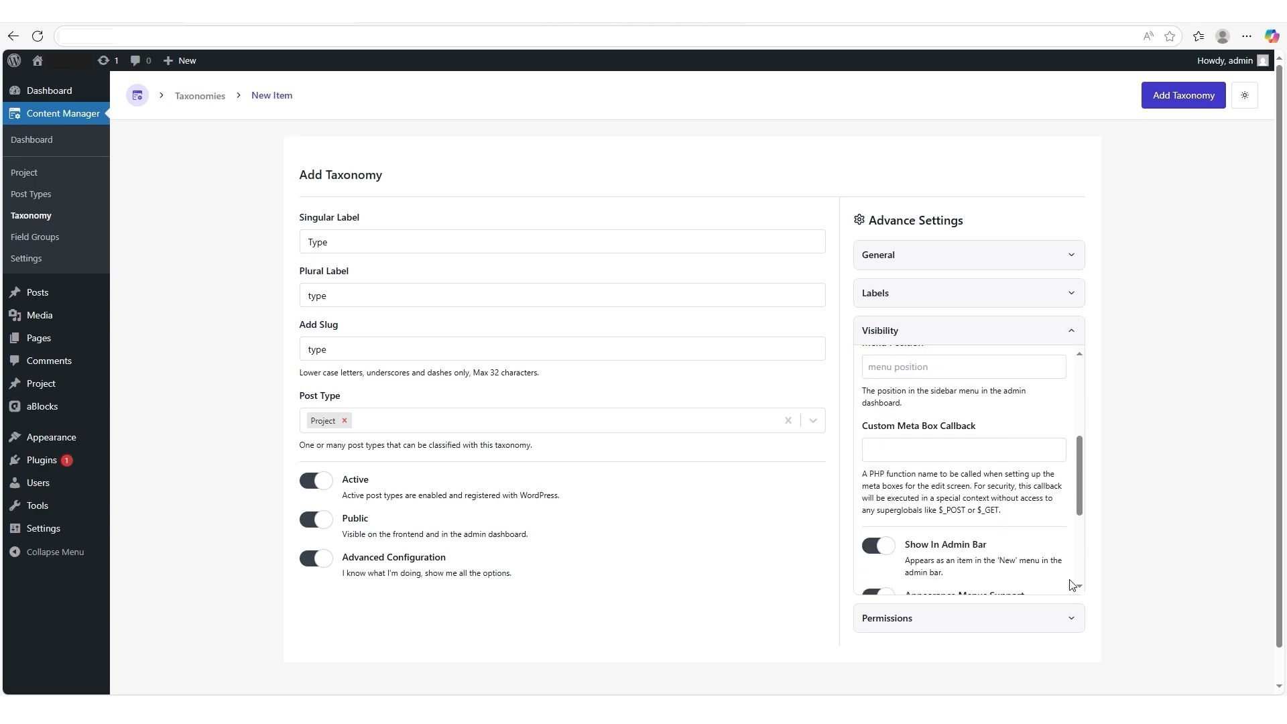
pyautogui.click(1068, 618)
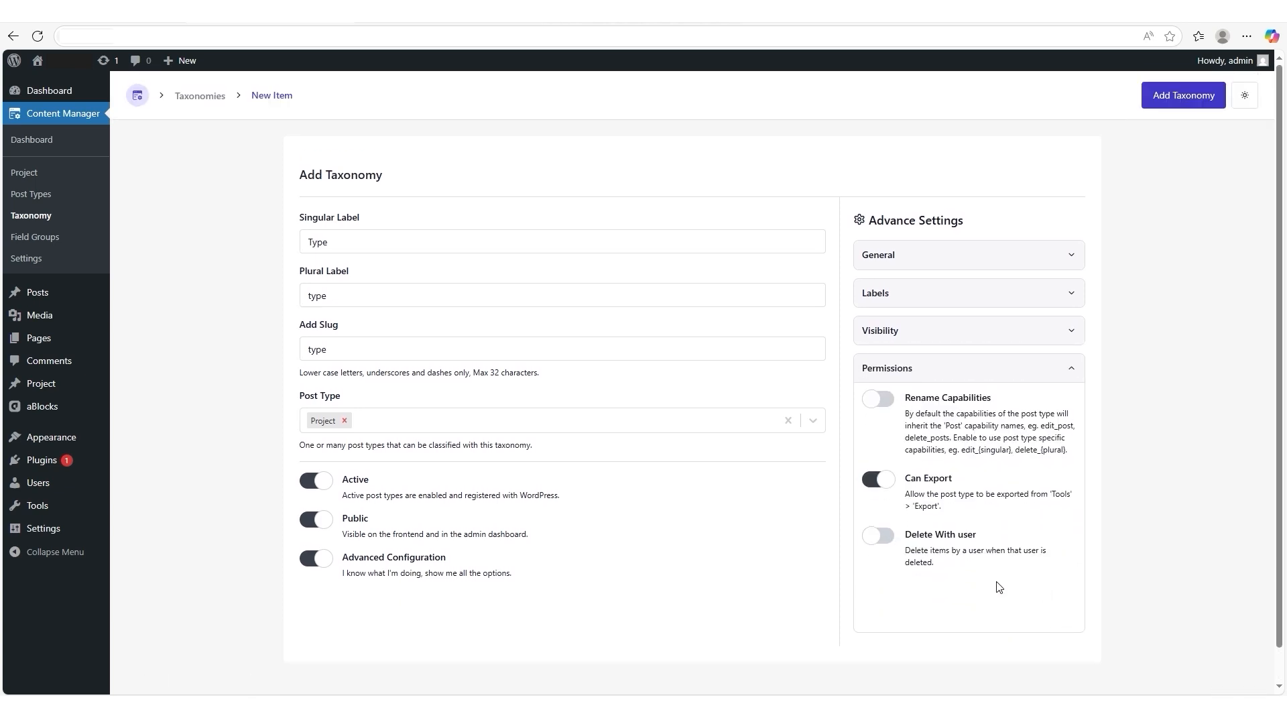
# - Add the Type taxonomy and open the taxonomy list to check its title and post type
pyautogui.click(1174, 99)
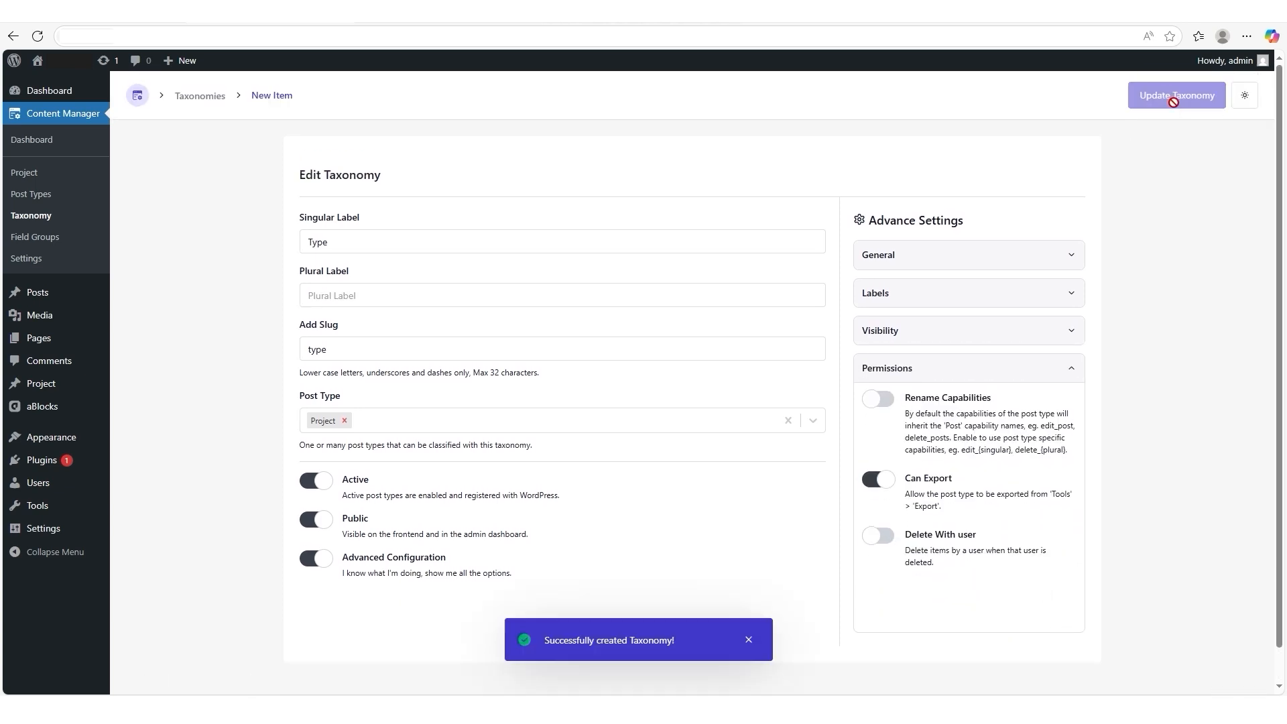
pyautogui.moveTo(589, 285); pyautogui.dragTo(684, 298)
pyautogui.moveTo(589, 249); pyautogui.dragTo(618, 250)
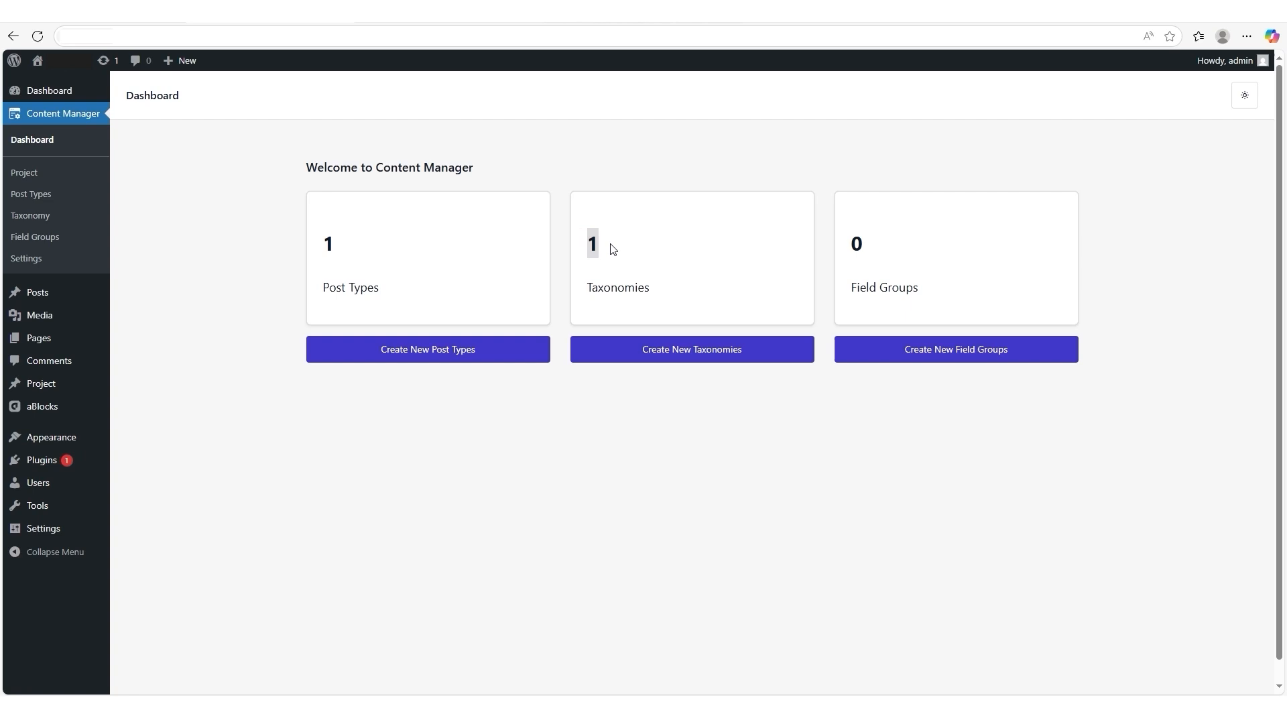
pyautogui.click(40, 215)
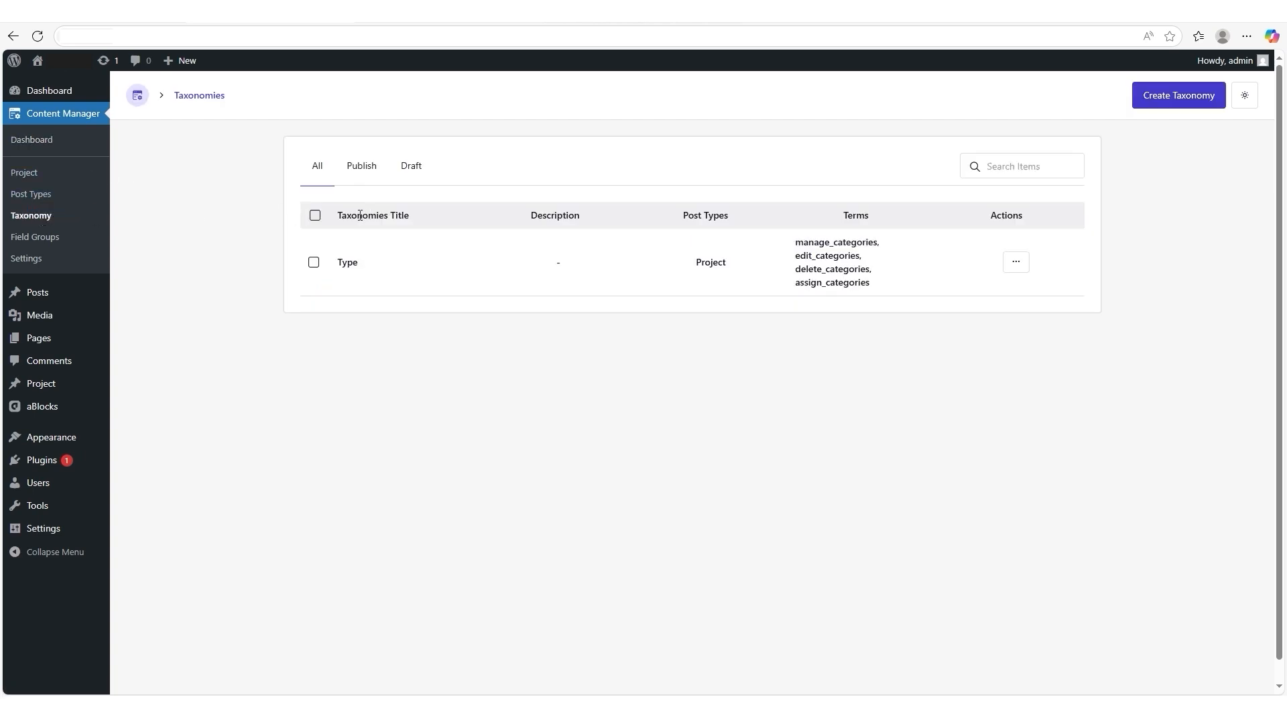
pyautogui.moveTo(330, 261); pyautogui.dragTo(375, 265)
pyautogui.moveTo(667, 258); pyautogui.dragTo(771, 278)
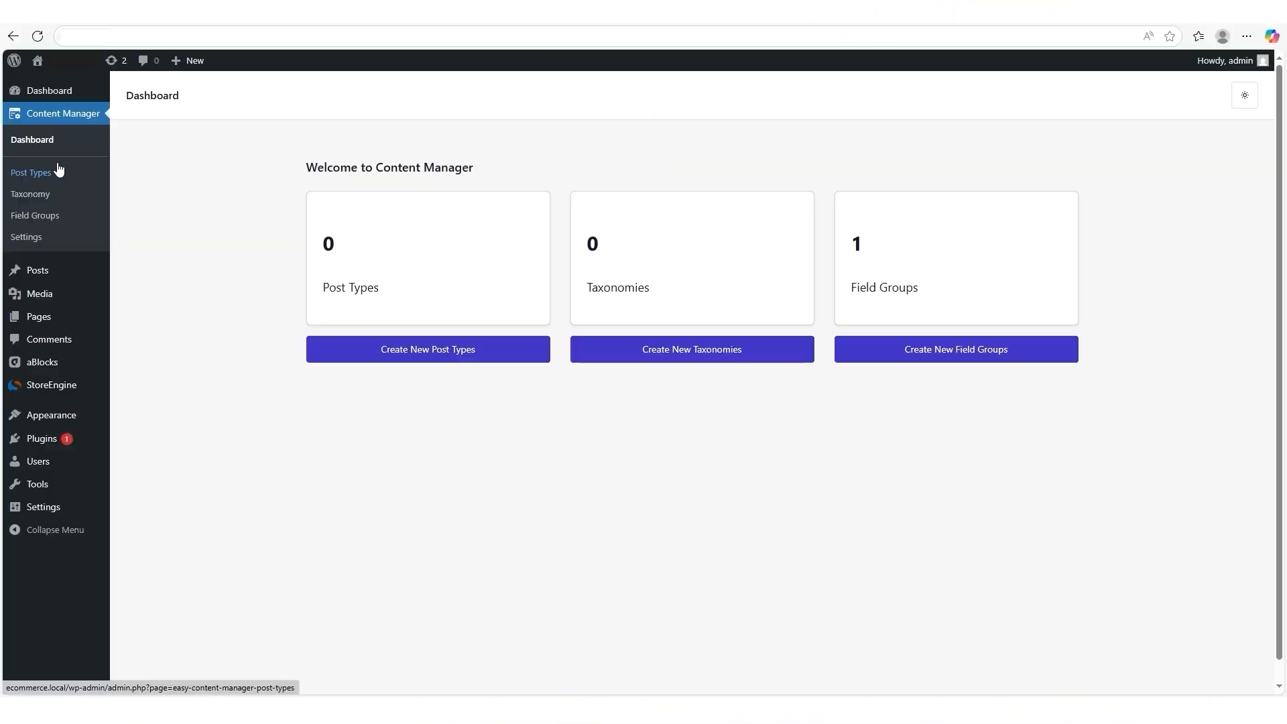
# - Inherit the existing Post and Page post types into the Content Manager through its settings
pyautogui.click(31, 239)
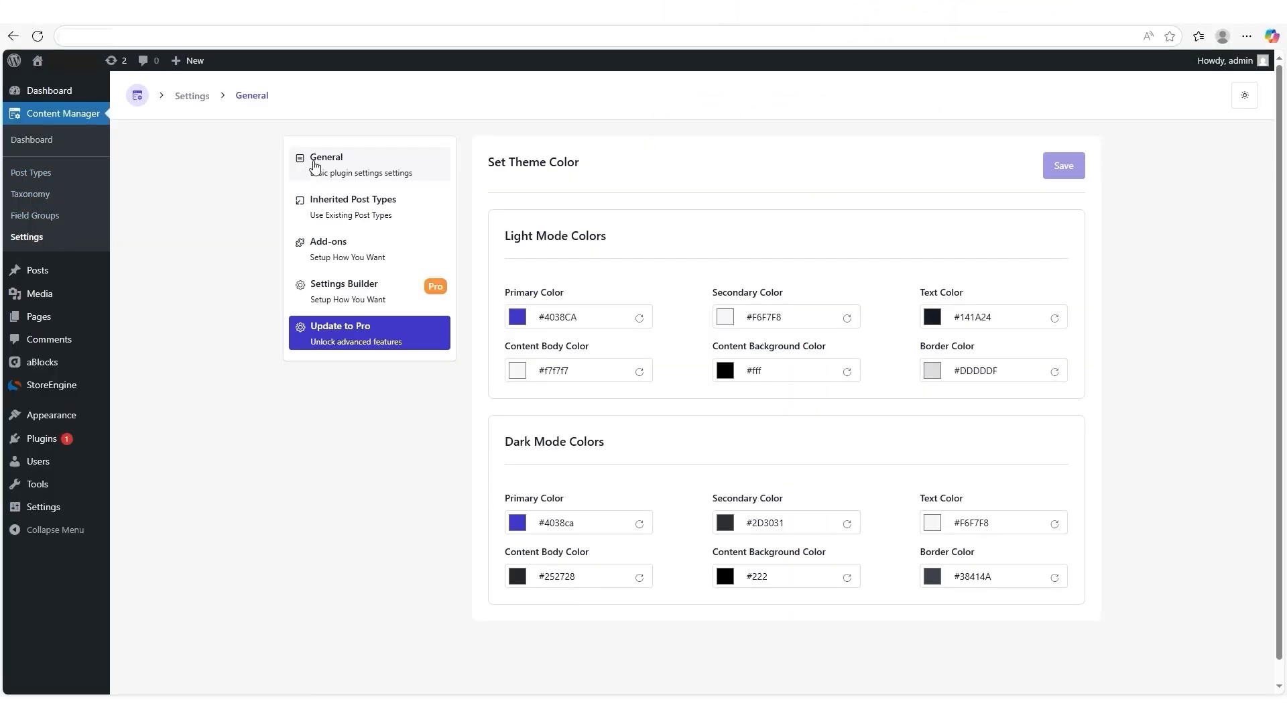
pyautogui.click(329, 209)
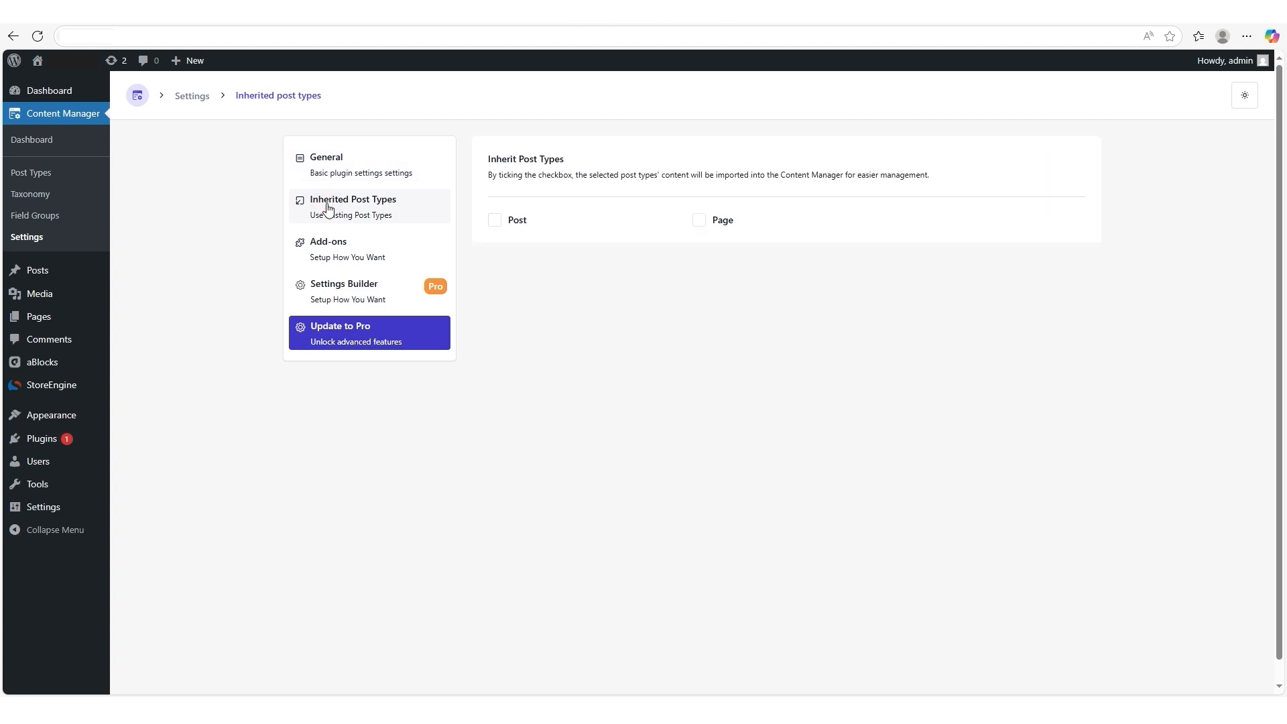
pyautogui.moveTo(487, 155); pyautogui.dragTo(945, 182)
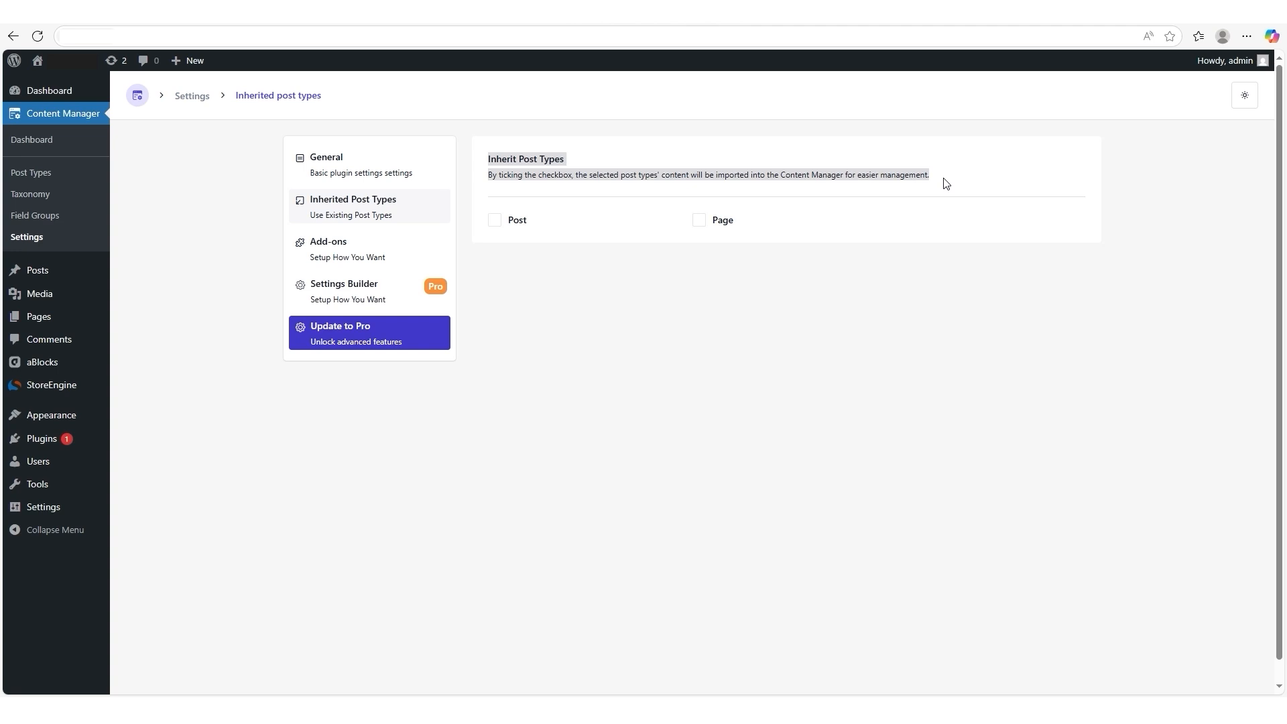
pyautogui.click(495, 221)
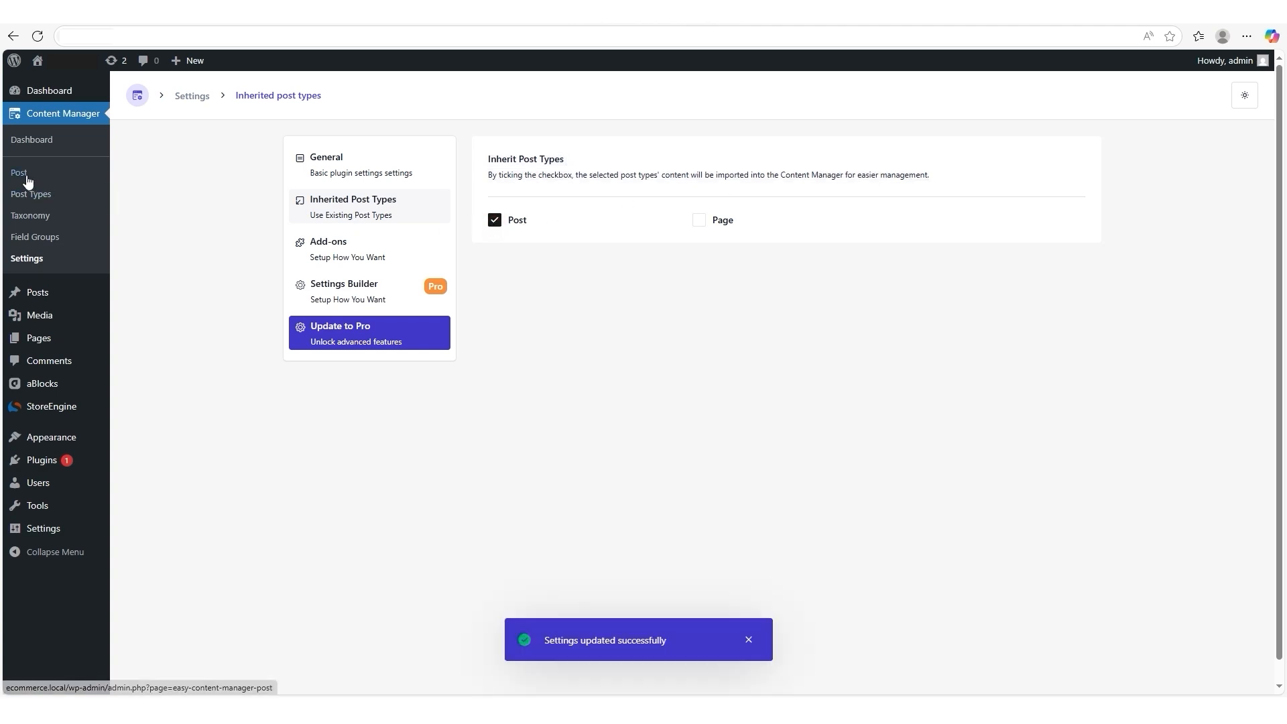
pyautogui.click(699, 221)
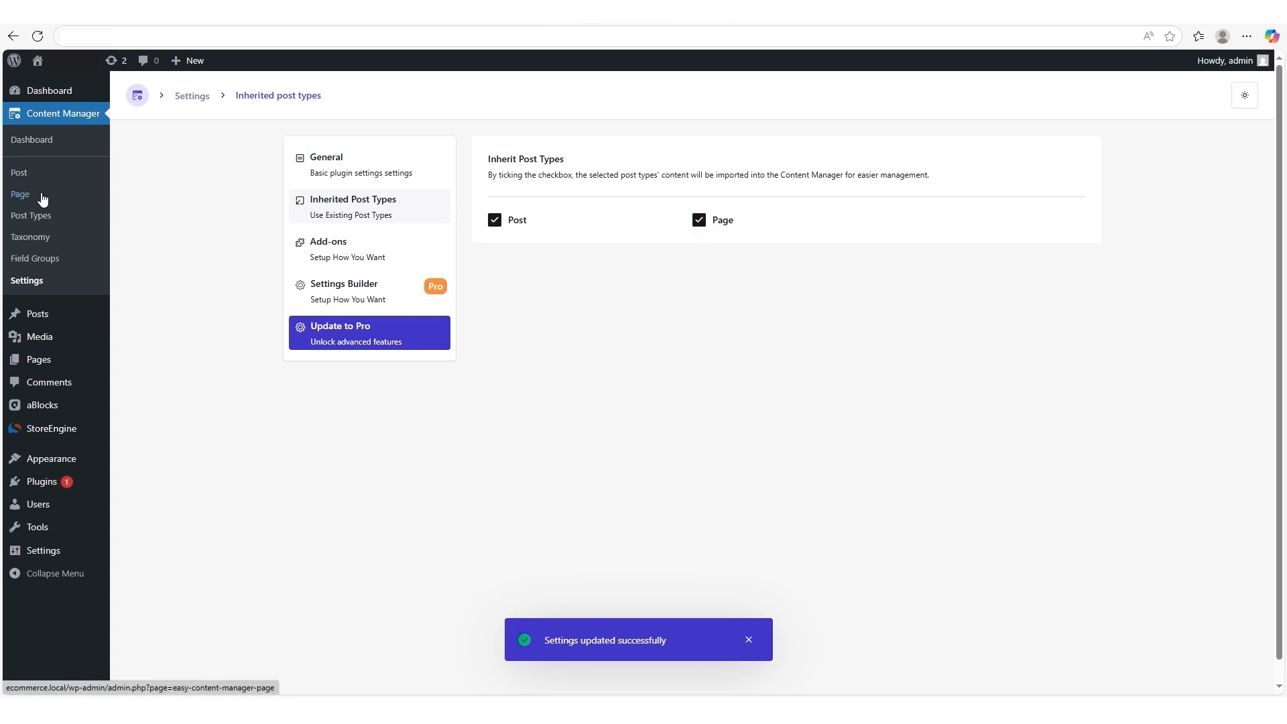
# - Look through the inherited Page list in Content Manager and open the inherited Post list
pyautogui.click(21, 195)
pyautogui.scroll(-3, 584, 312)
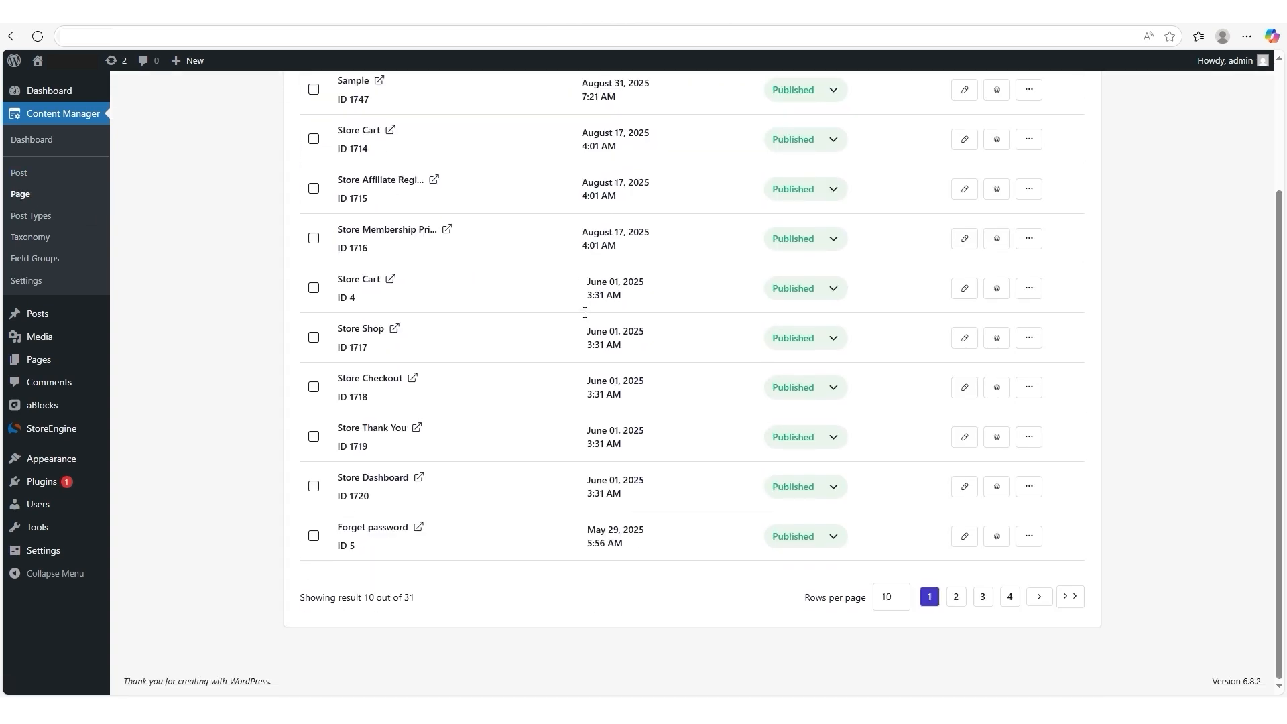
pyautogui.scroll(3, 585, 315)
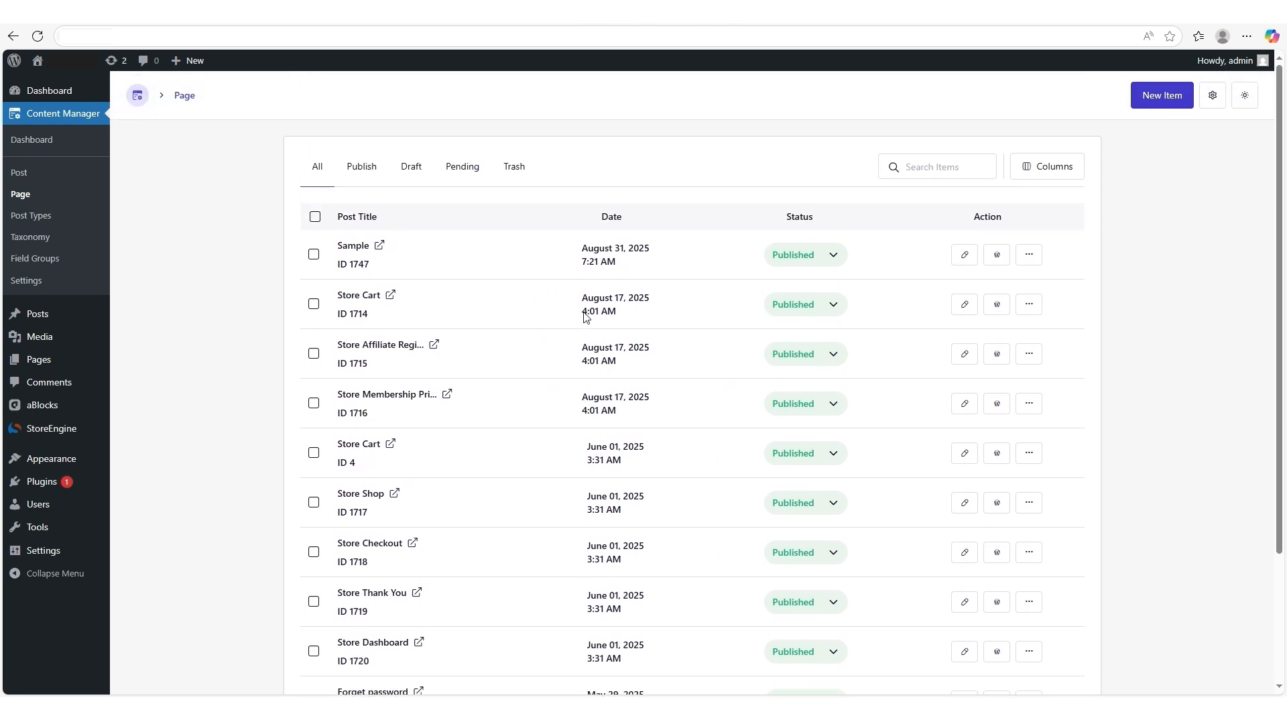
pyautogui.click(23, 179)
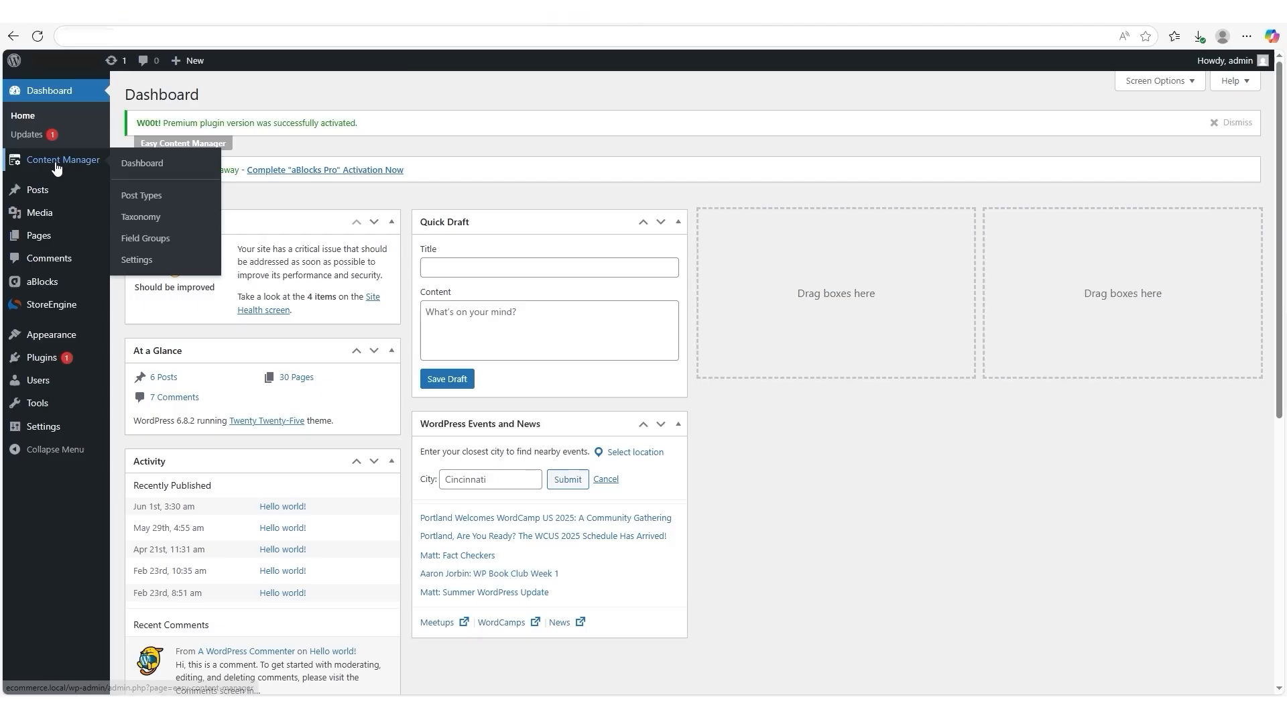
# - Start a new settings page in the Content Manager's Settings Builder with the label "Academy LMS Settings"
pyautogui.click(142, 262)
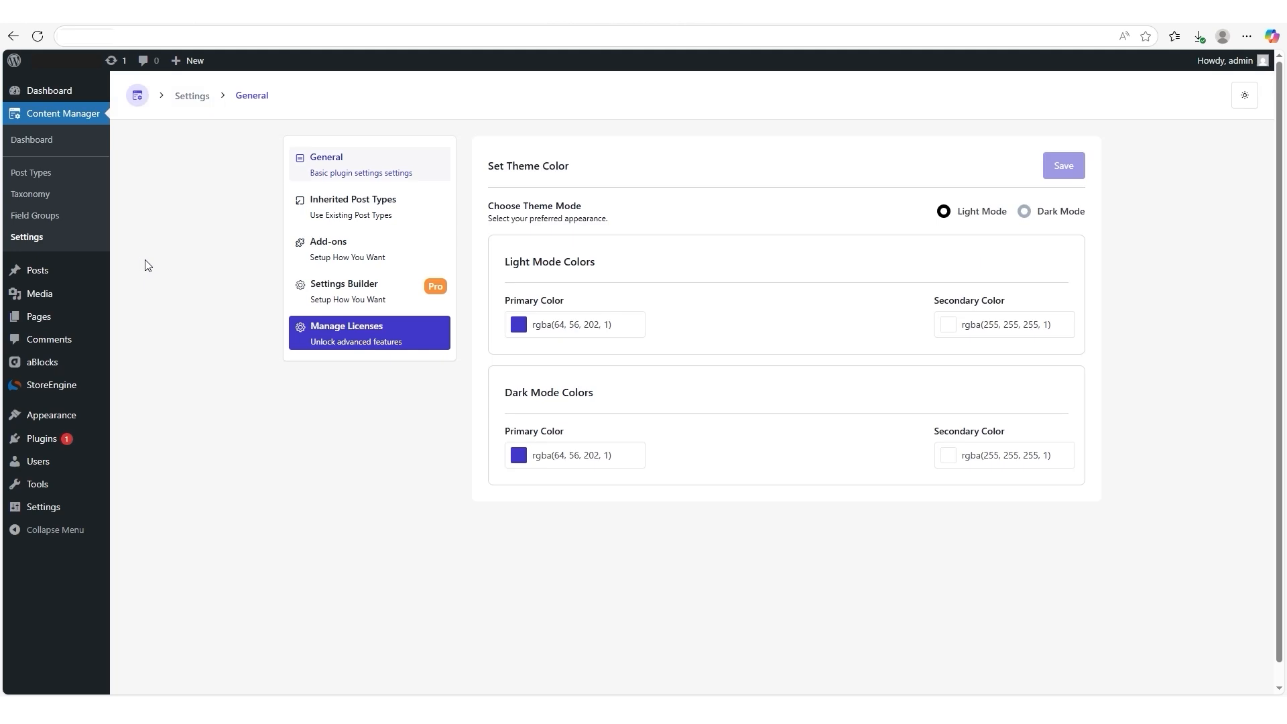
pyautogui.click(343, 302)
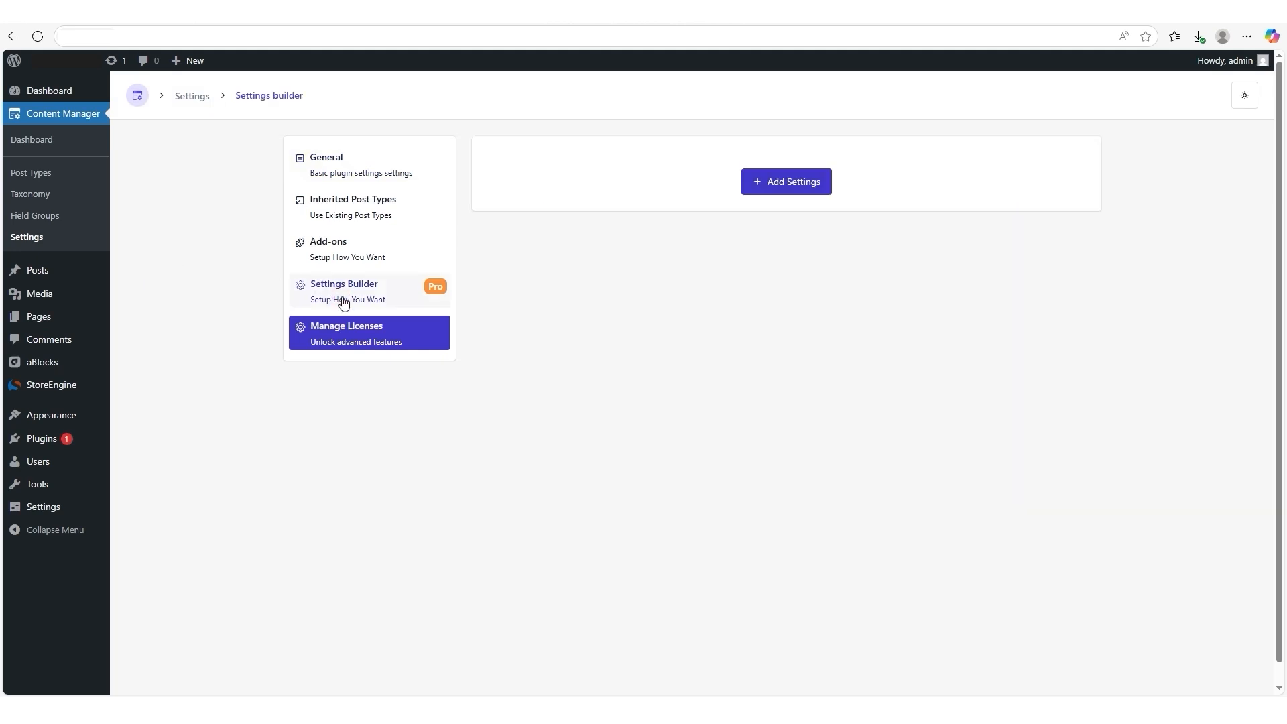
pyautogui.click(768, 183)
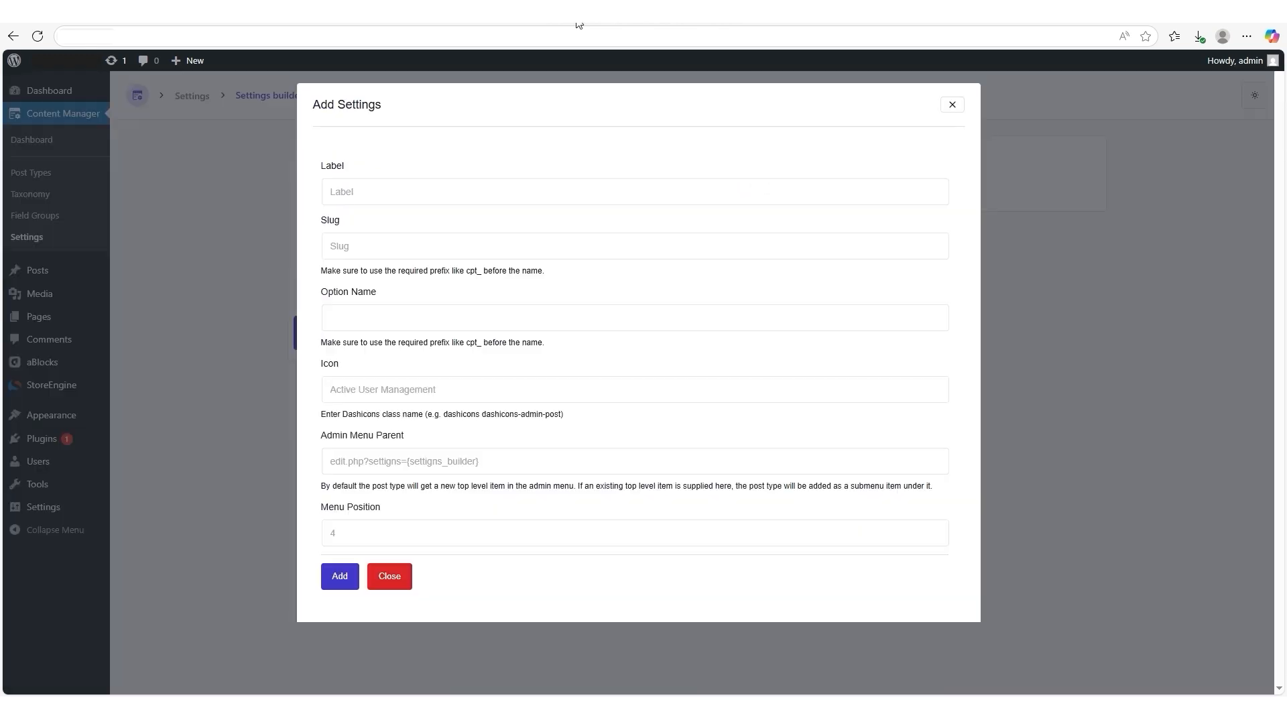
pyautogui.click(351, 185)
pyautogui.write('Aca')
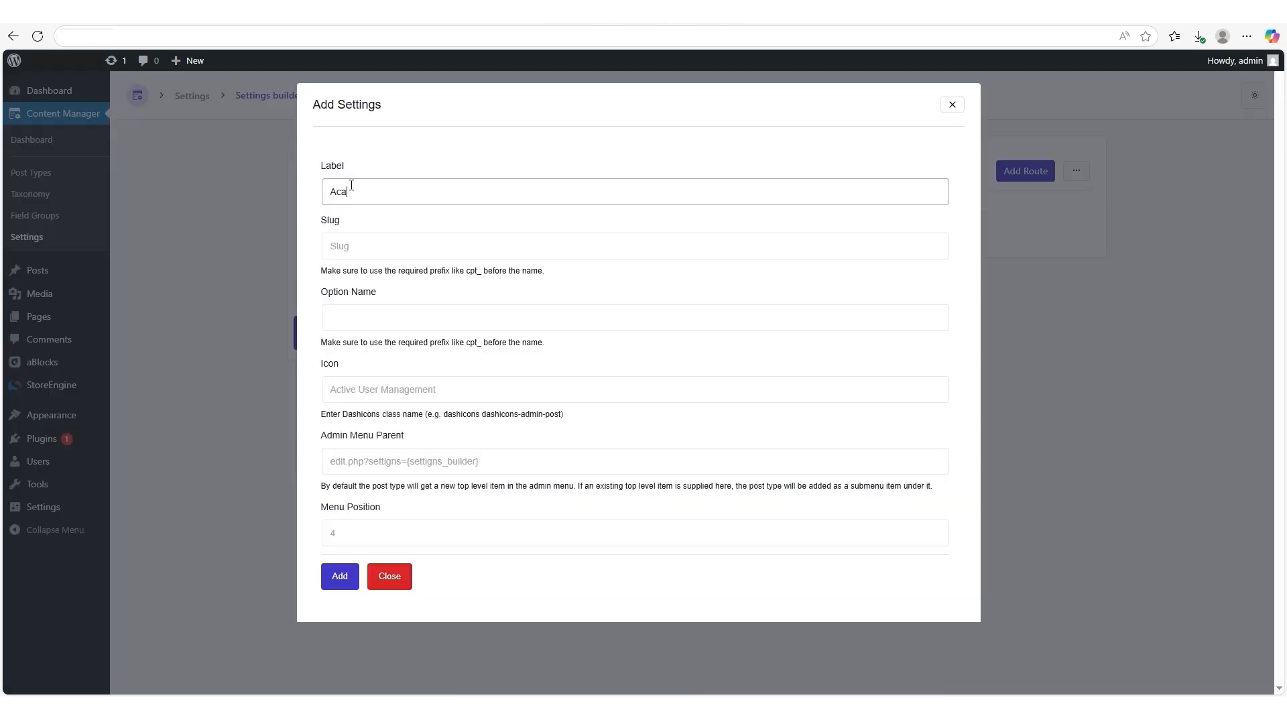
pyautogui.write('demy LMS Settings')
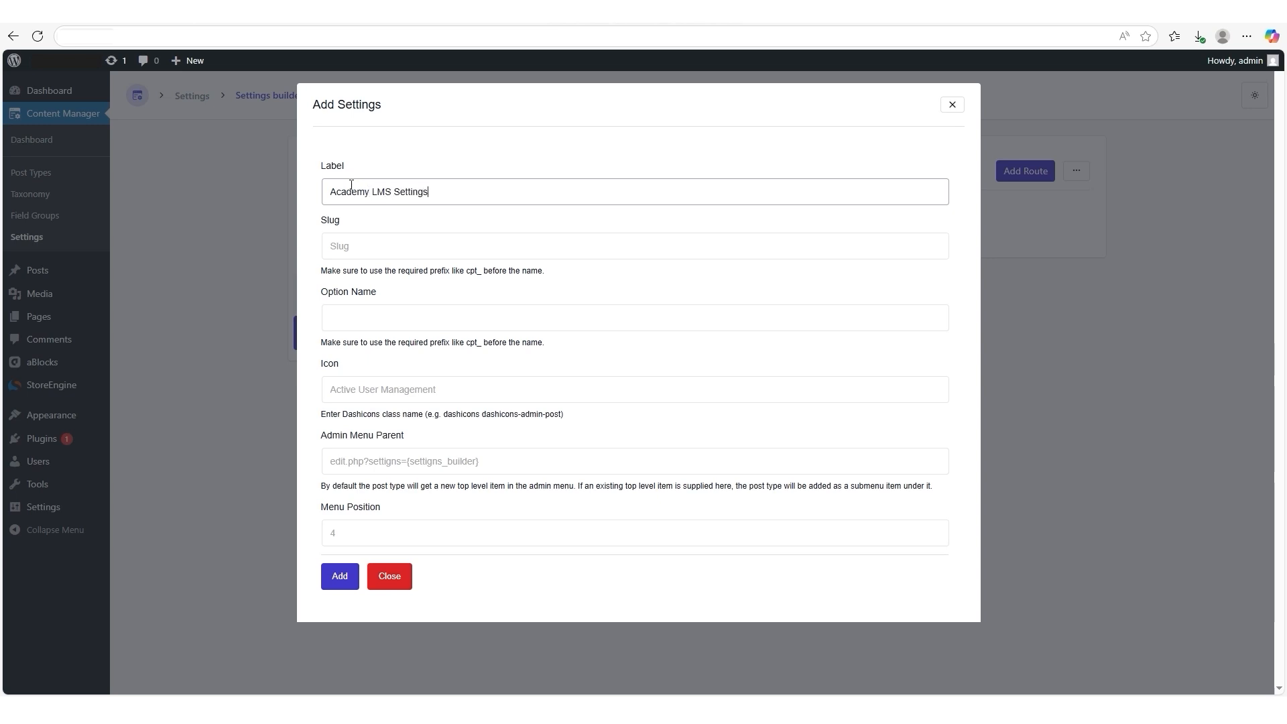
# - Give the settings page the slug "academy-lms-settings", option name "ecm_academy-lms-settings" and icon "dashicons dashicons-wordpress"
pyautogui.moveTo(318, 217); pyautogui.dragTo(351, 228)
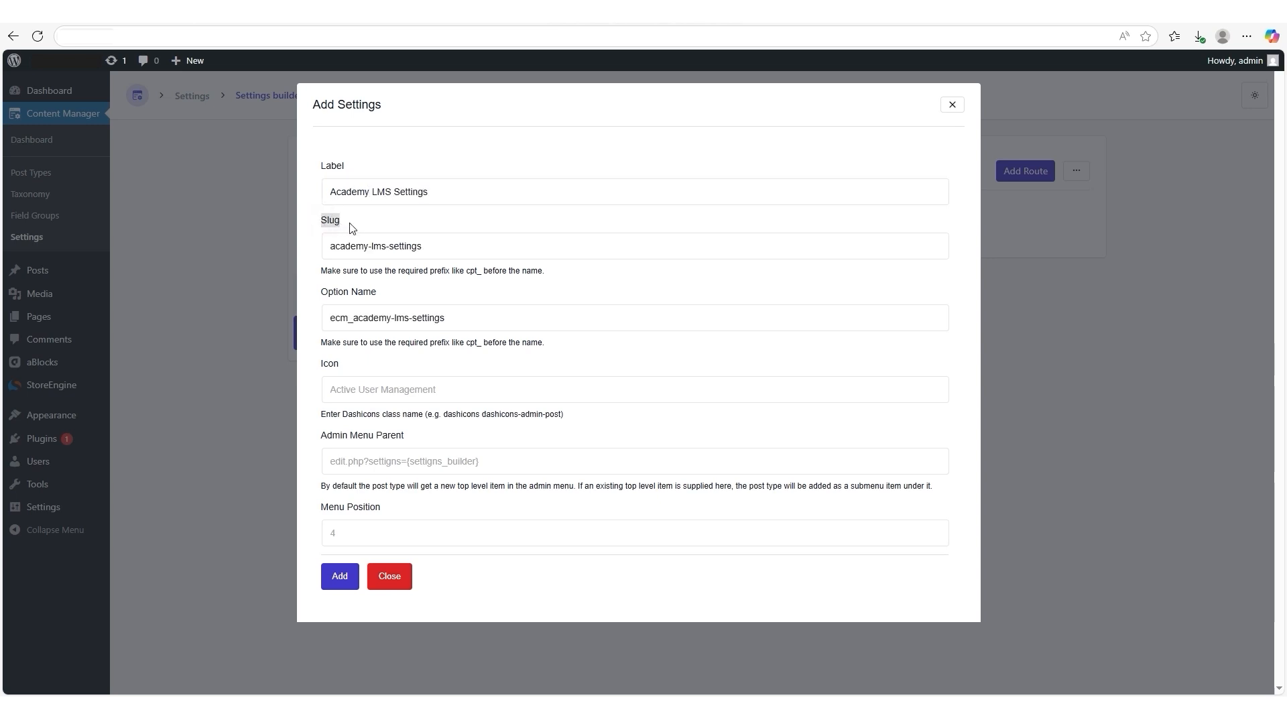
pyautogui.moveTo(379, 297); pyautogui.dragTo(318, 295)
pyautogui.moveTo(320, 370); pyautogui.dragTo(362, 375)
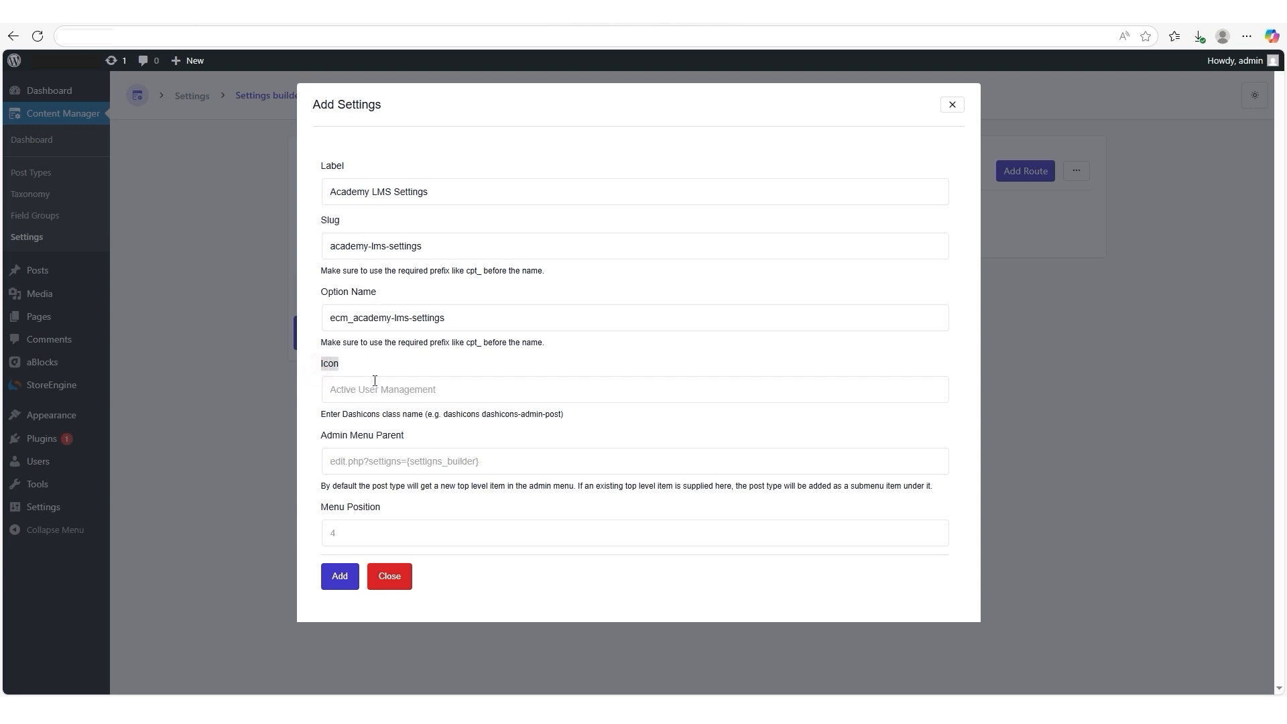
pyautogui.click(348, 392)
pyautogui.write('dashicons dashic')
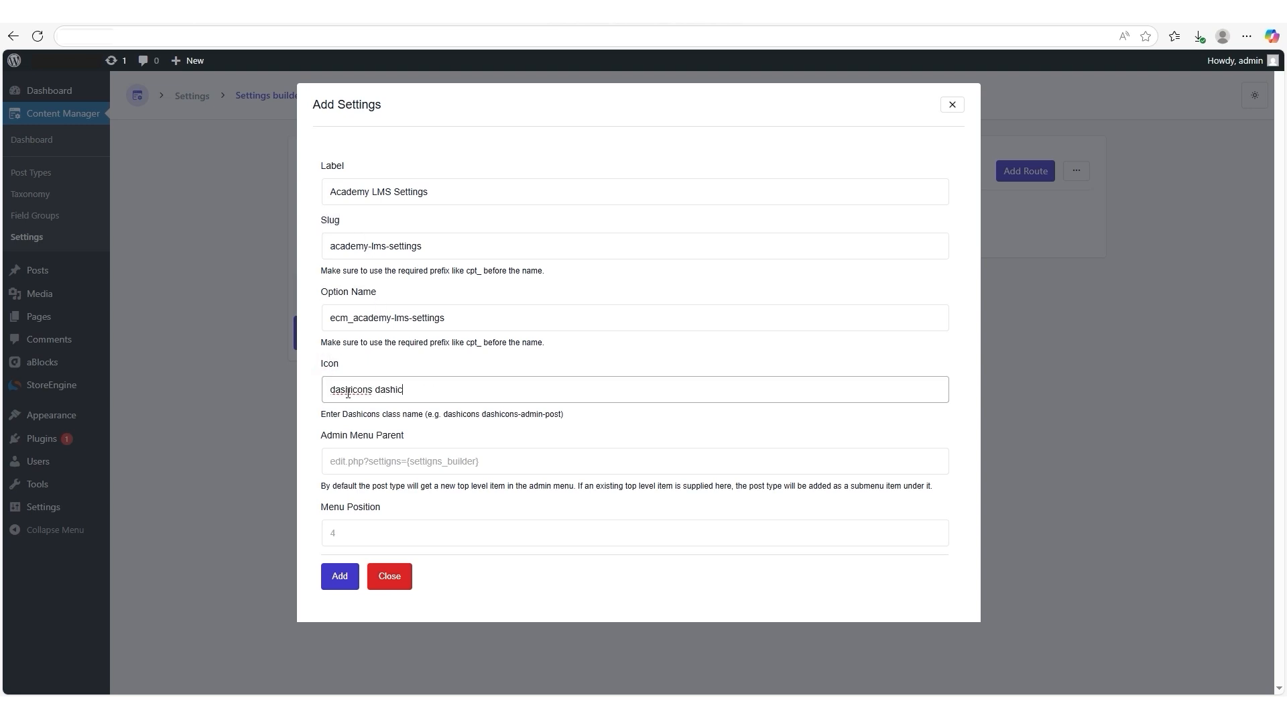
pyautogui.write('ons-wordpress')
# - Leave Admin Menu Parent empty, set the menu position to 3 and add the settings page
pyautogui.moveTo(322, 437); pyautogui.dragTo(420, 445)
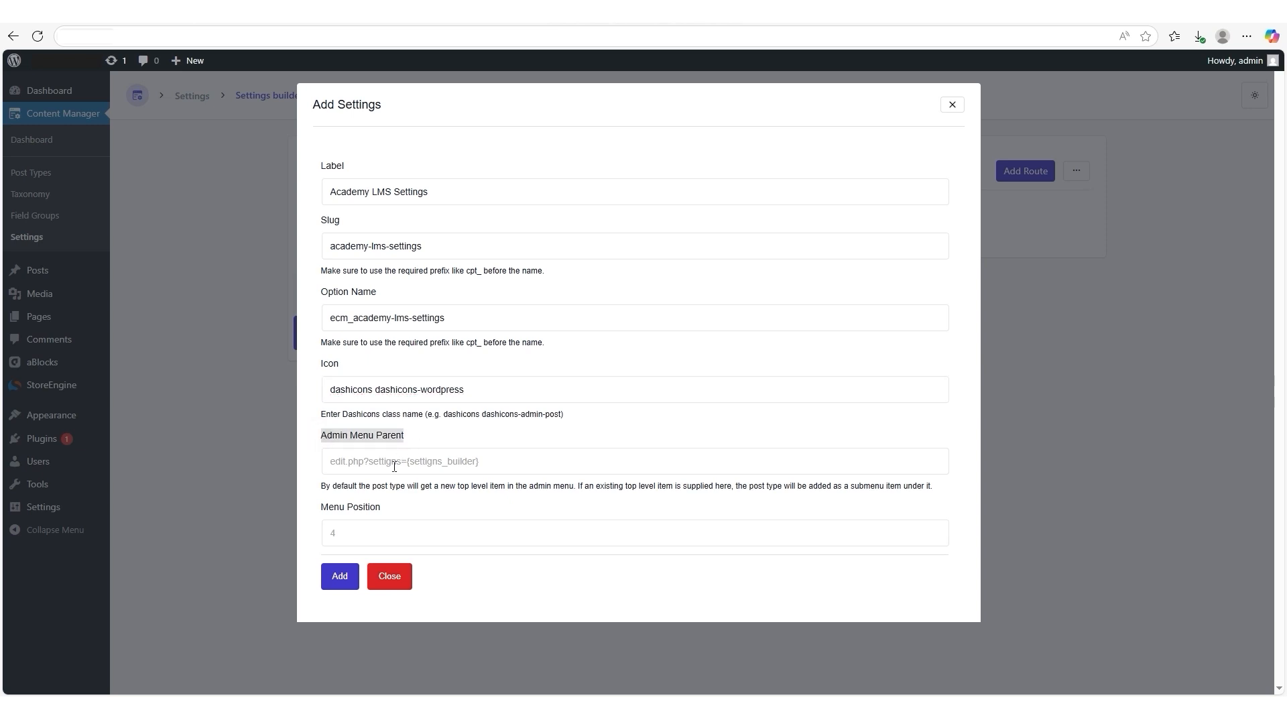
pyautogui.click(337, 532)
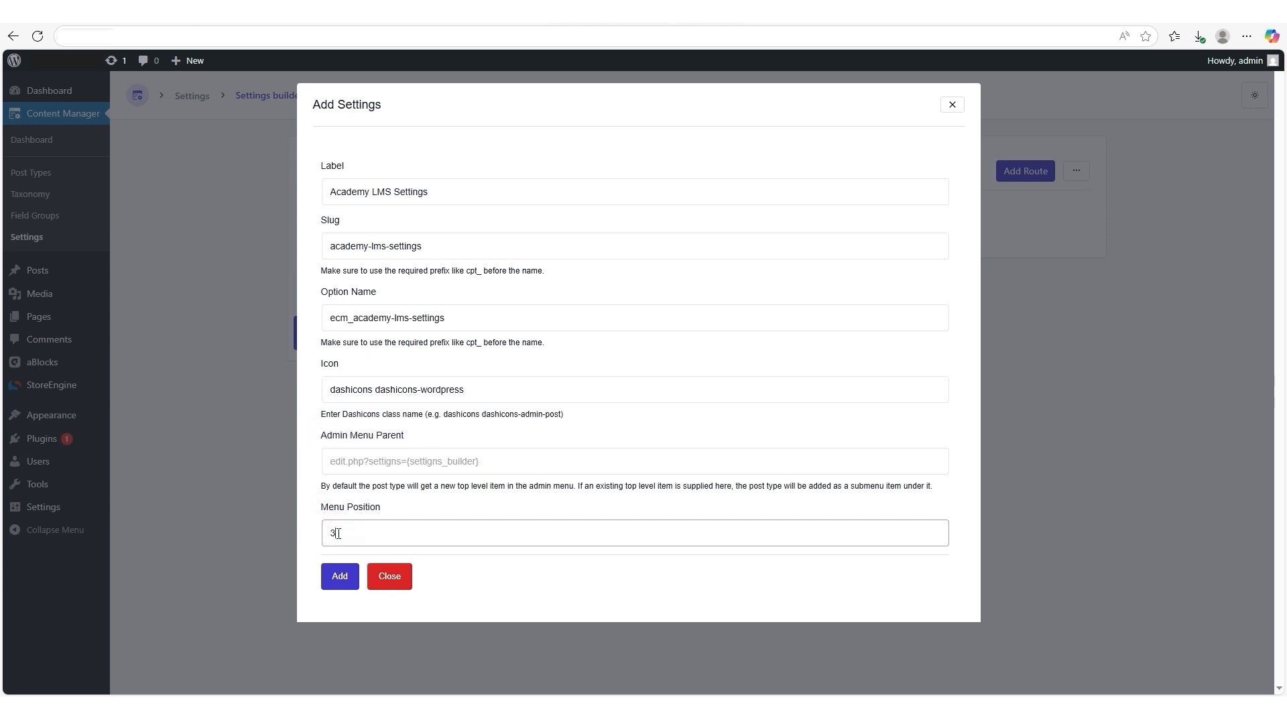
pyautogui.click(338, 574)
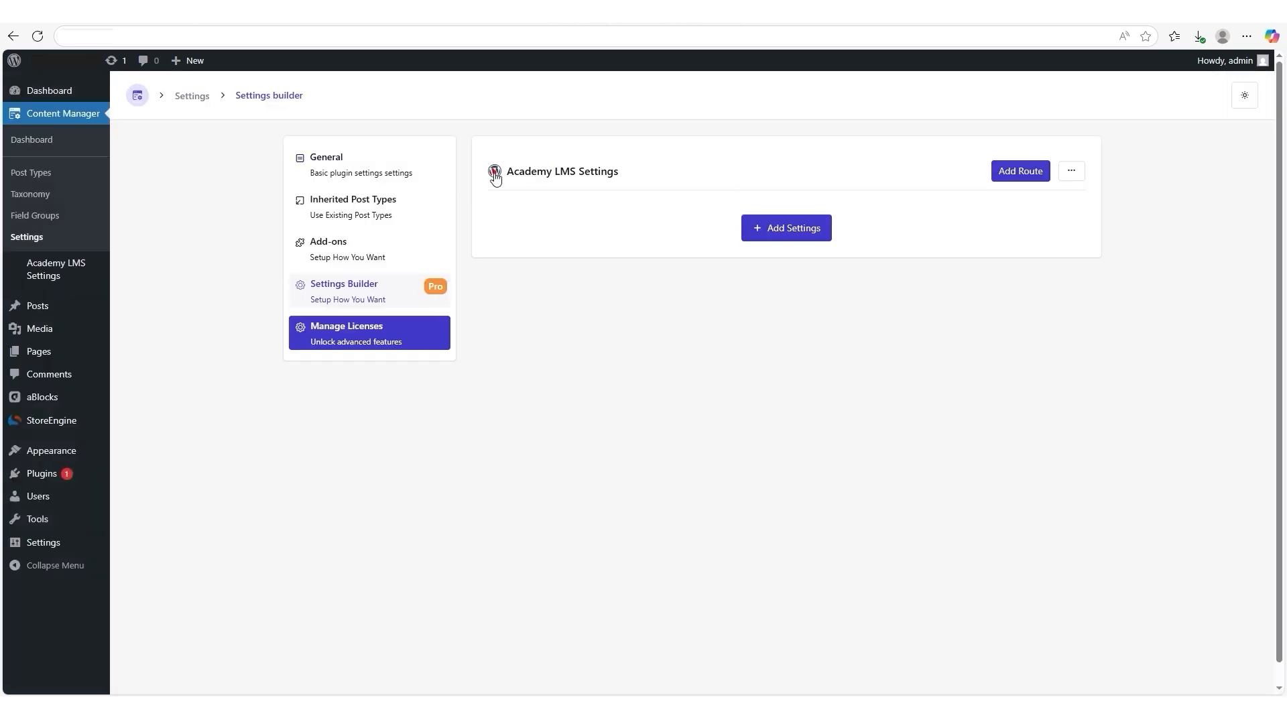
pyautogui.moveTo(496, 171); pyautogui.dragTo(626, 186)
# - Start a route for Academy LMS Settings with label "General", slug "general" and icon "dashicons dashicons-admin-generic"
pyautogui.click(1015, 172)
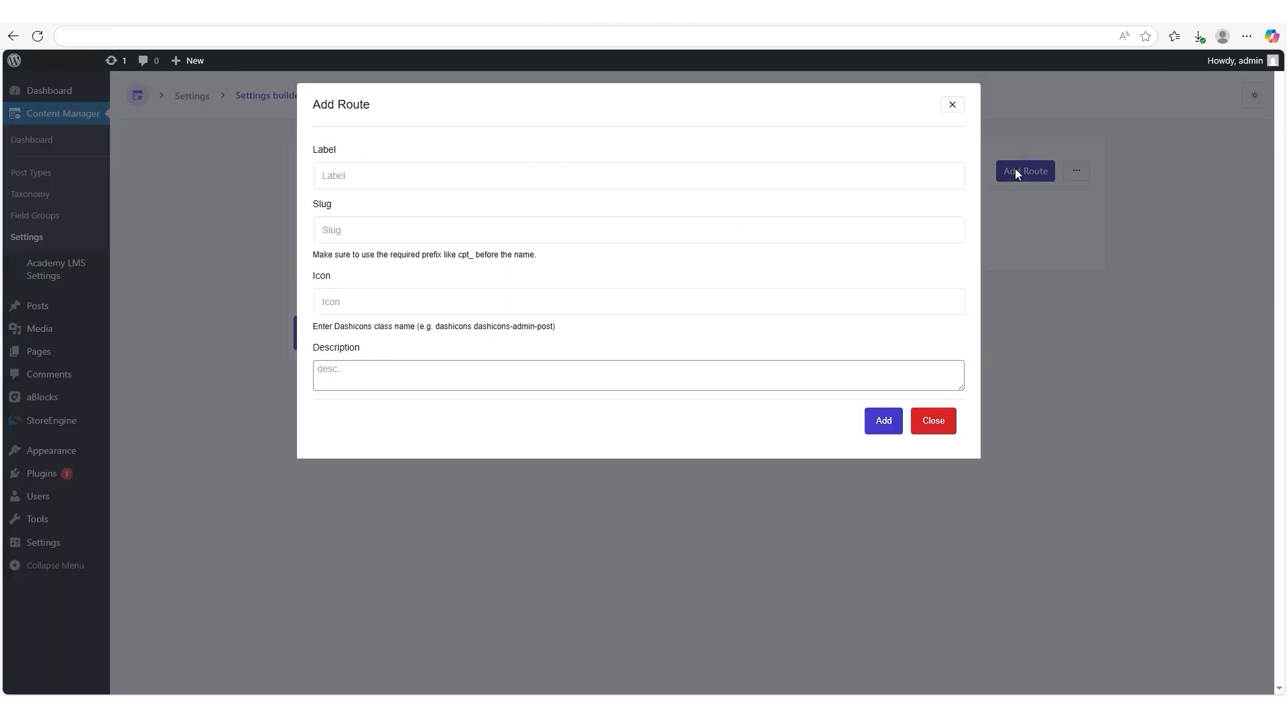
pyautogui.moveTo(314, 102); pyautogui.dragTo(378, 111)
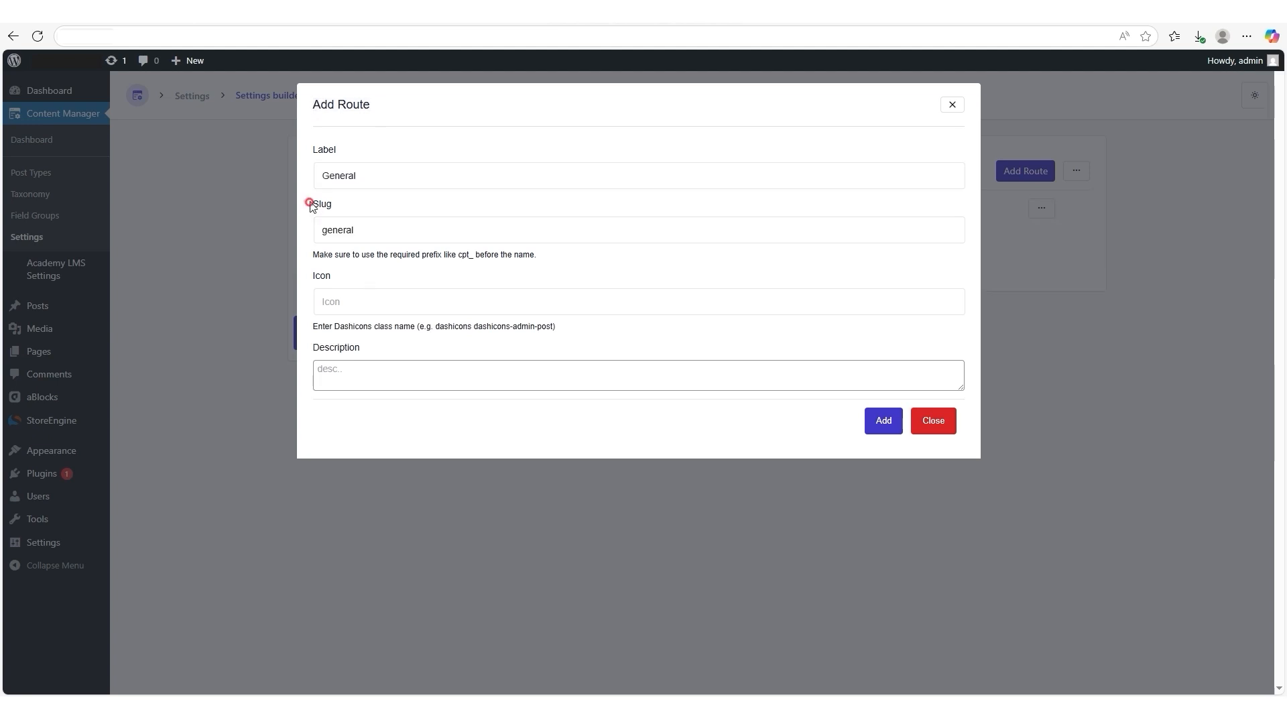
pyautogui.moveTo(311, 205); pyautogui.dragTo(348, 212)
pyautogui.moveTo(313, 278); pyautogui.dragTo(332, 301)
pyautogui.click(332, 301)
pyautogui.write('dashicons dashicons-admin-generic')
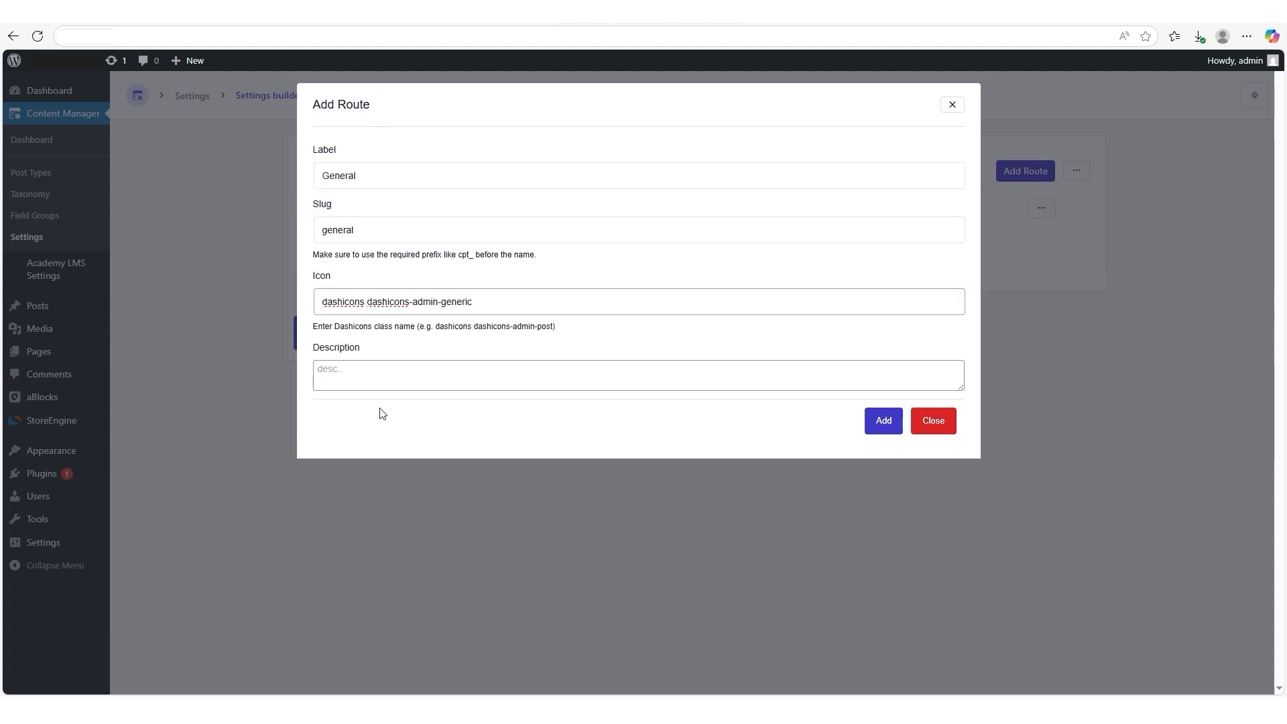
# - Describe the route as "General Settings" and add it to Academy LMS Settings
pyautogui.moveTo(313, 351); pyautogui.dragTo(360, 352)
pyautogui.click(323, 368)
pyautogui.write('General Settings')
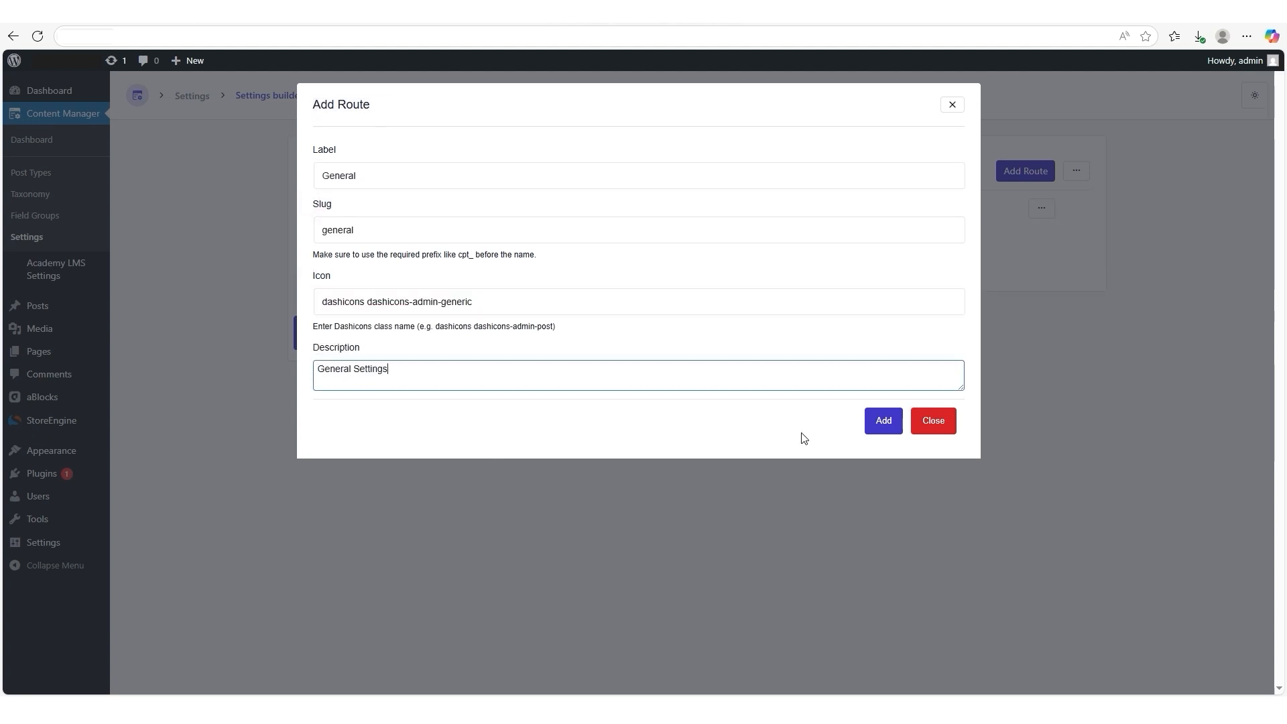
pyautogui.click(871, 418)
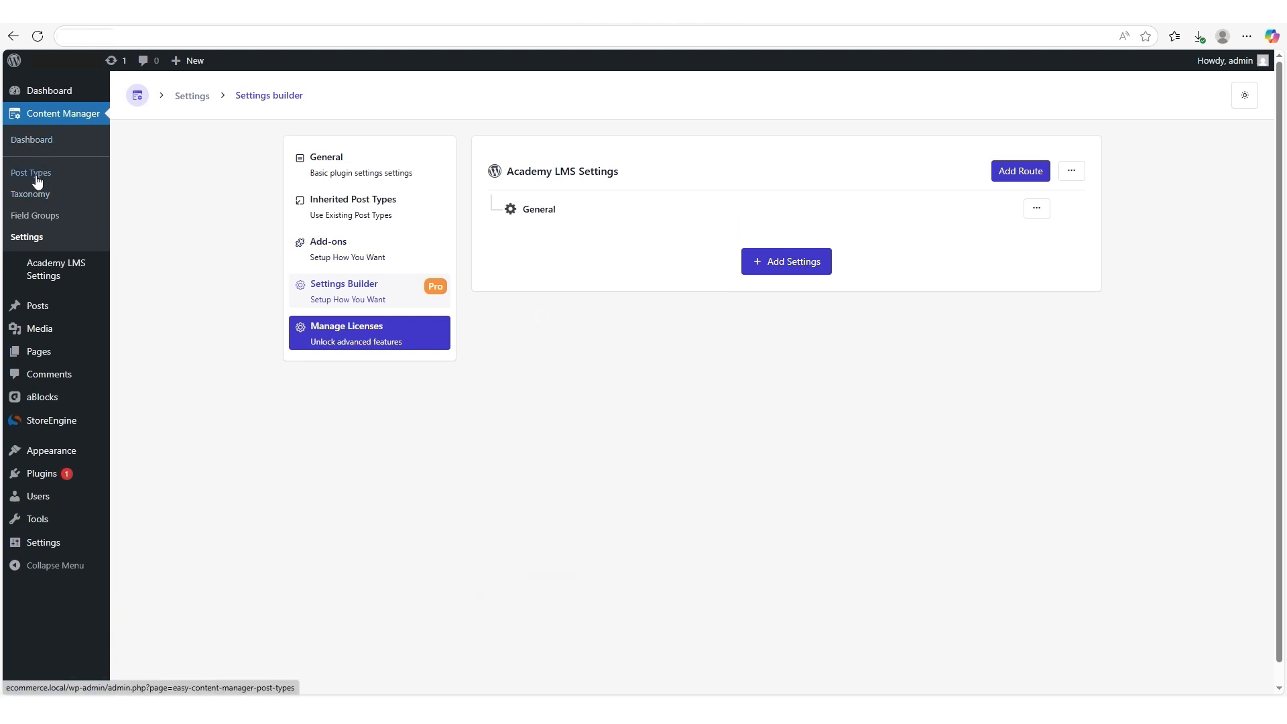
# - Open the "Additional post details" field group for editing and change its Subtitle field's type to Message
pyautogui.click(30, 217)
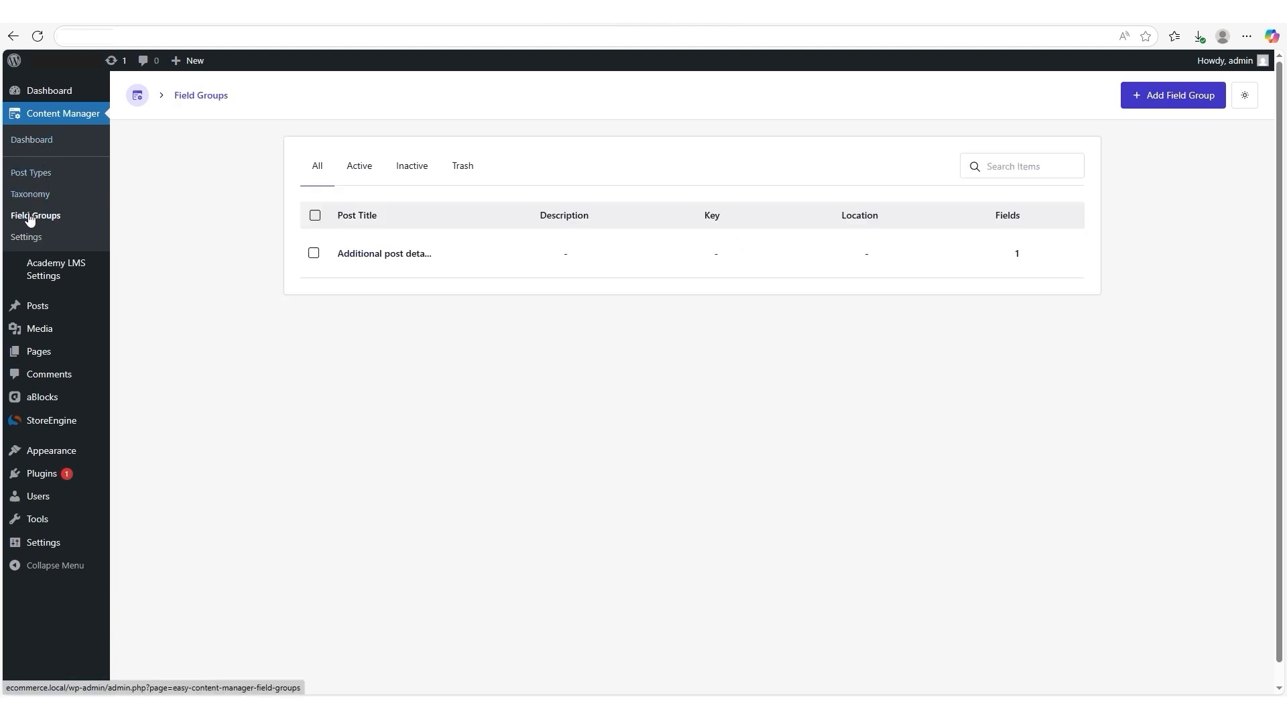
pyautogui.moveTo(346, 266)
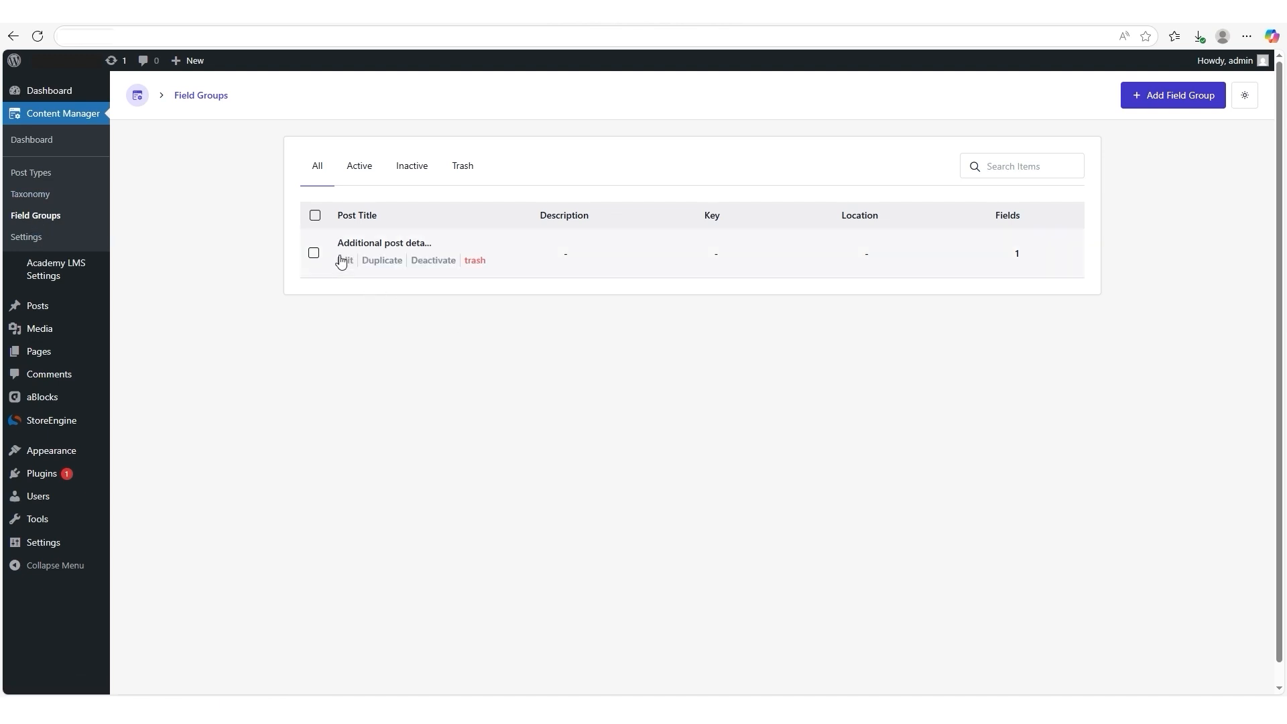
pyautogui.click(344, 263)
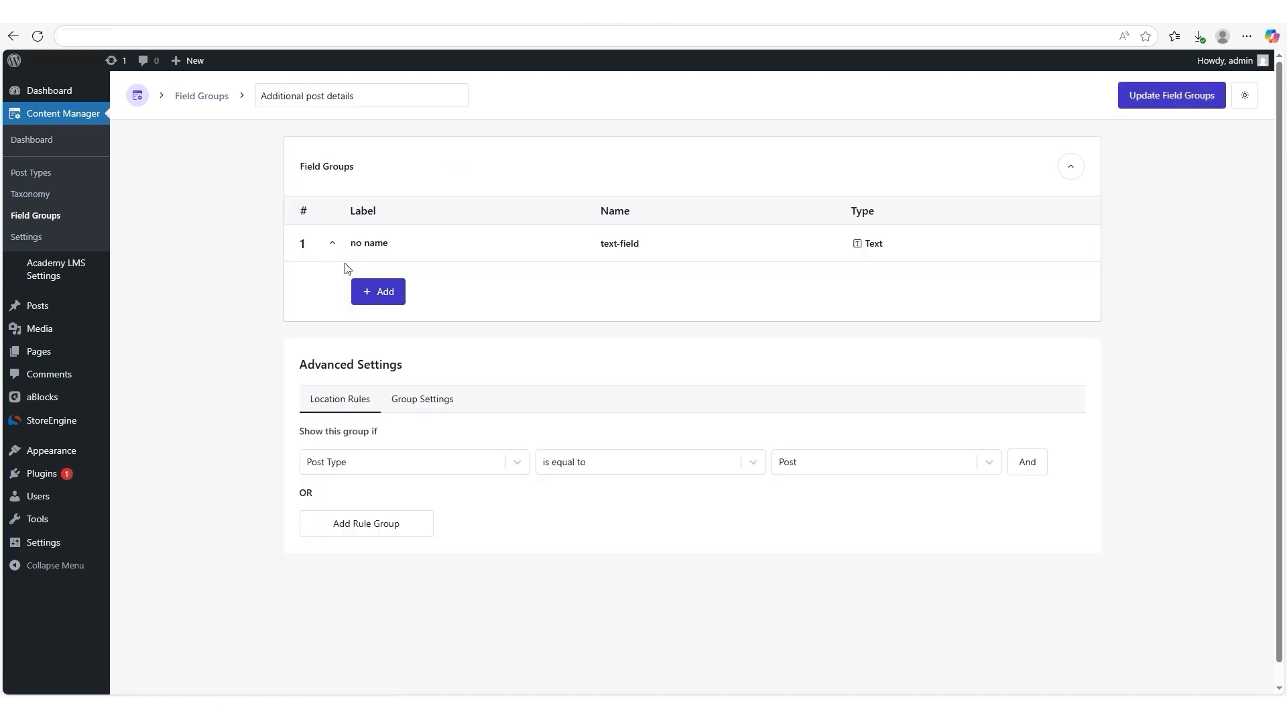
pyautogui.moveTo(355, 259)
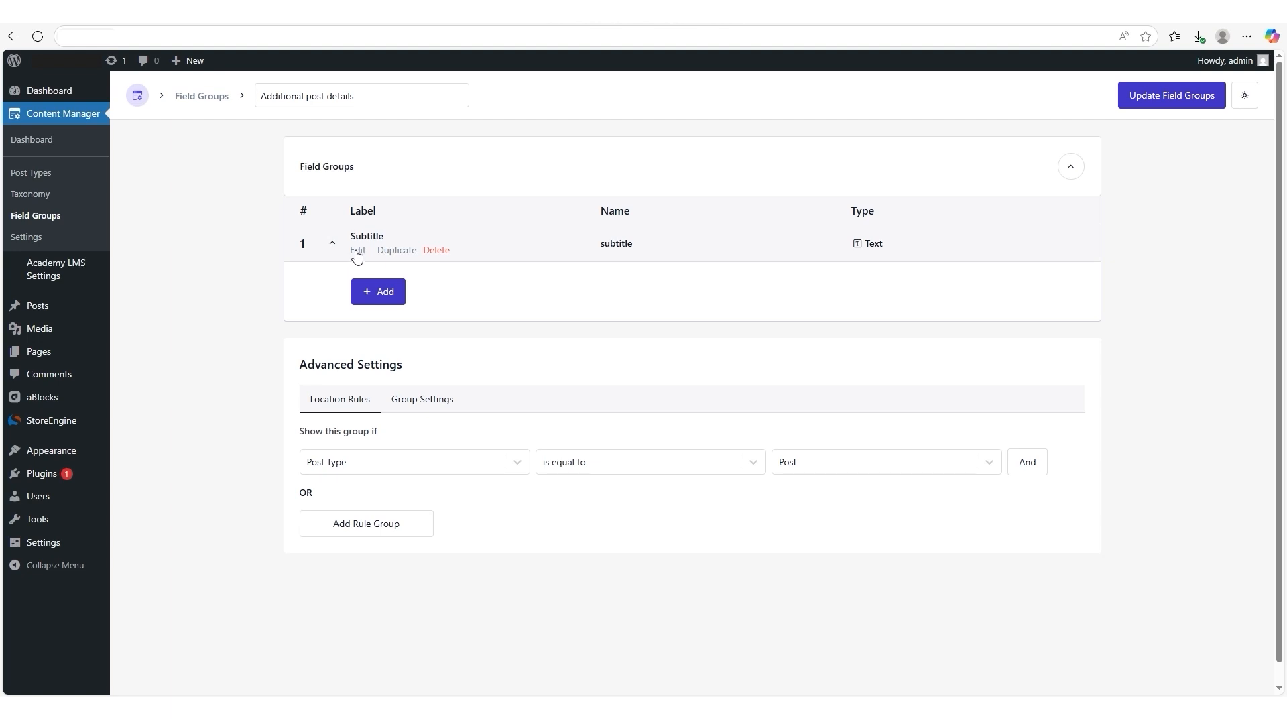
pyautogui.click(357, 249)
pyautogui.click(402, 333)
pyautogui.write('Me')
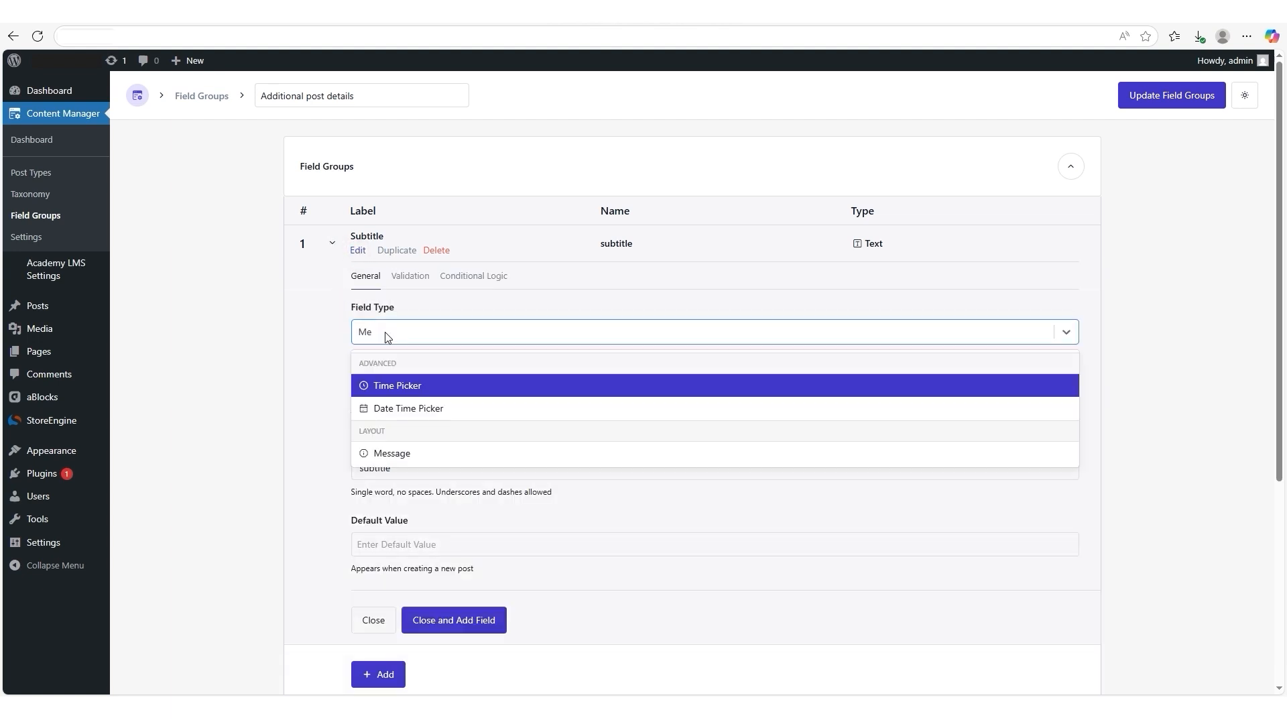
pyautogui.write('ss')
pyautogui.click(390, 387)
# - Set the Message field's label to "Load Academy LMS Font" and its name to "load_academy_lms_font"
pyautogui.doubleClick(387, 391)
pyautogui.write('Load Academy LMS Font')
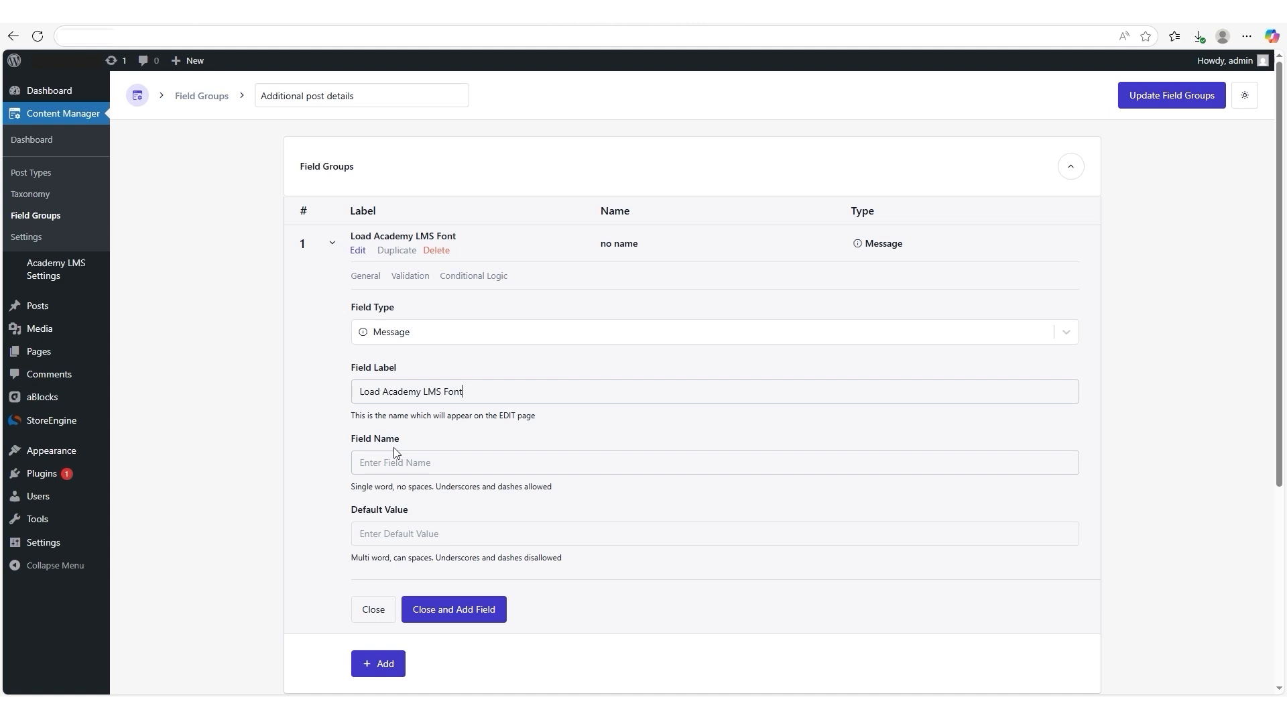
pyautogui.click(402, 445)
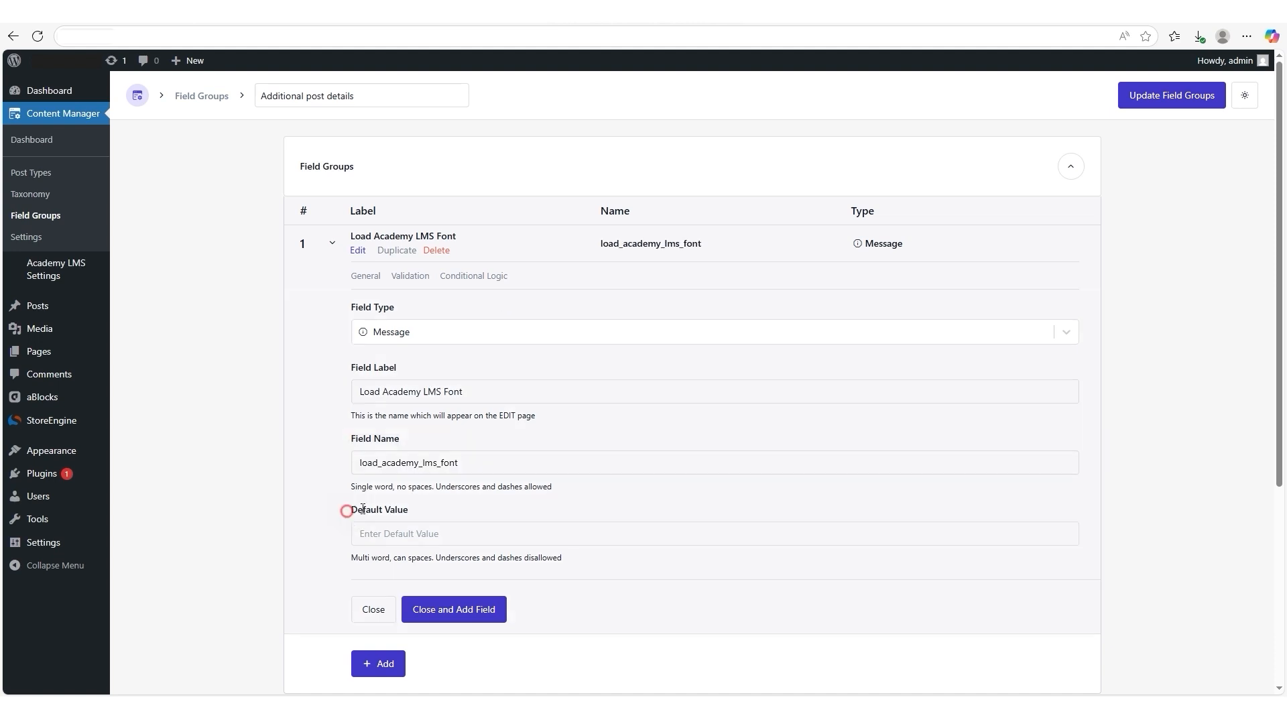
# - Set the default value to "If you want to apply your theme font with your theme own style then disable it" and add another field
pyautogui.click(362, 533)
pyautogui.write('If you want to apply your theme font with your theme own style then disable it')
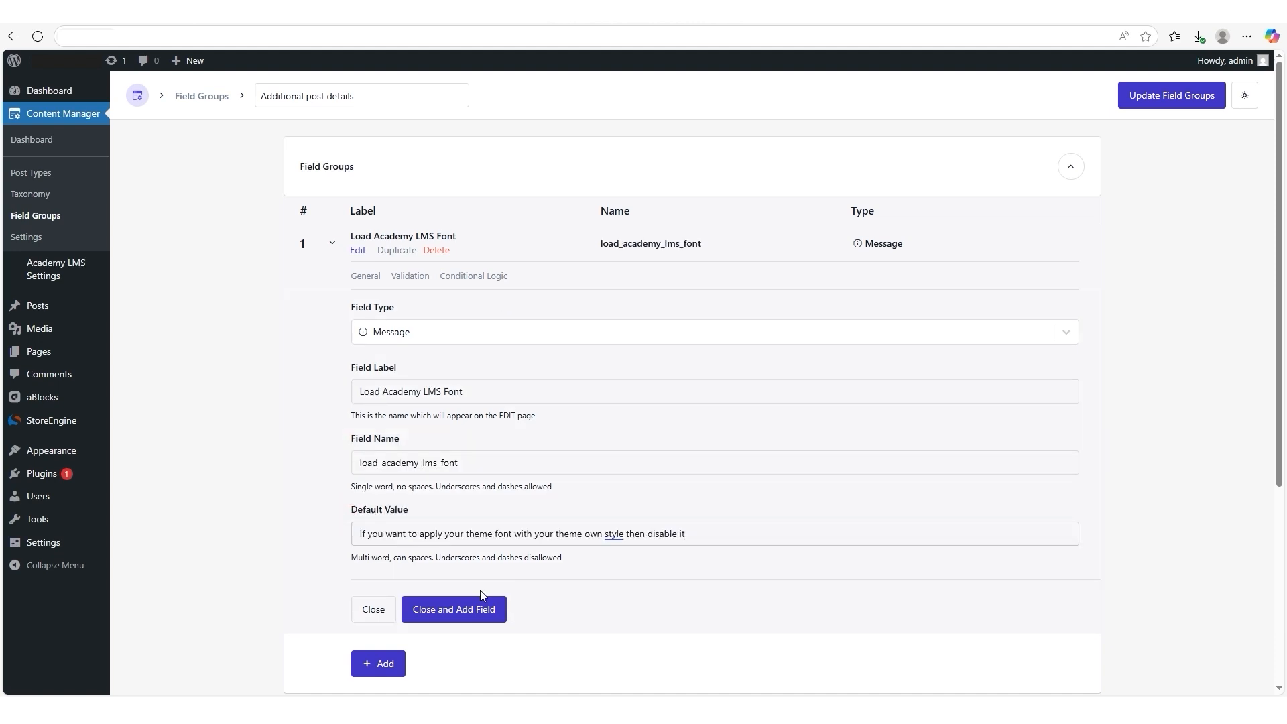
pyautogui.click(459, 608)
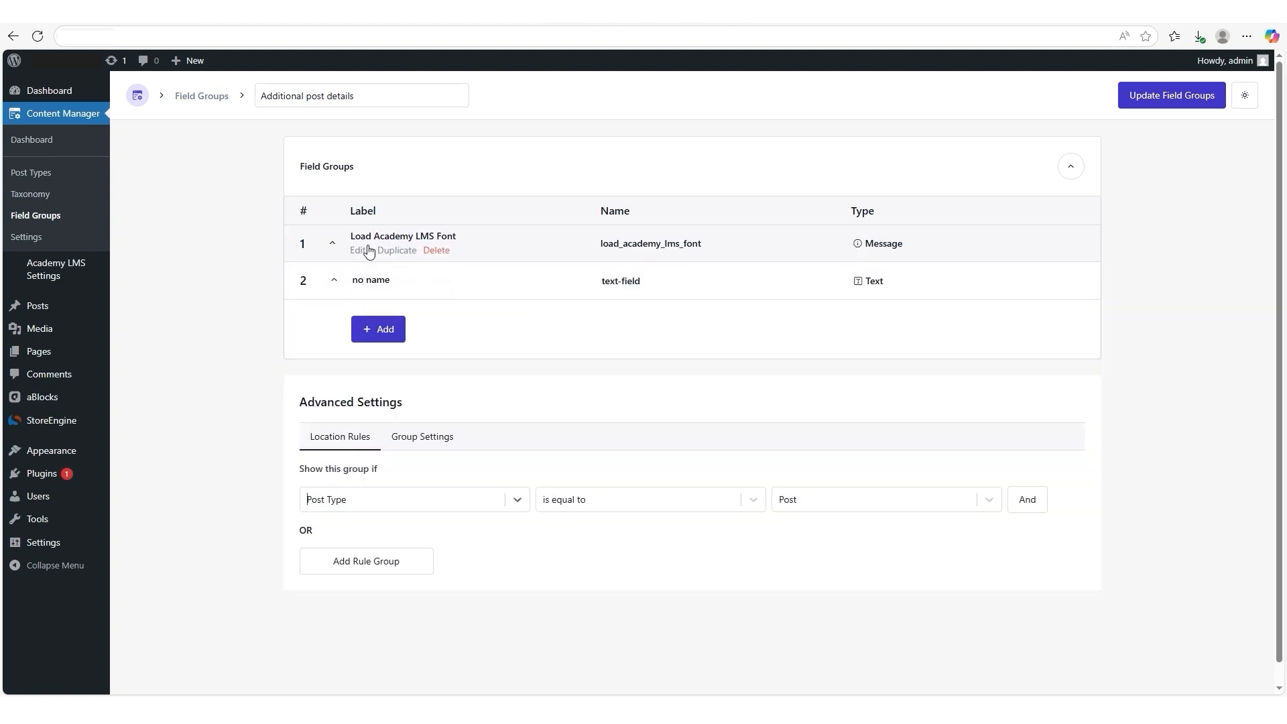
# - Set the location rule to Academy LMS Settings is equal to General and update the field group
pyautogui.moveTo(295, 402); pyautogui.dragTo(411, 408)
pyautogui.click(516, 502)
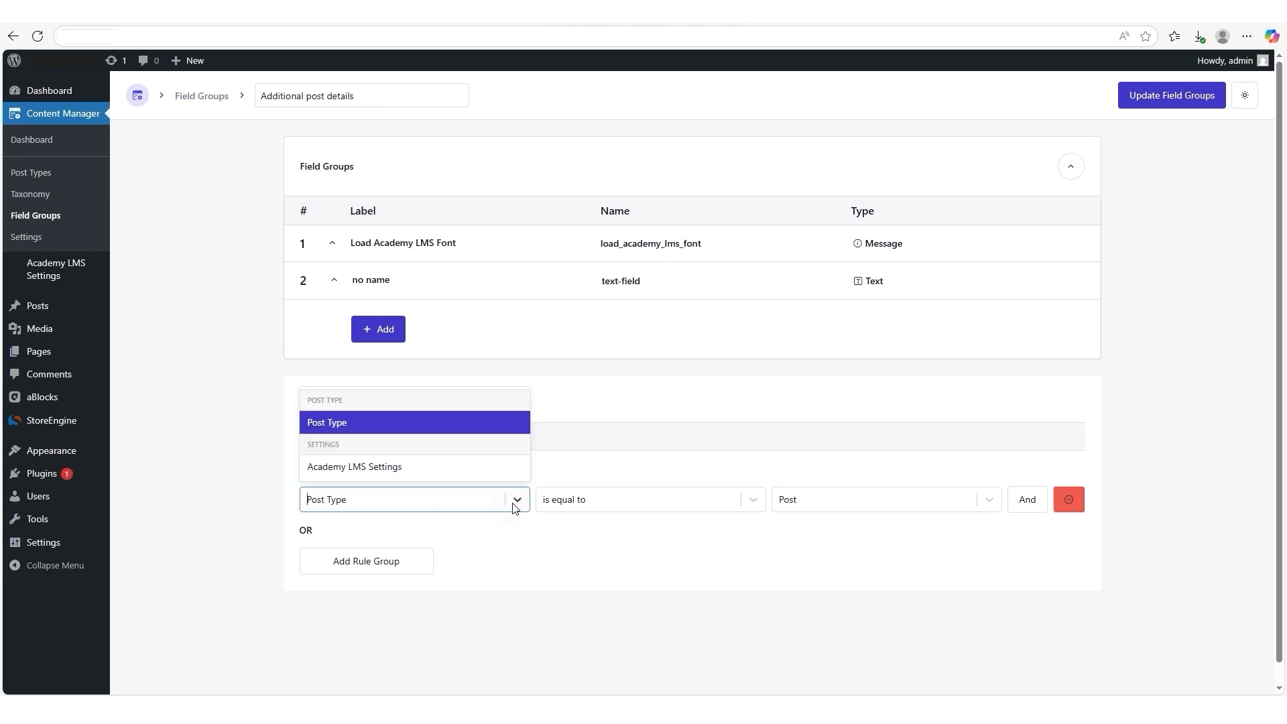
pyautogui.click(436, 465)
pyautogui.click(748, 499)
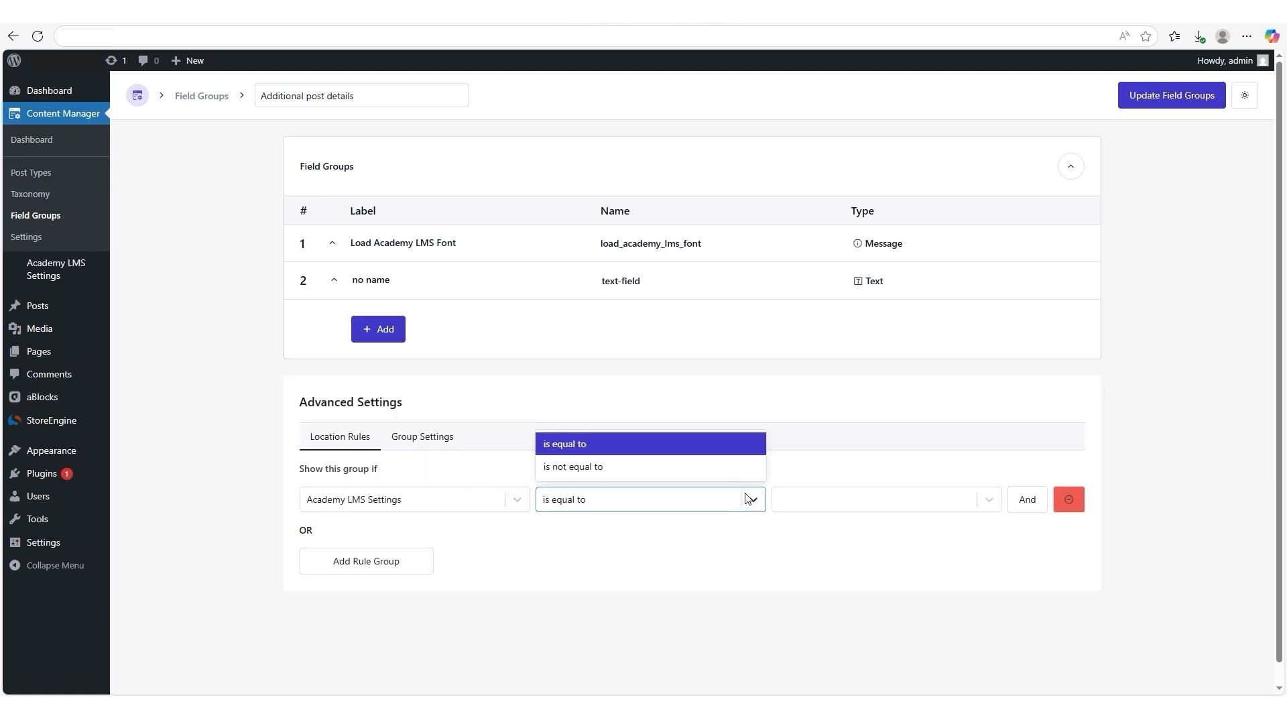
pyautogui.click(989, 499)
pyautogui.click(954, 469)
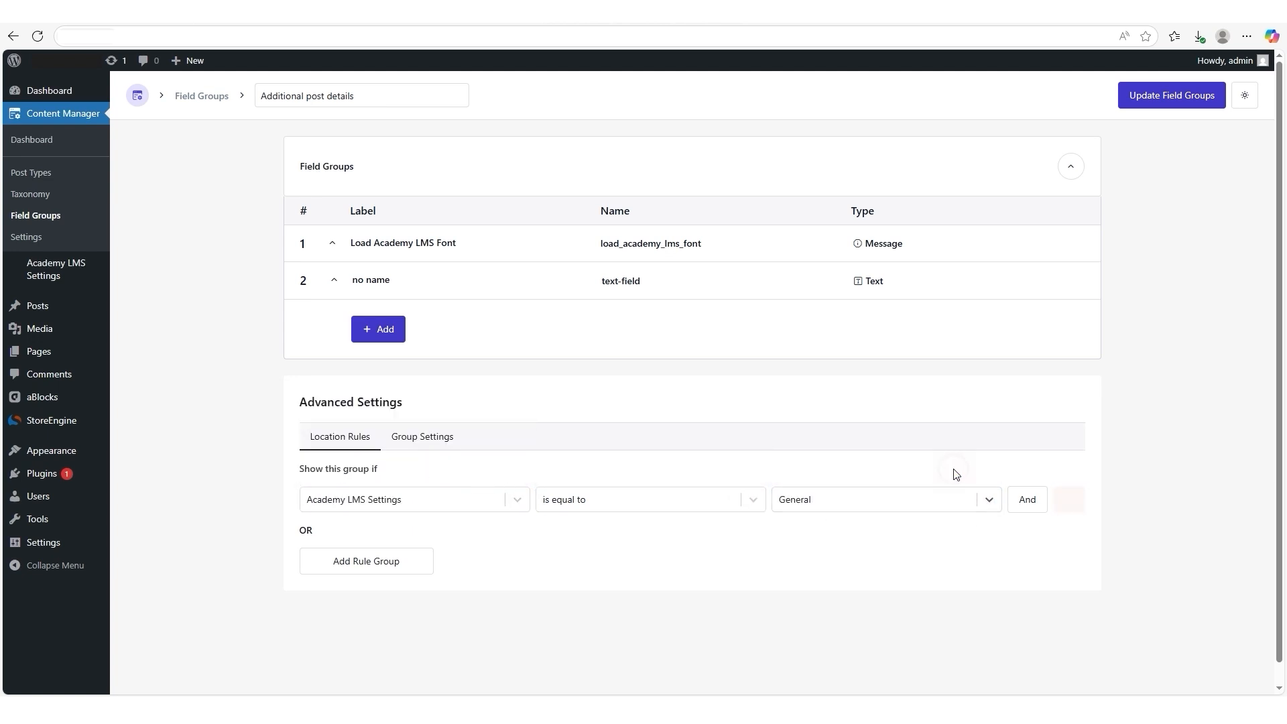
pyautogui.click(1163, 97)
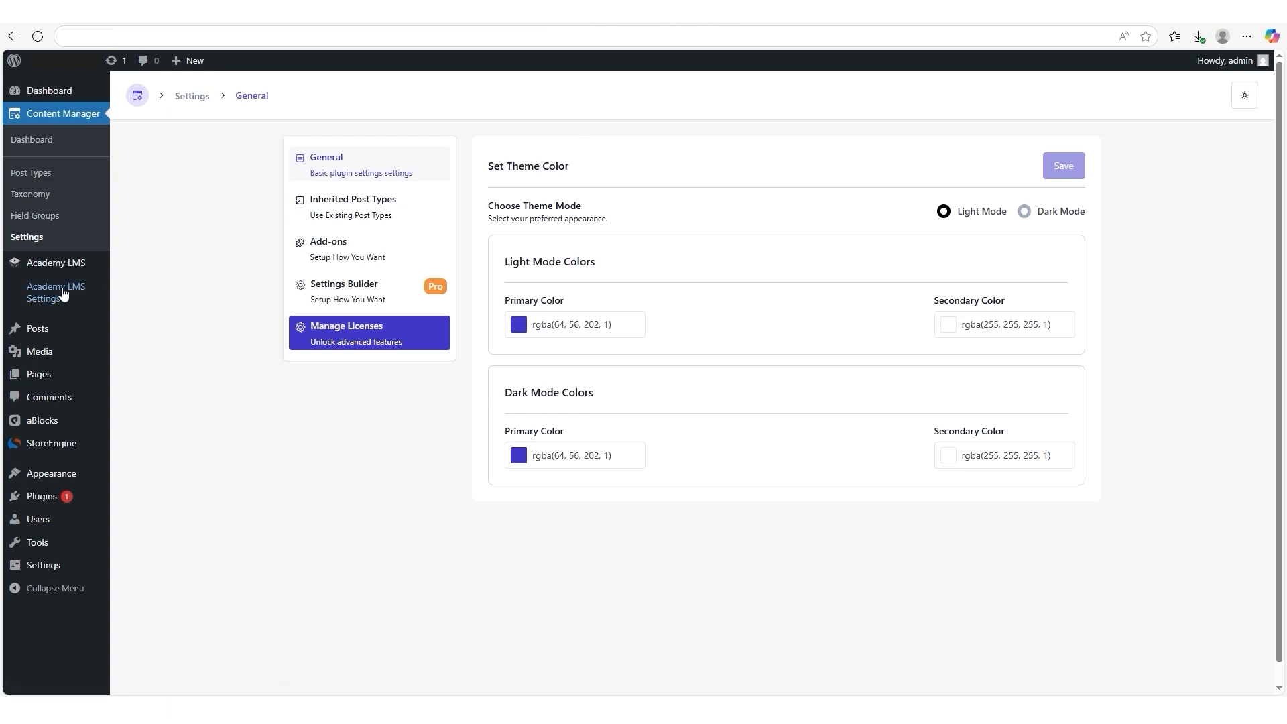
# - Open the Academy LMS Settings page and check its General section and custom field
pyautogui.click(37, 296)
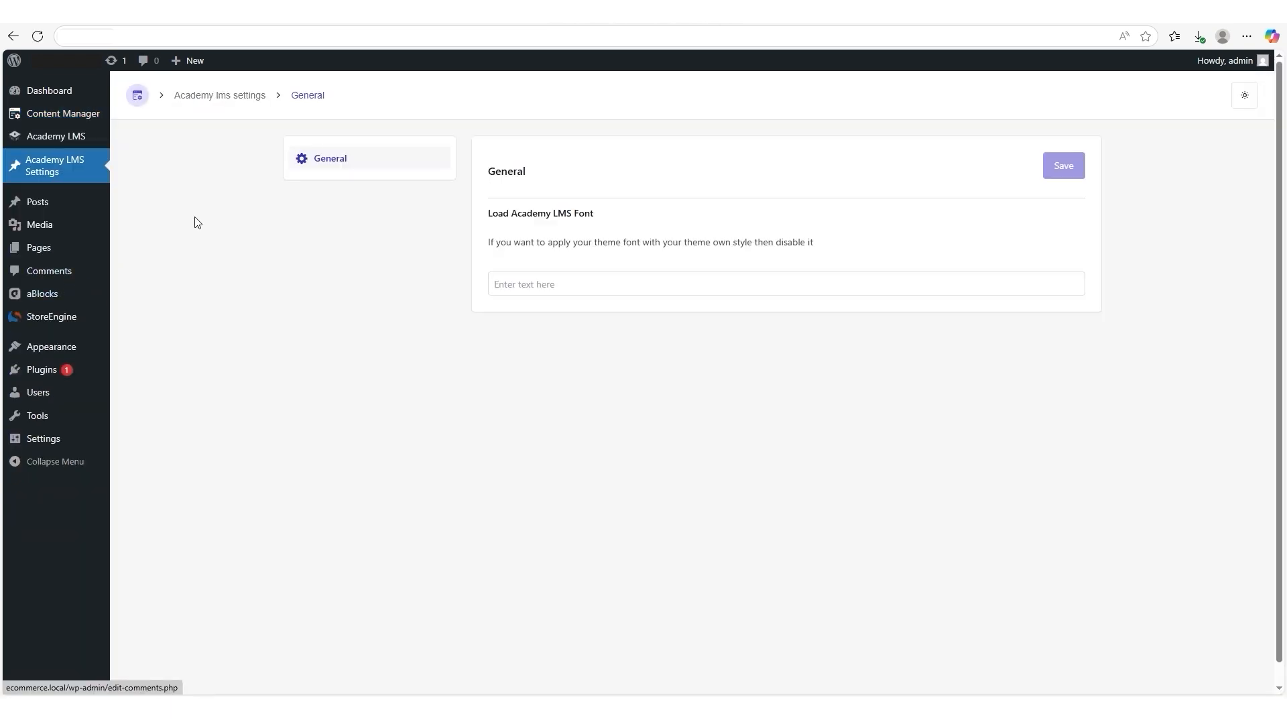
pyautogui.moveTo(271, 159); pyautogui.dragTo(352, 163)
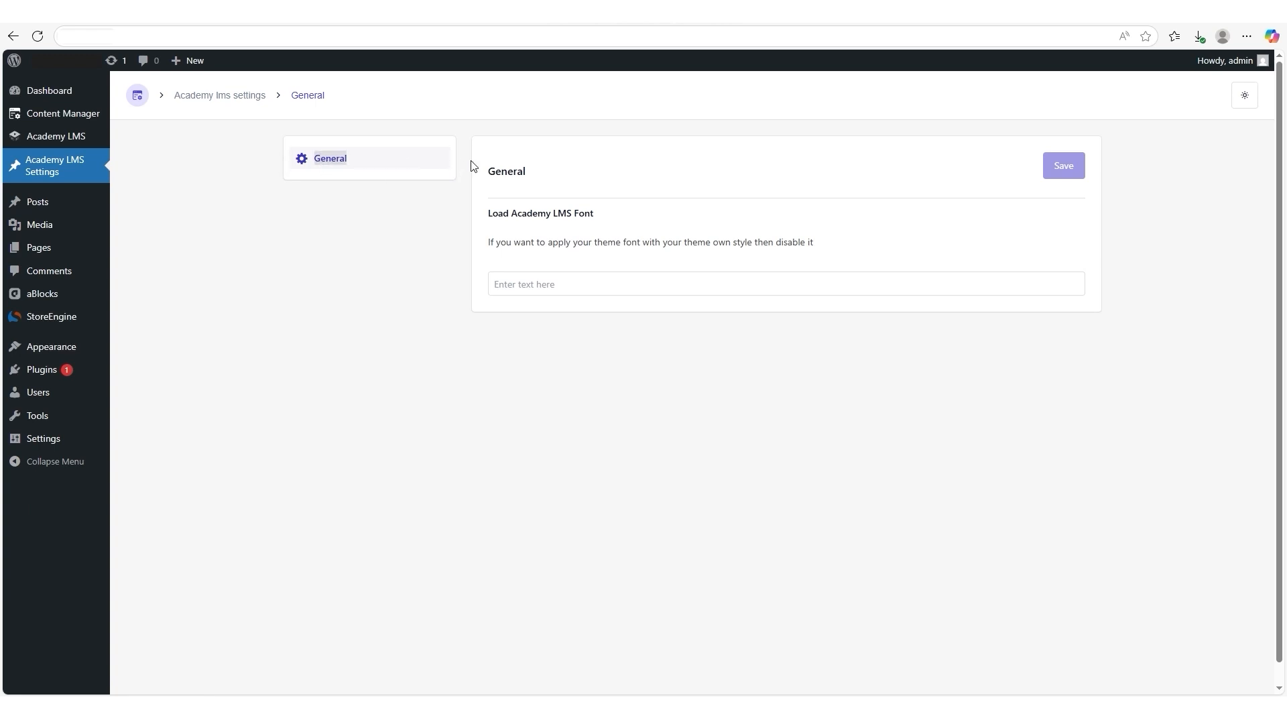
pyautogui.moveTo(471, 167); pyautogui.dragTo(555, 178)
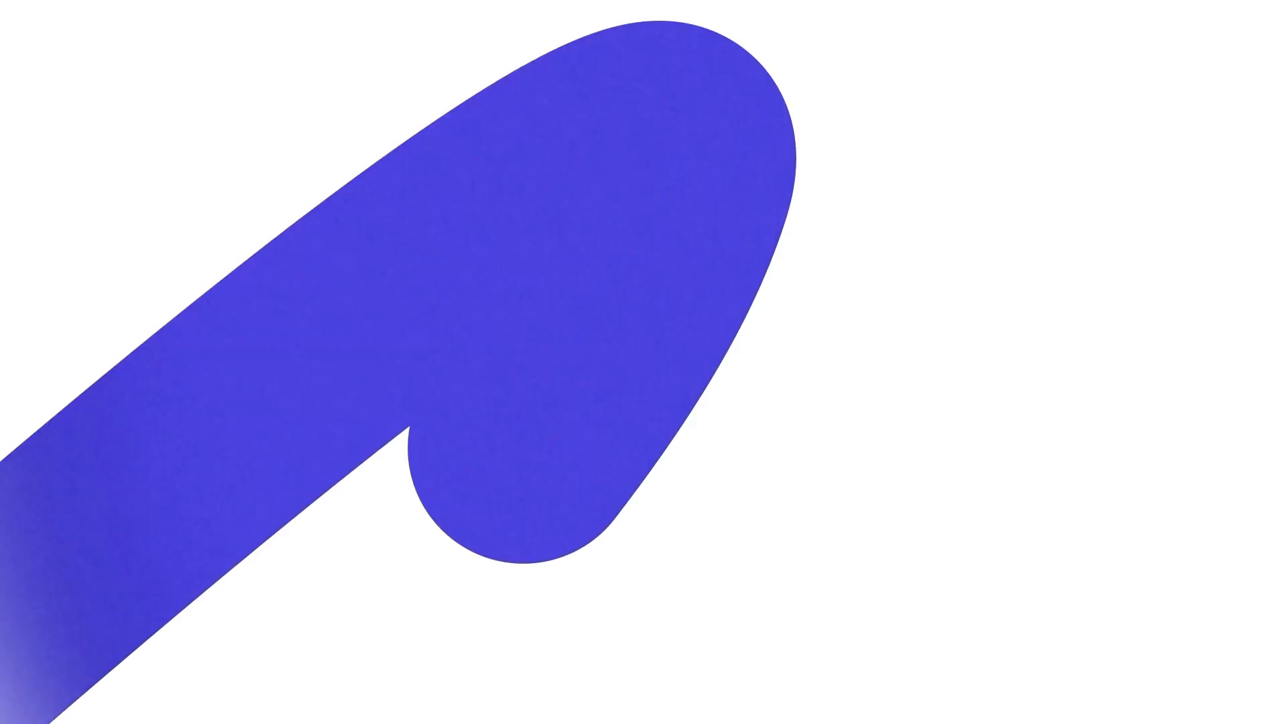